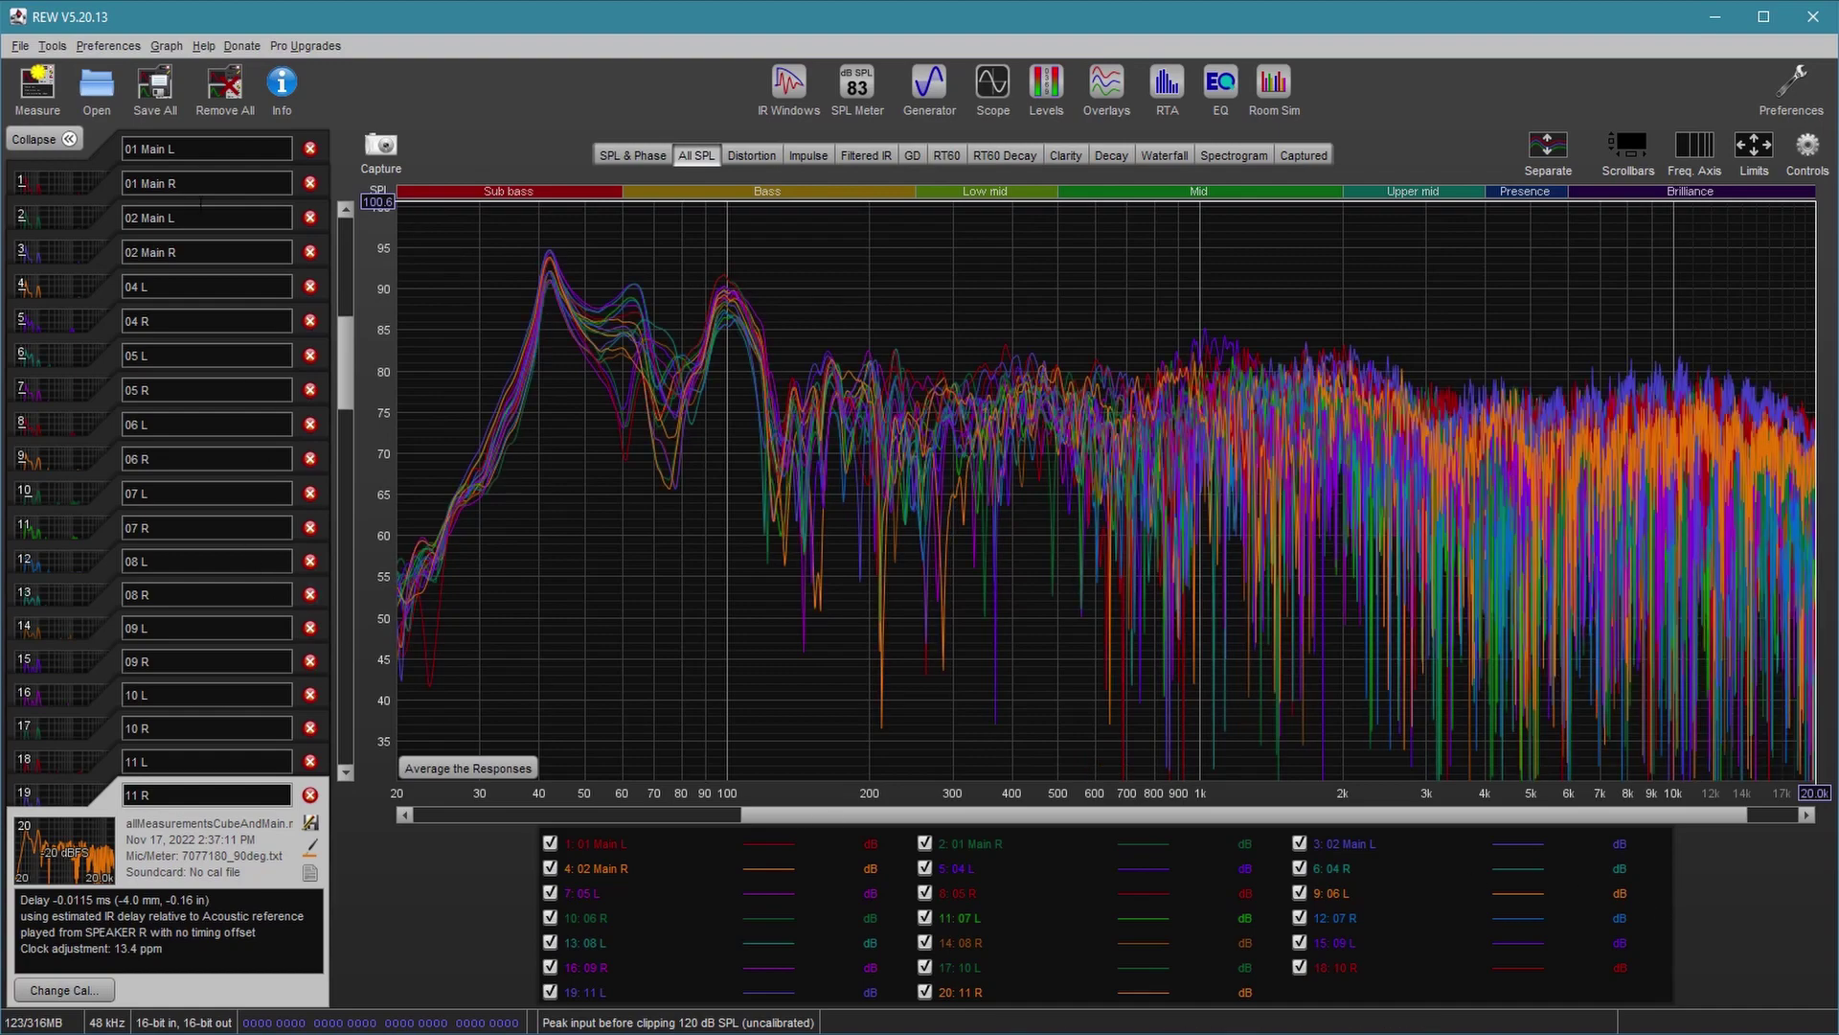
Review the details of the left and right measurements one by one, from 01 Main L to 11 R.
click(83, 177)
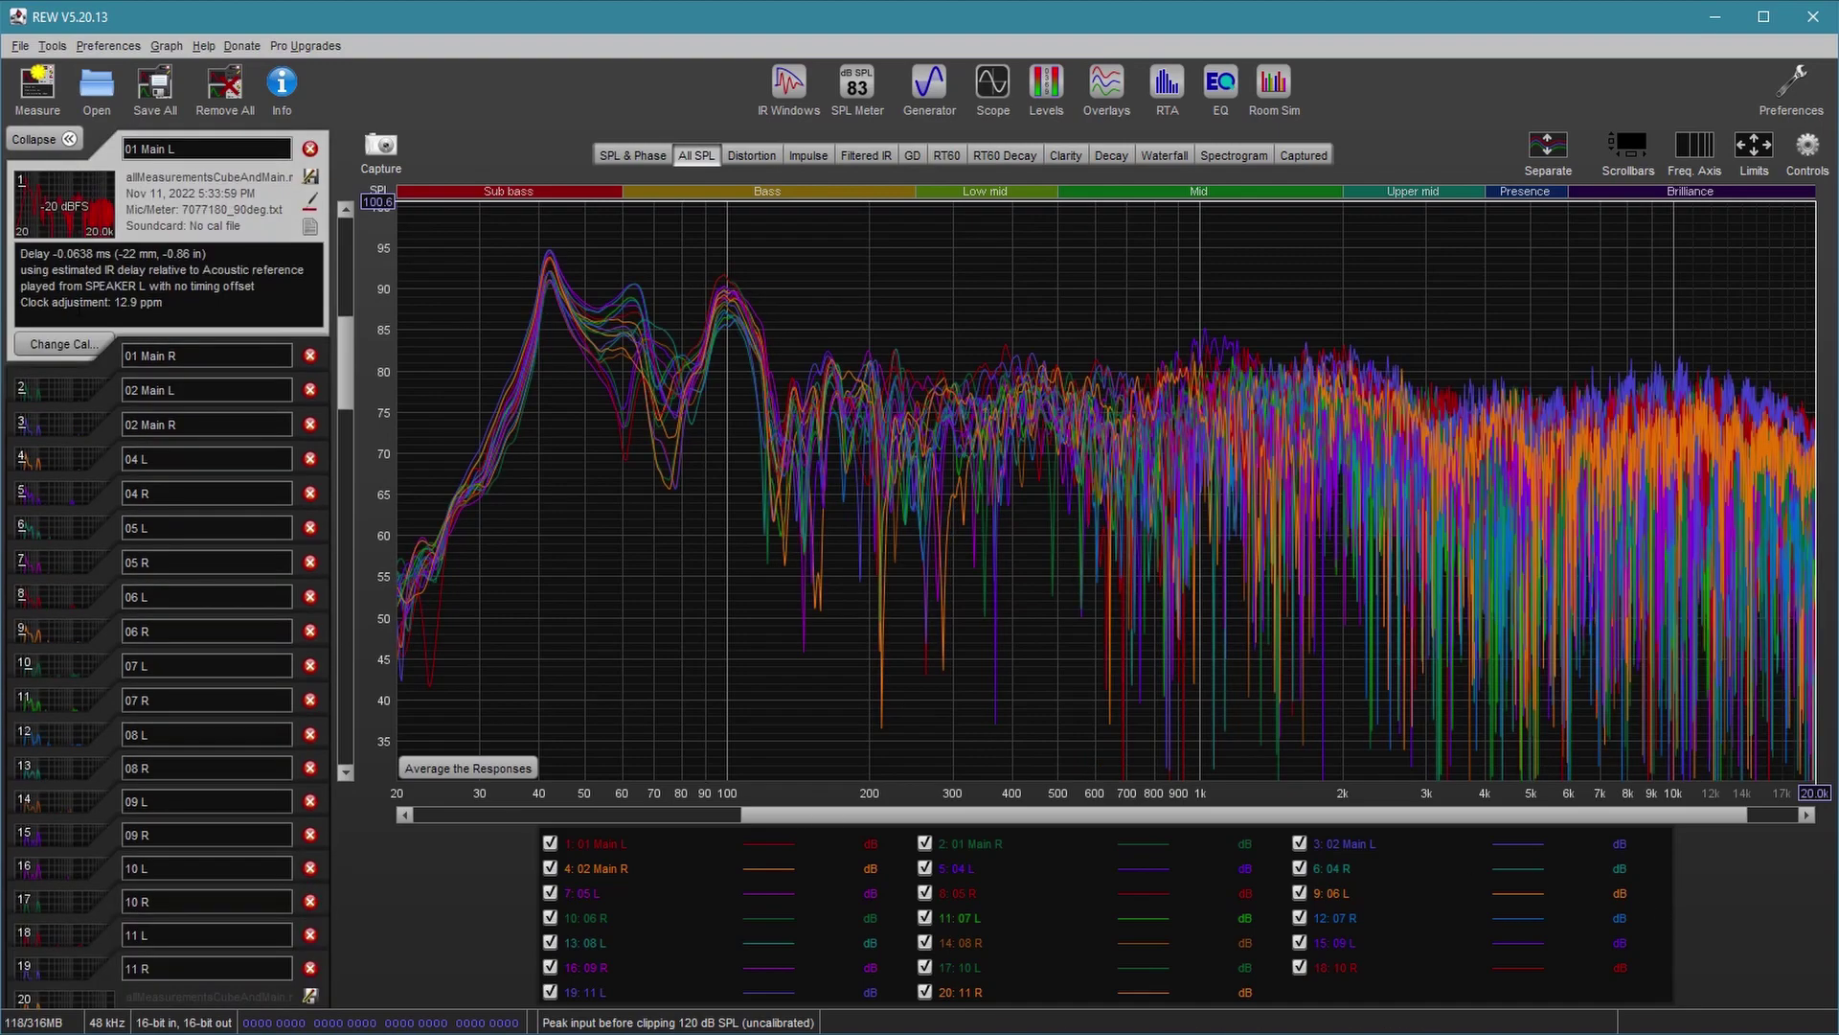
click(79, 382)
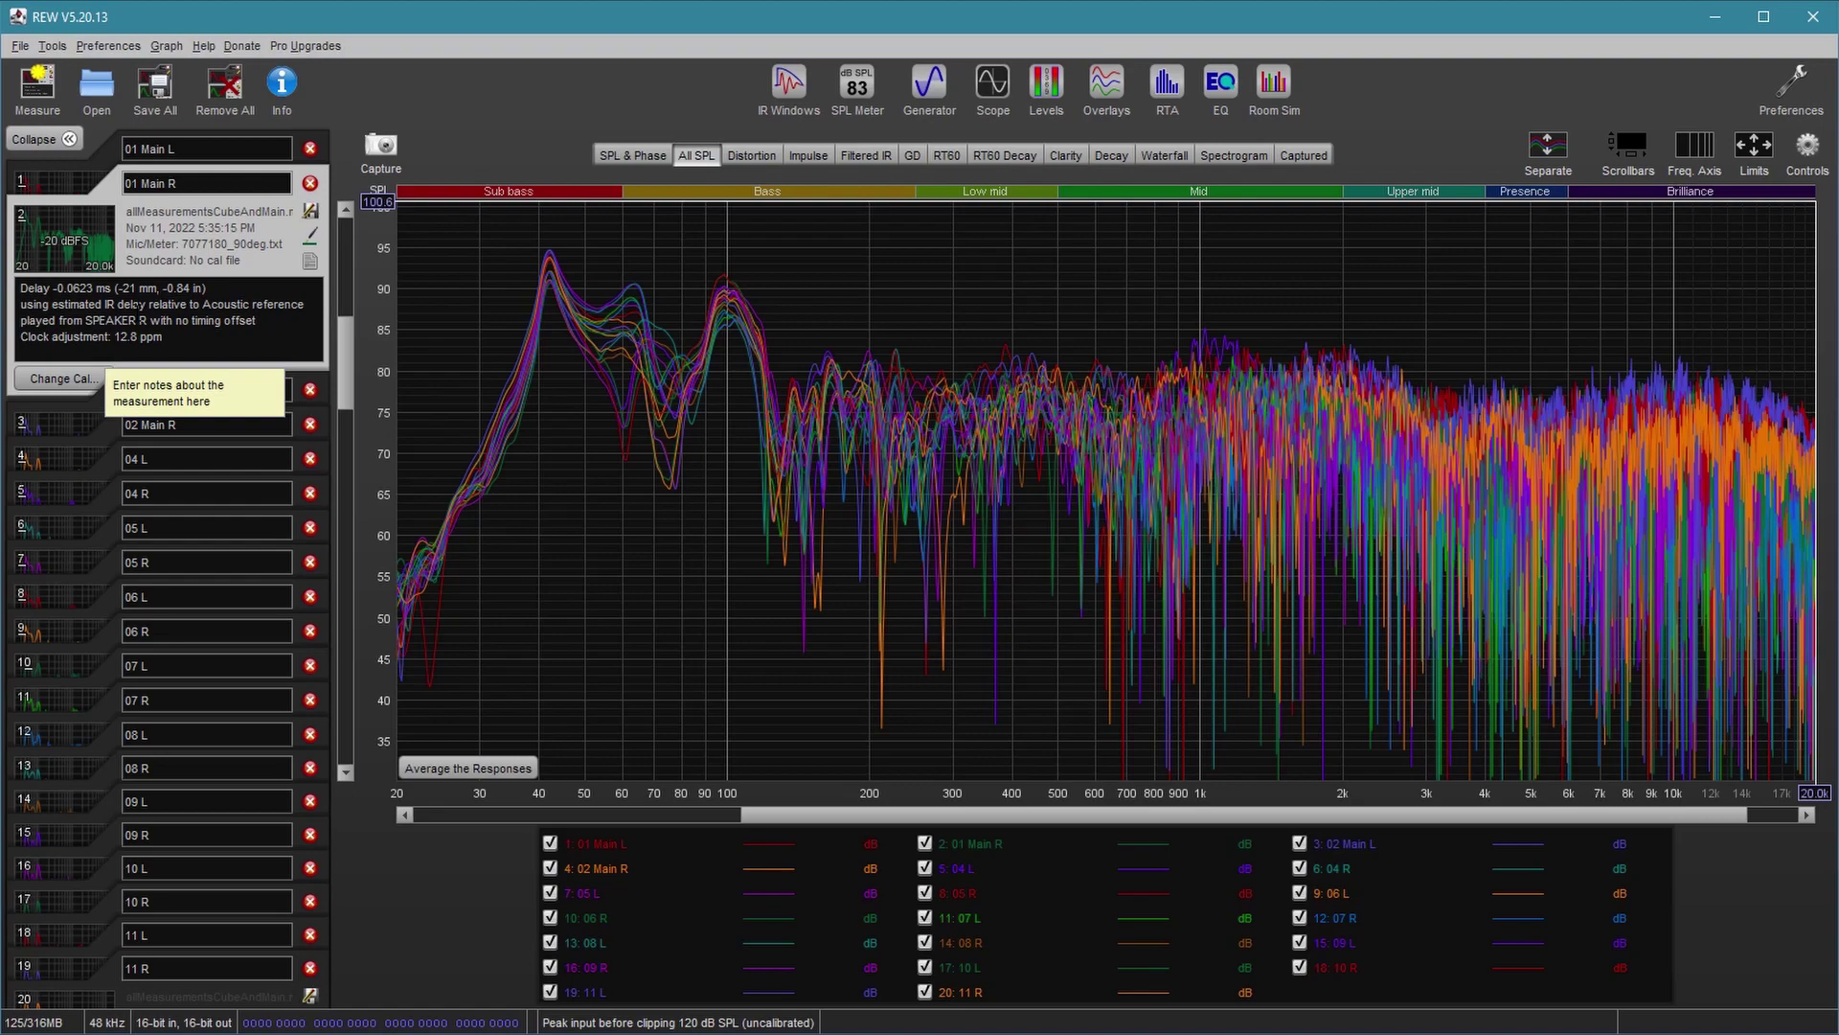
click(75, 413)
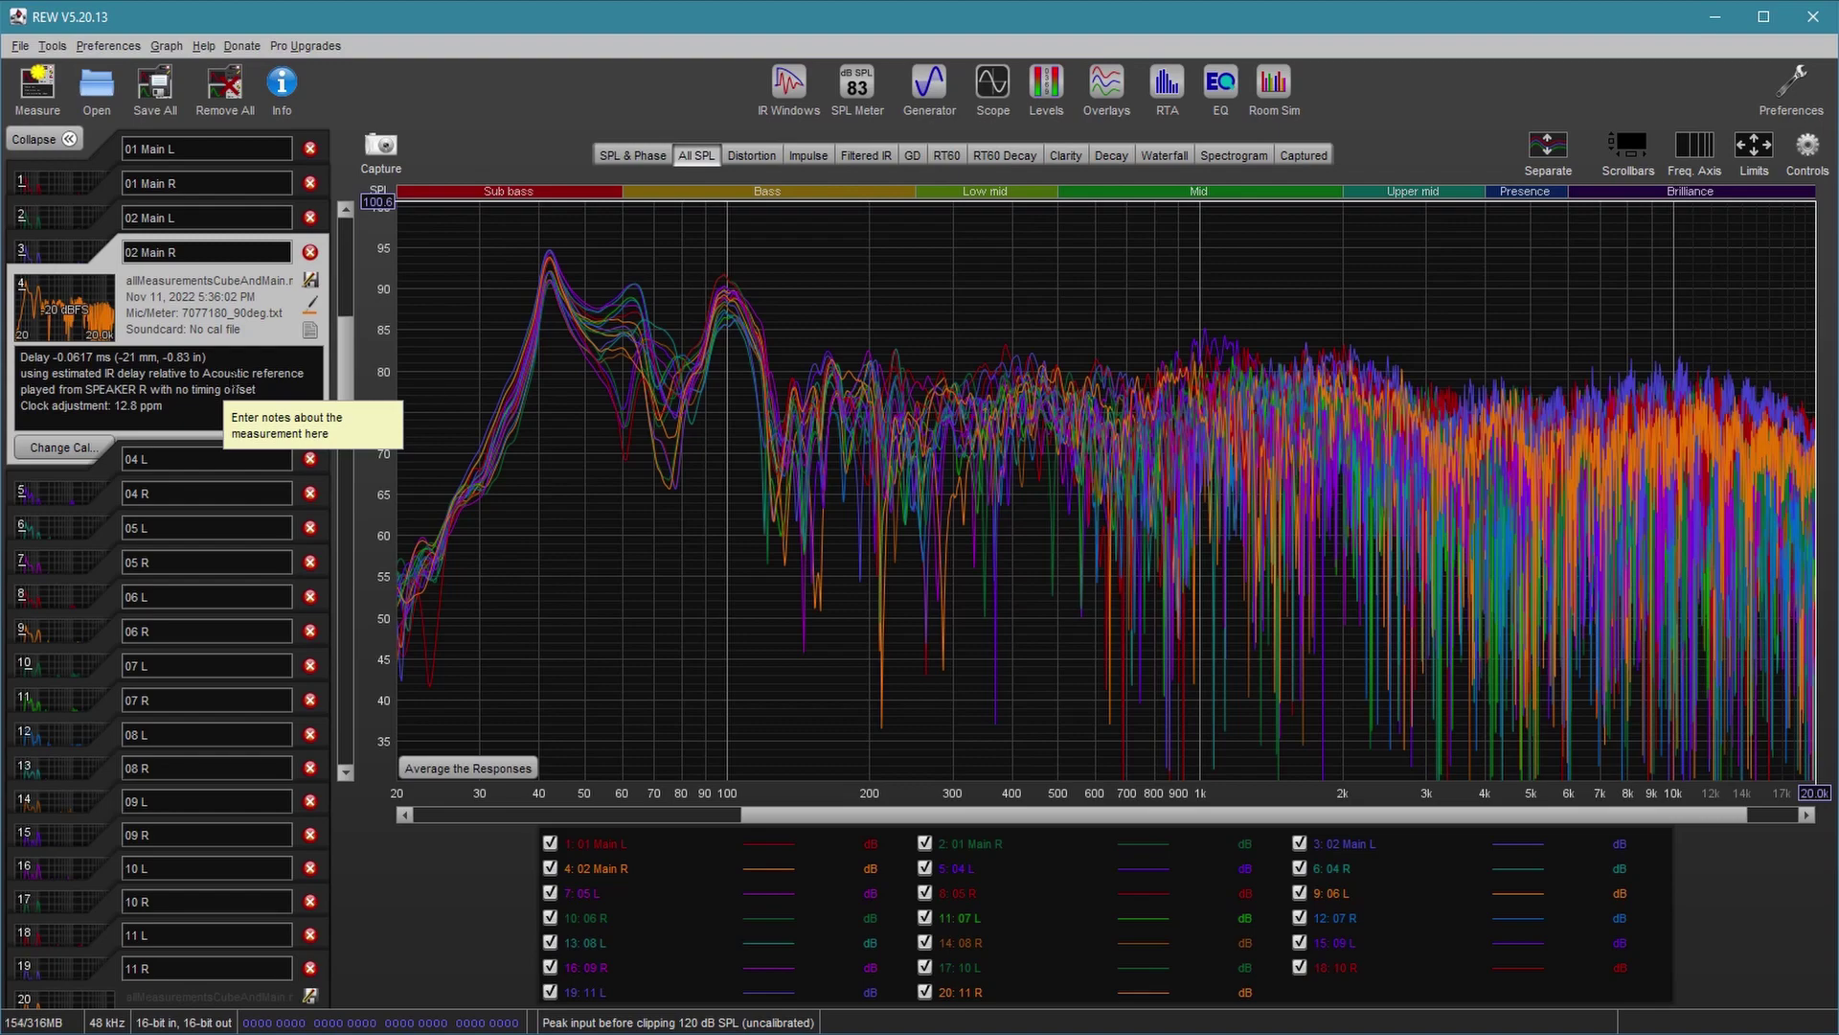
click(77, 492)
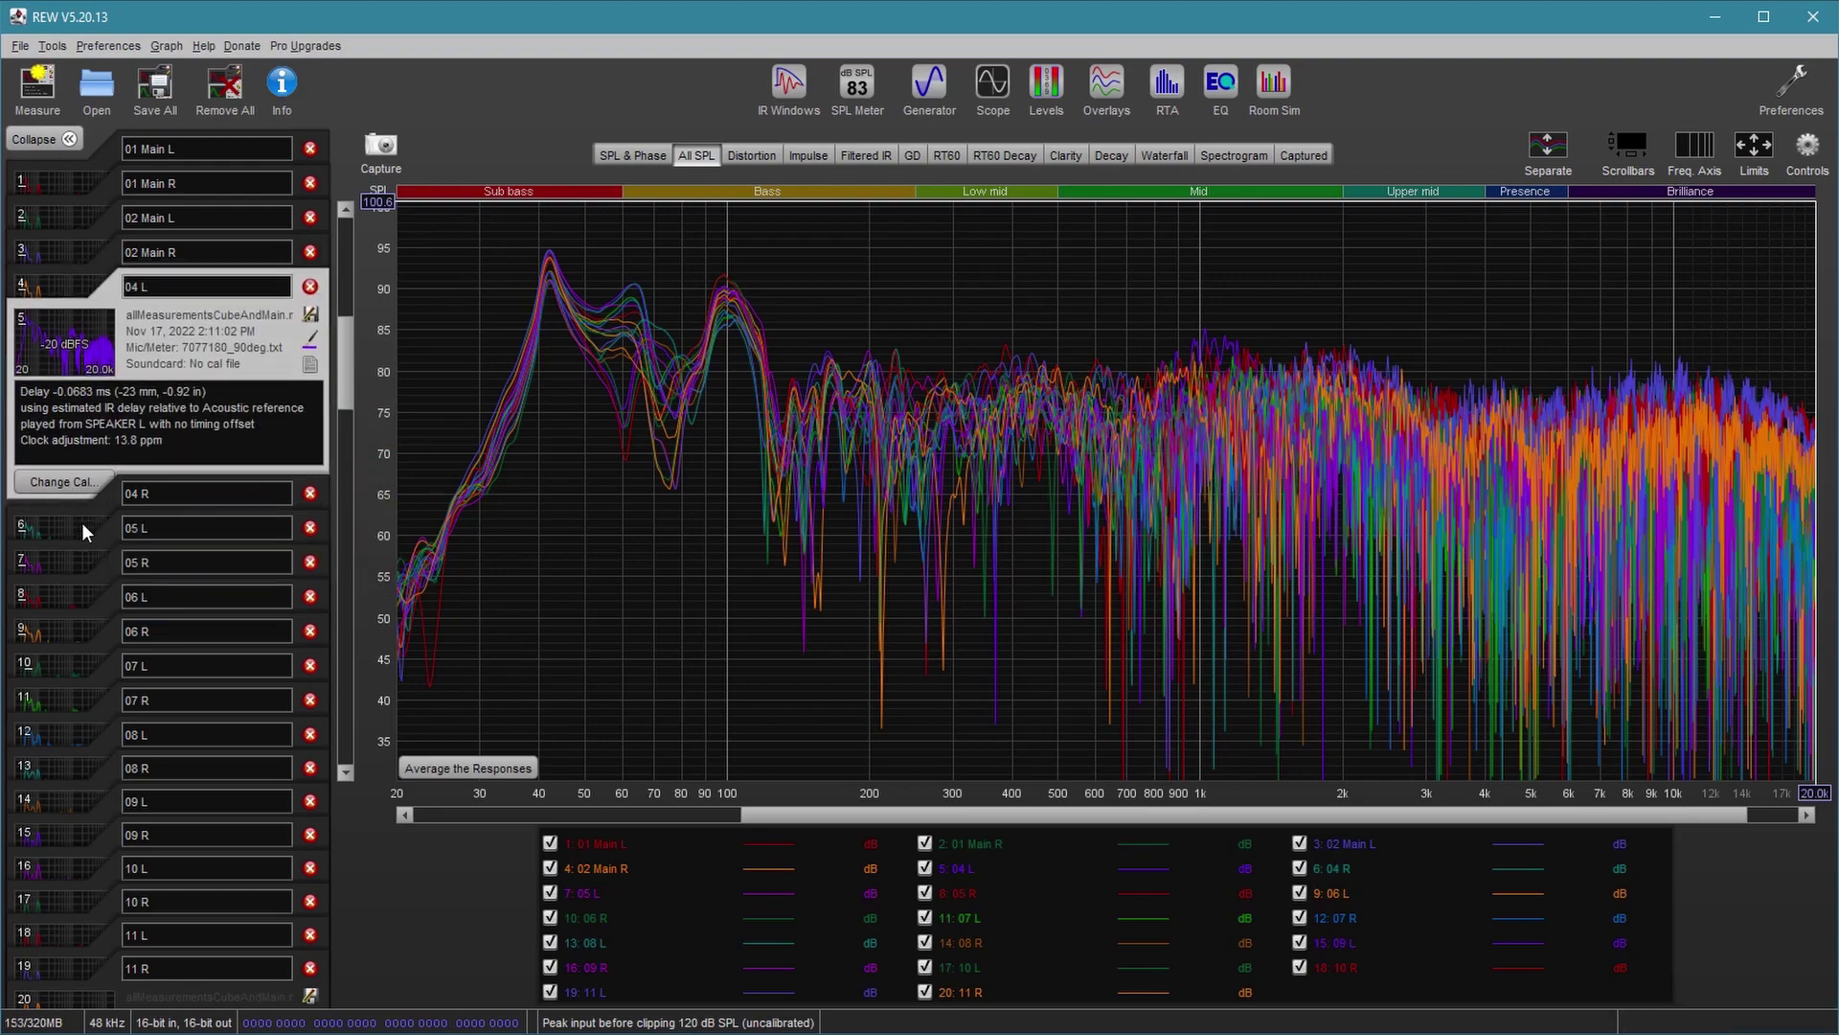
click(84, 525)
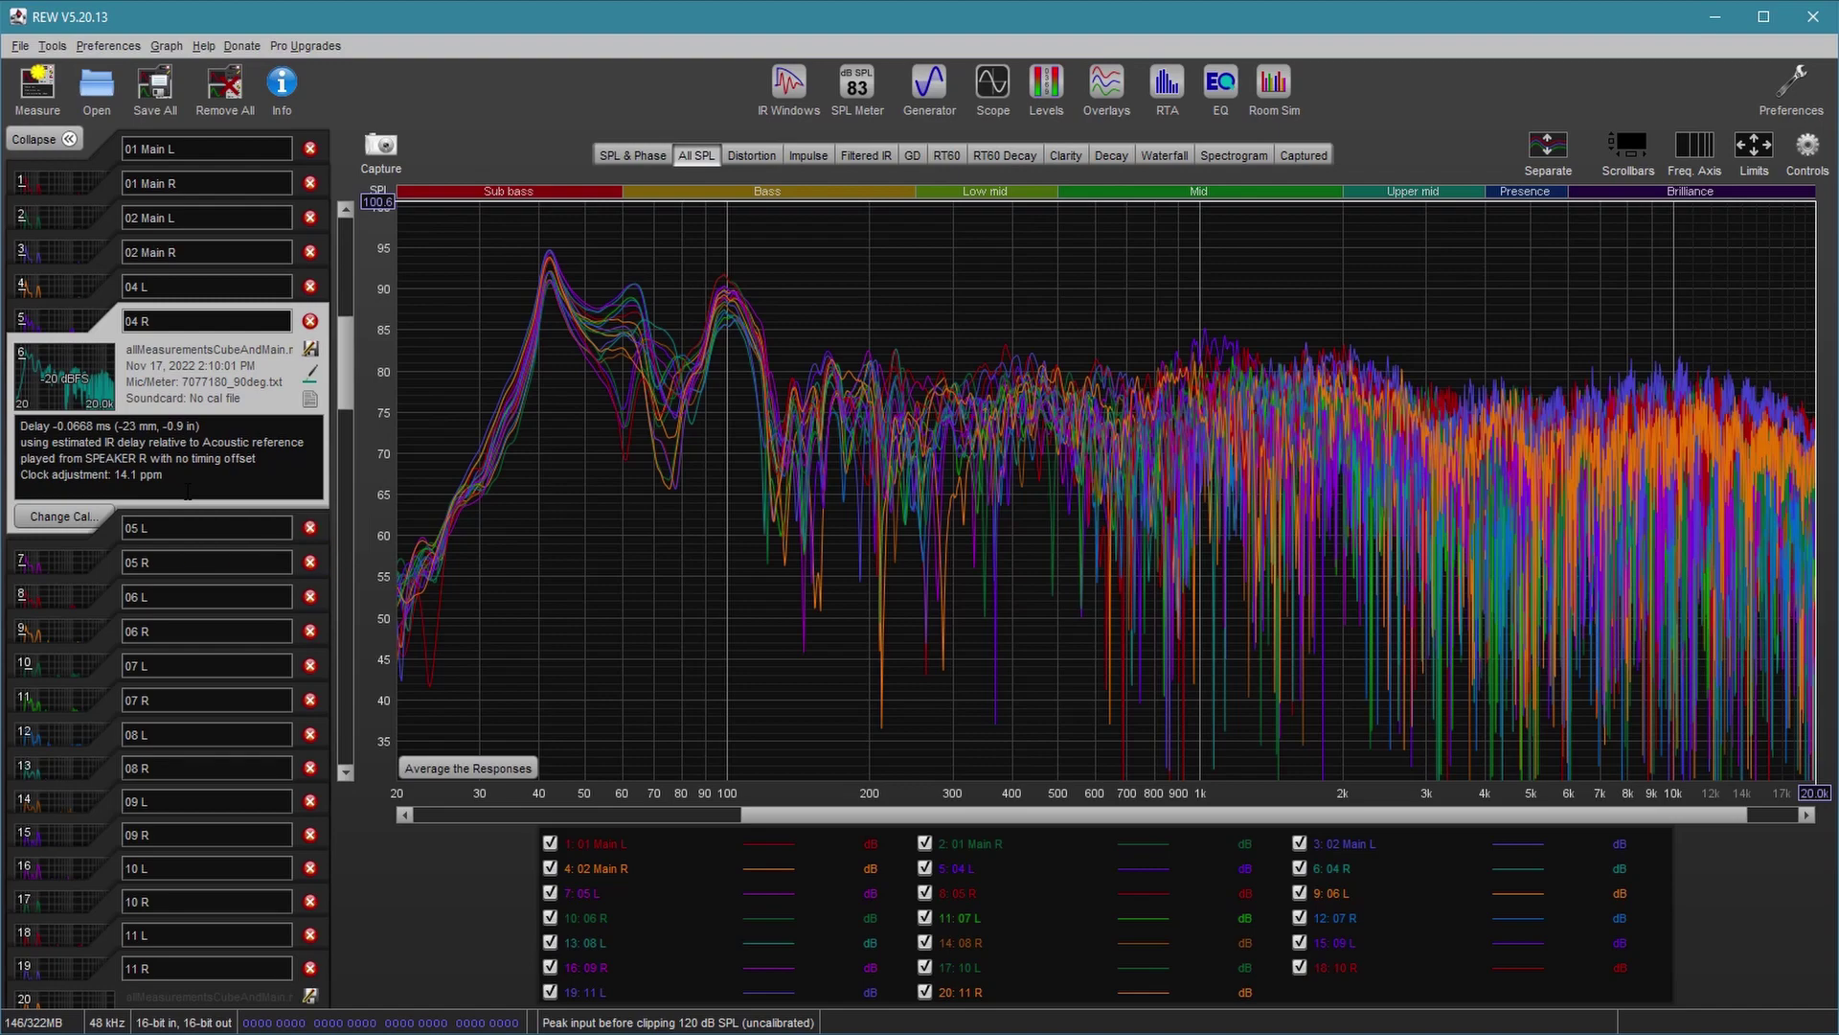
click(71, 559)
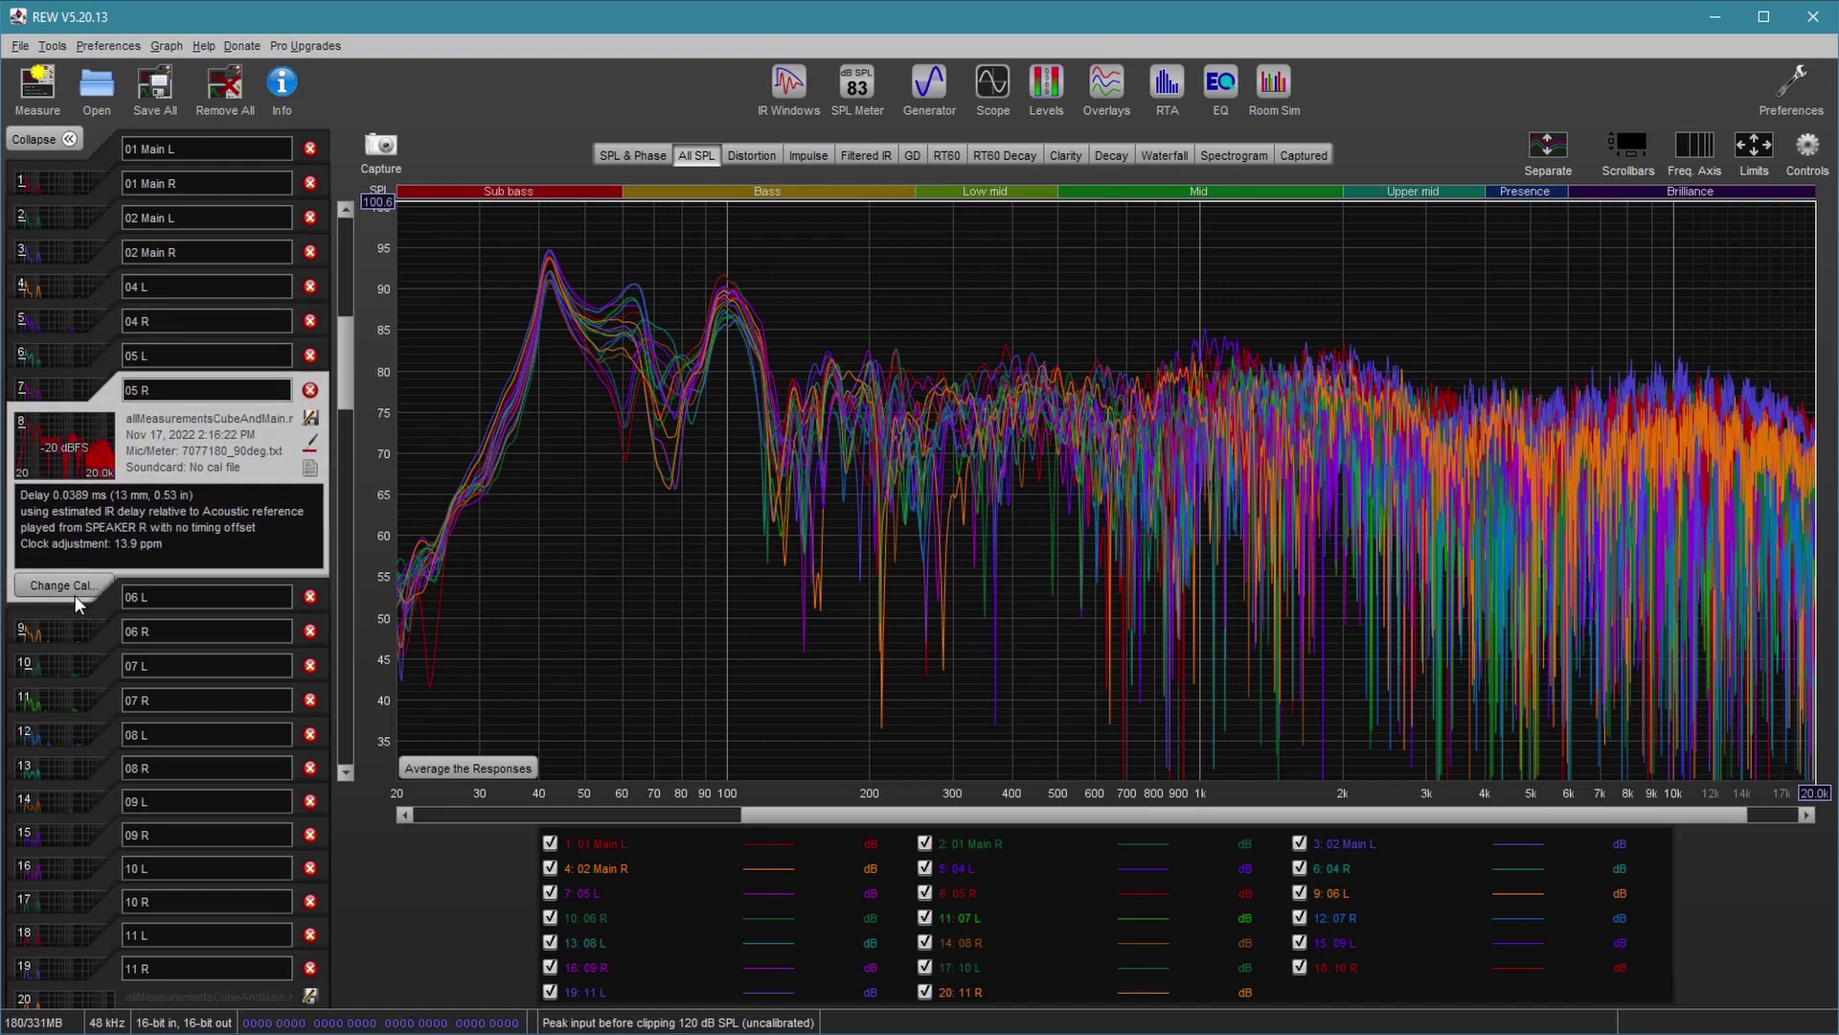
click(80, 607)
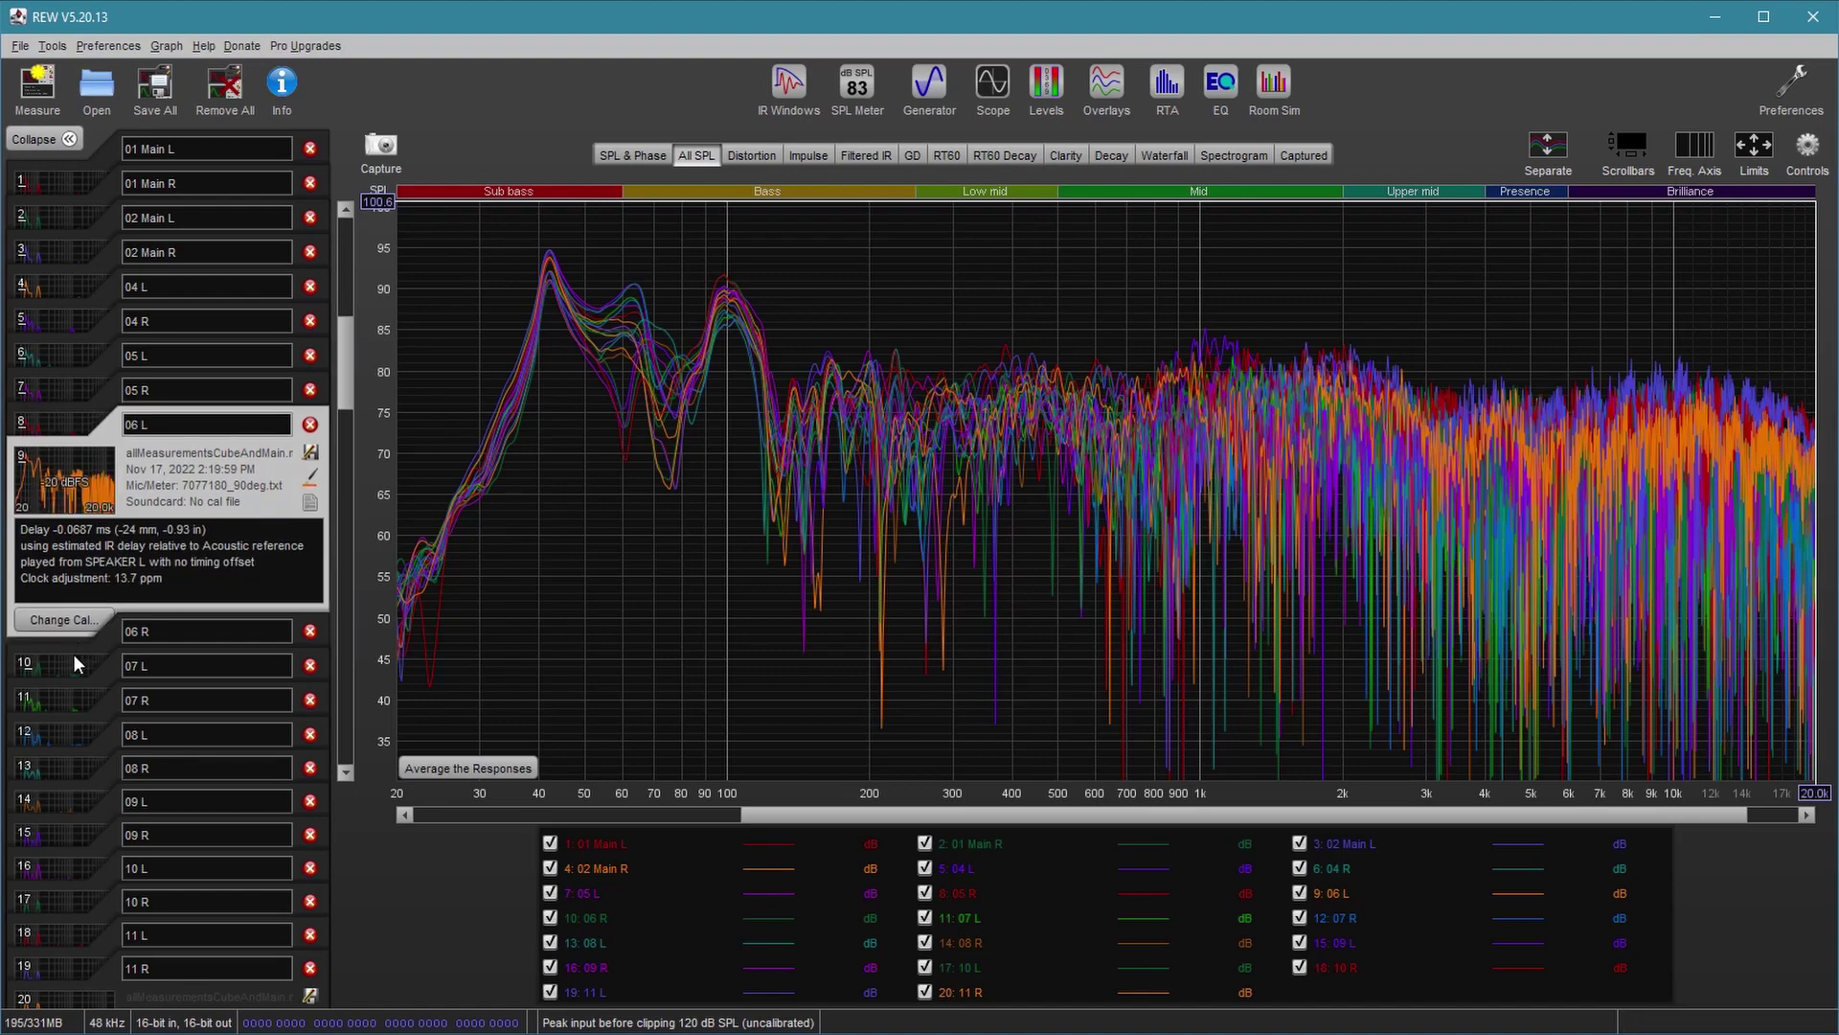
click(72, 653)
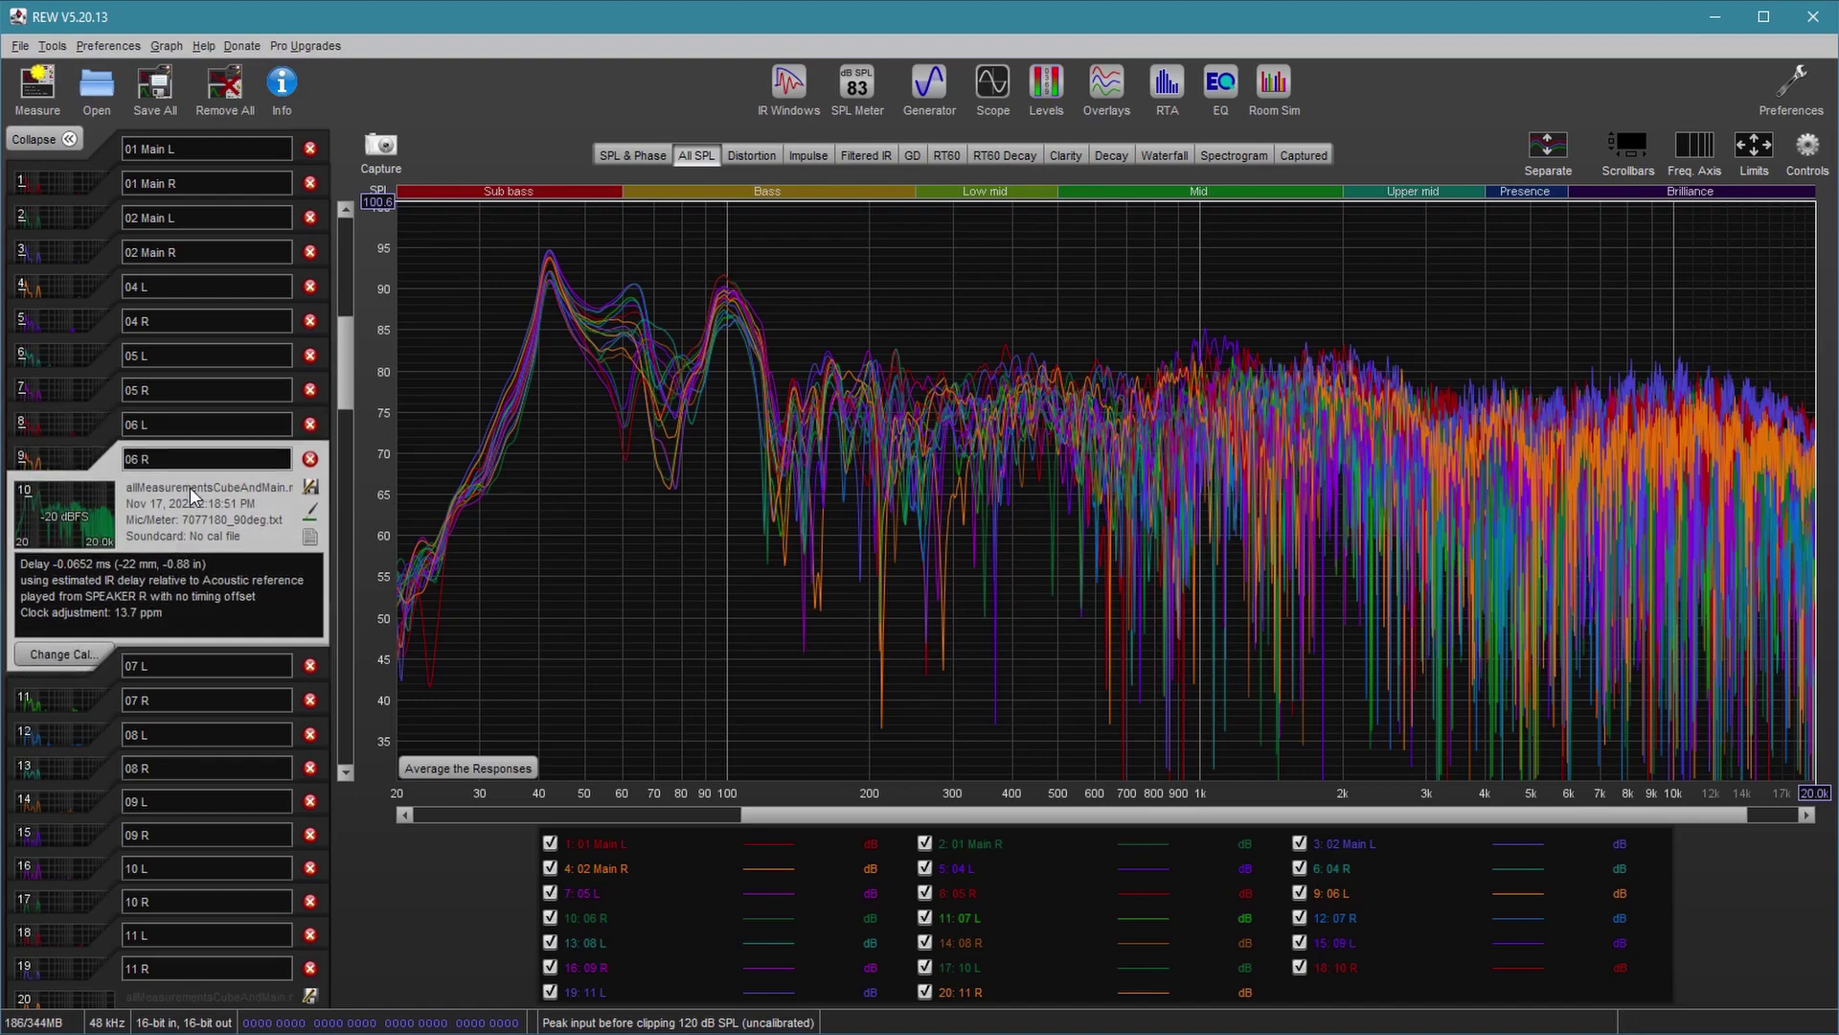
click(74, 692)
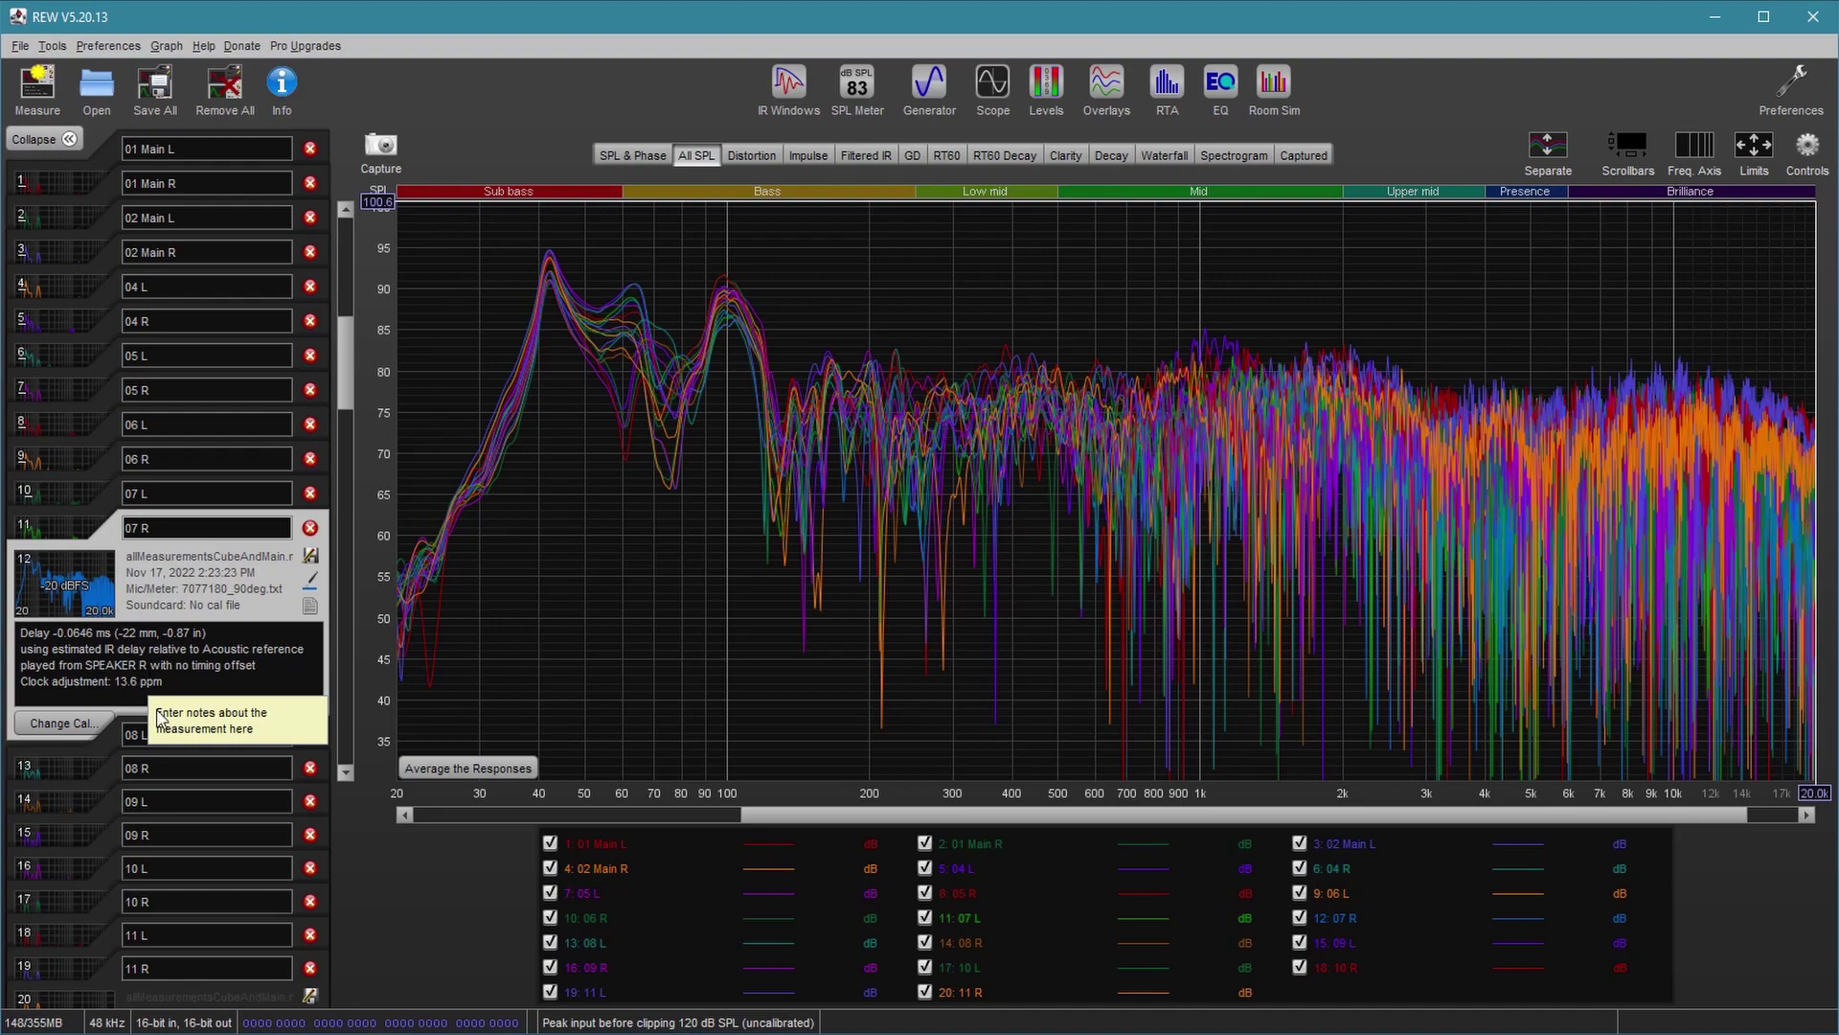
click(63, 763)
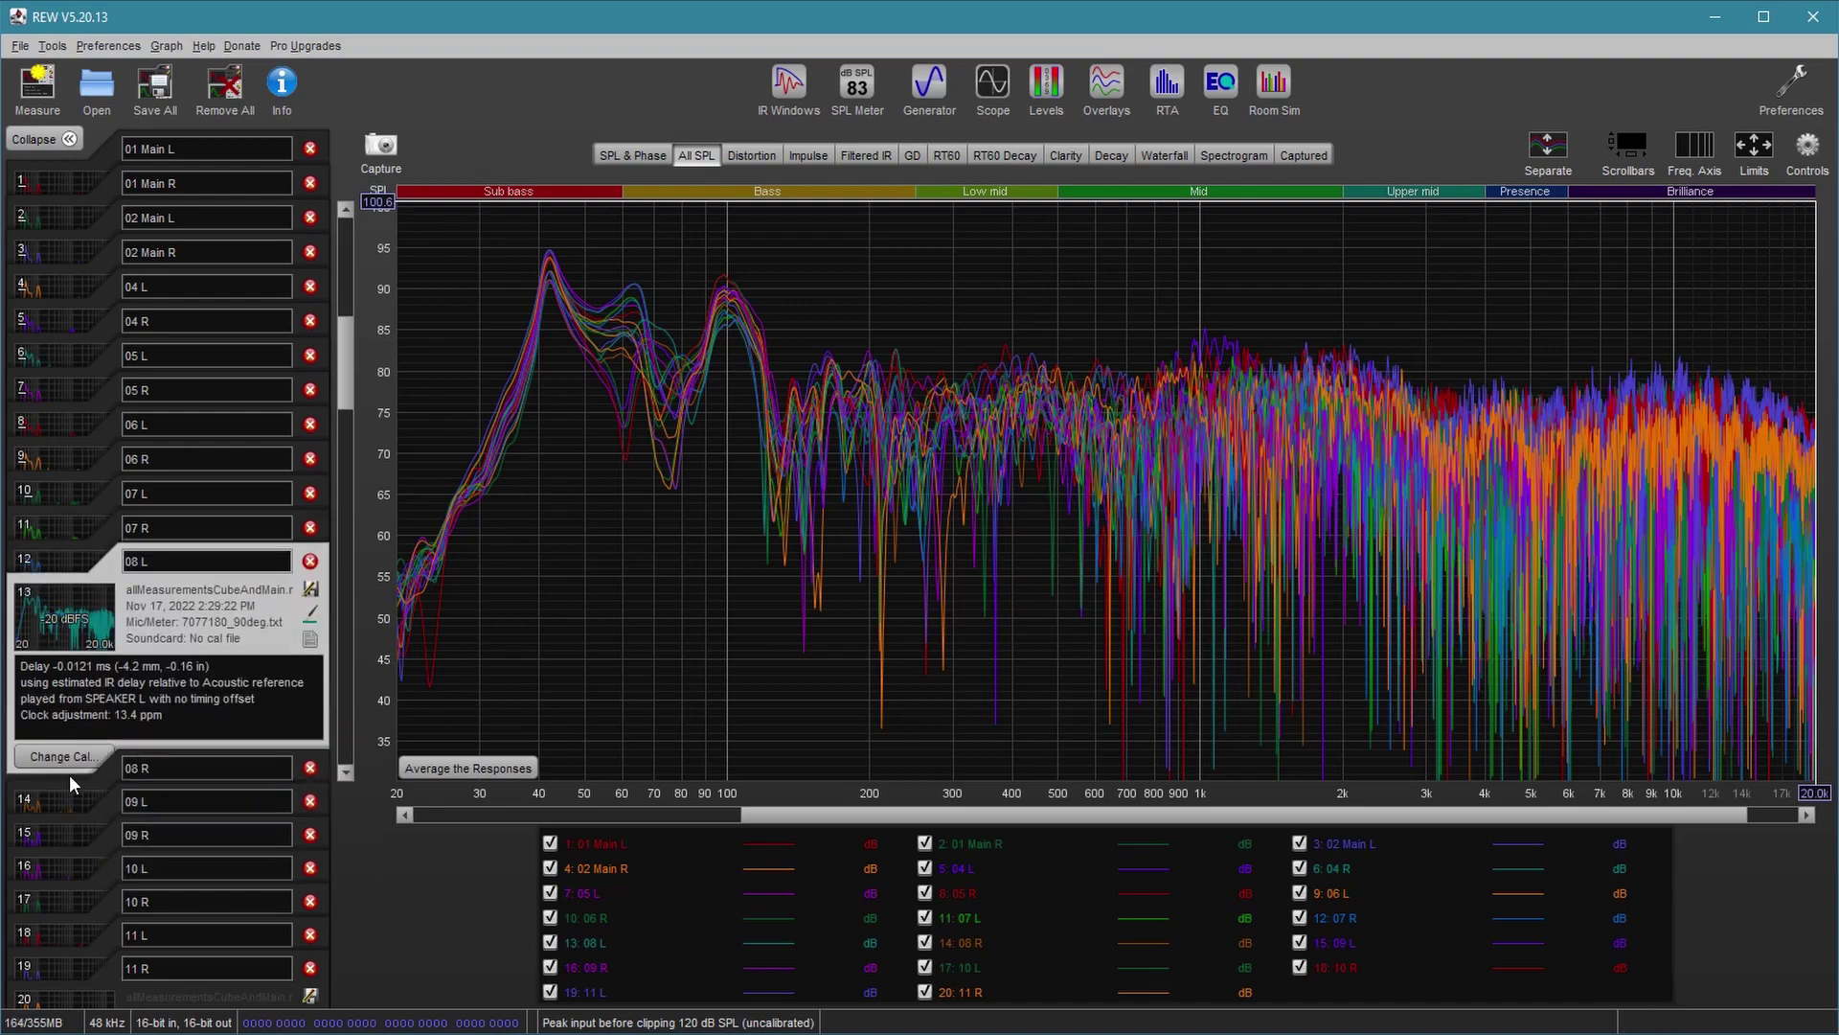
click(72, 796)
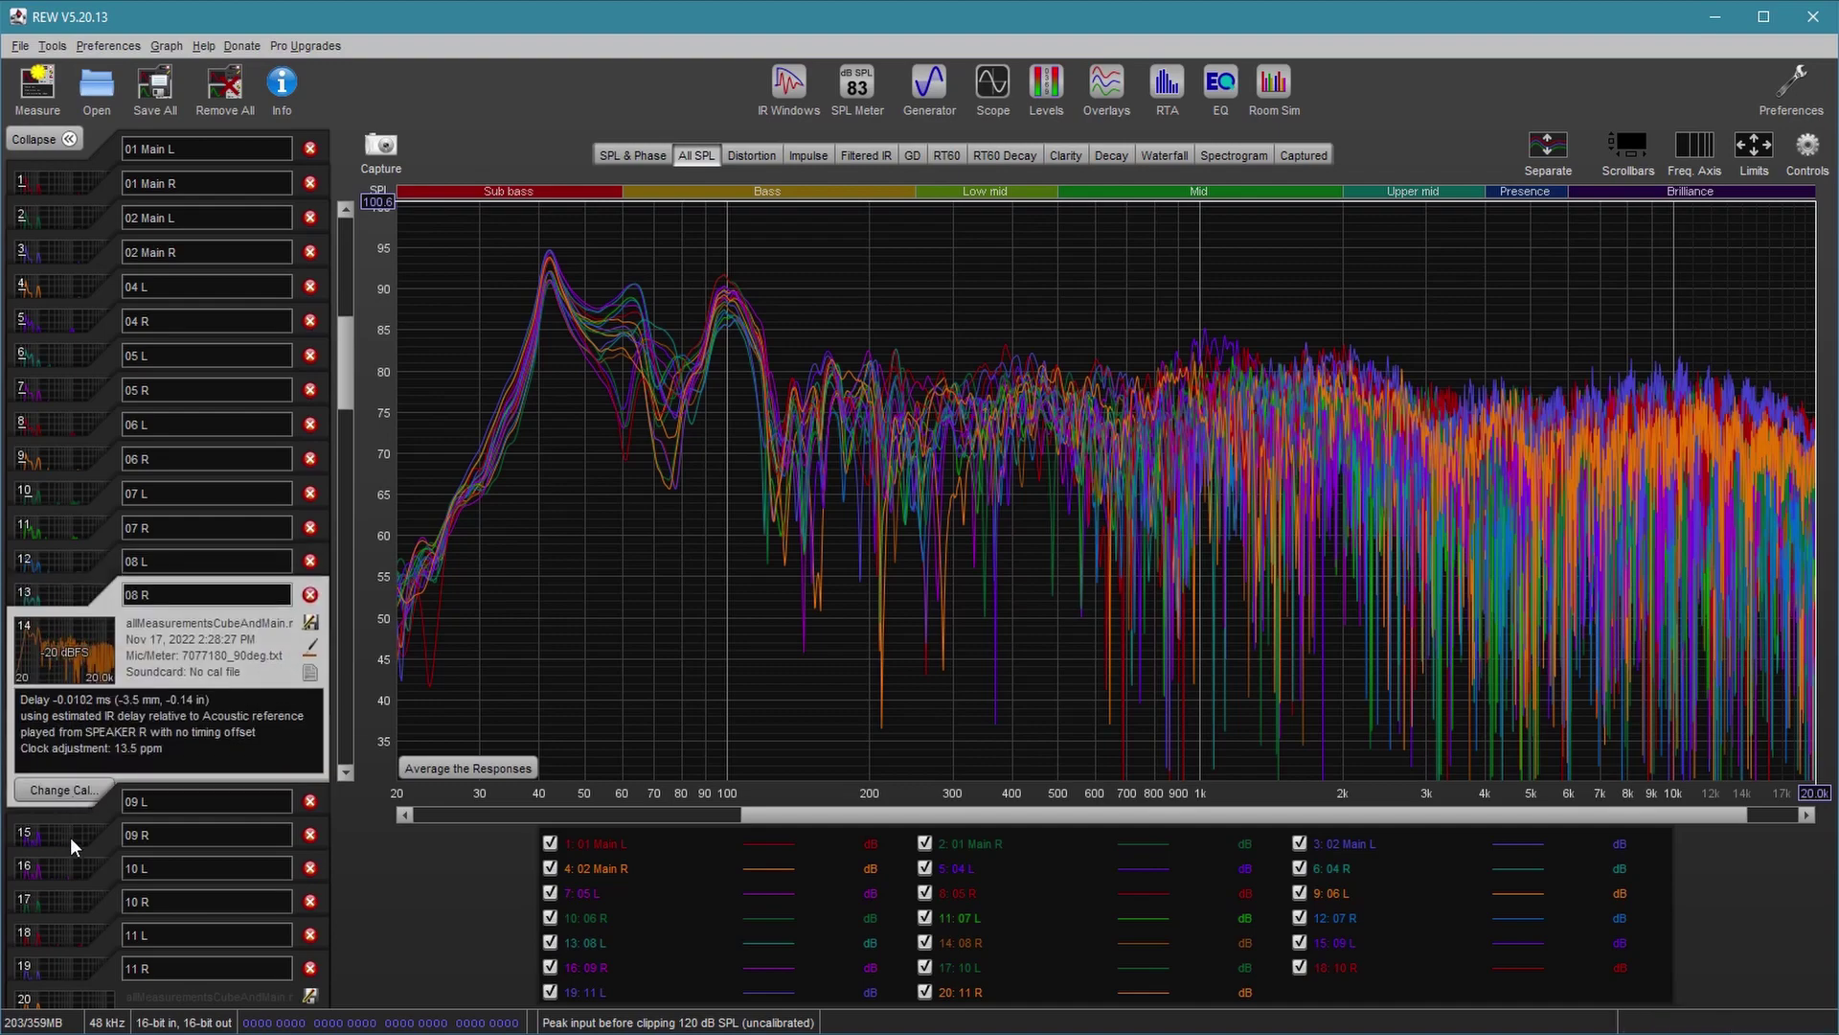
click(71, 836)
click(76, 859)
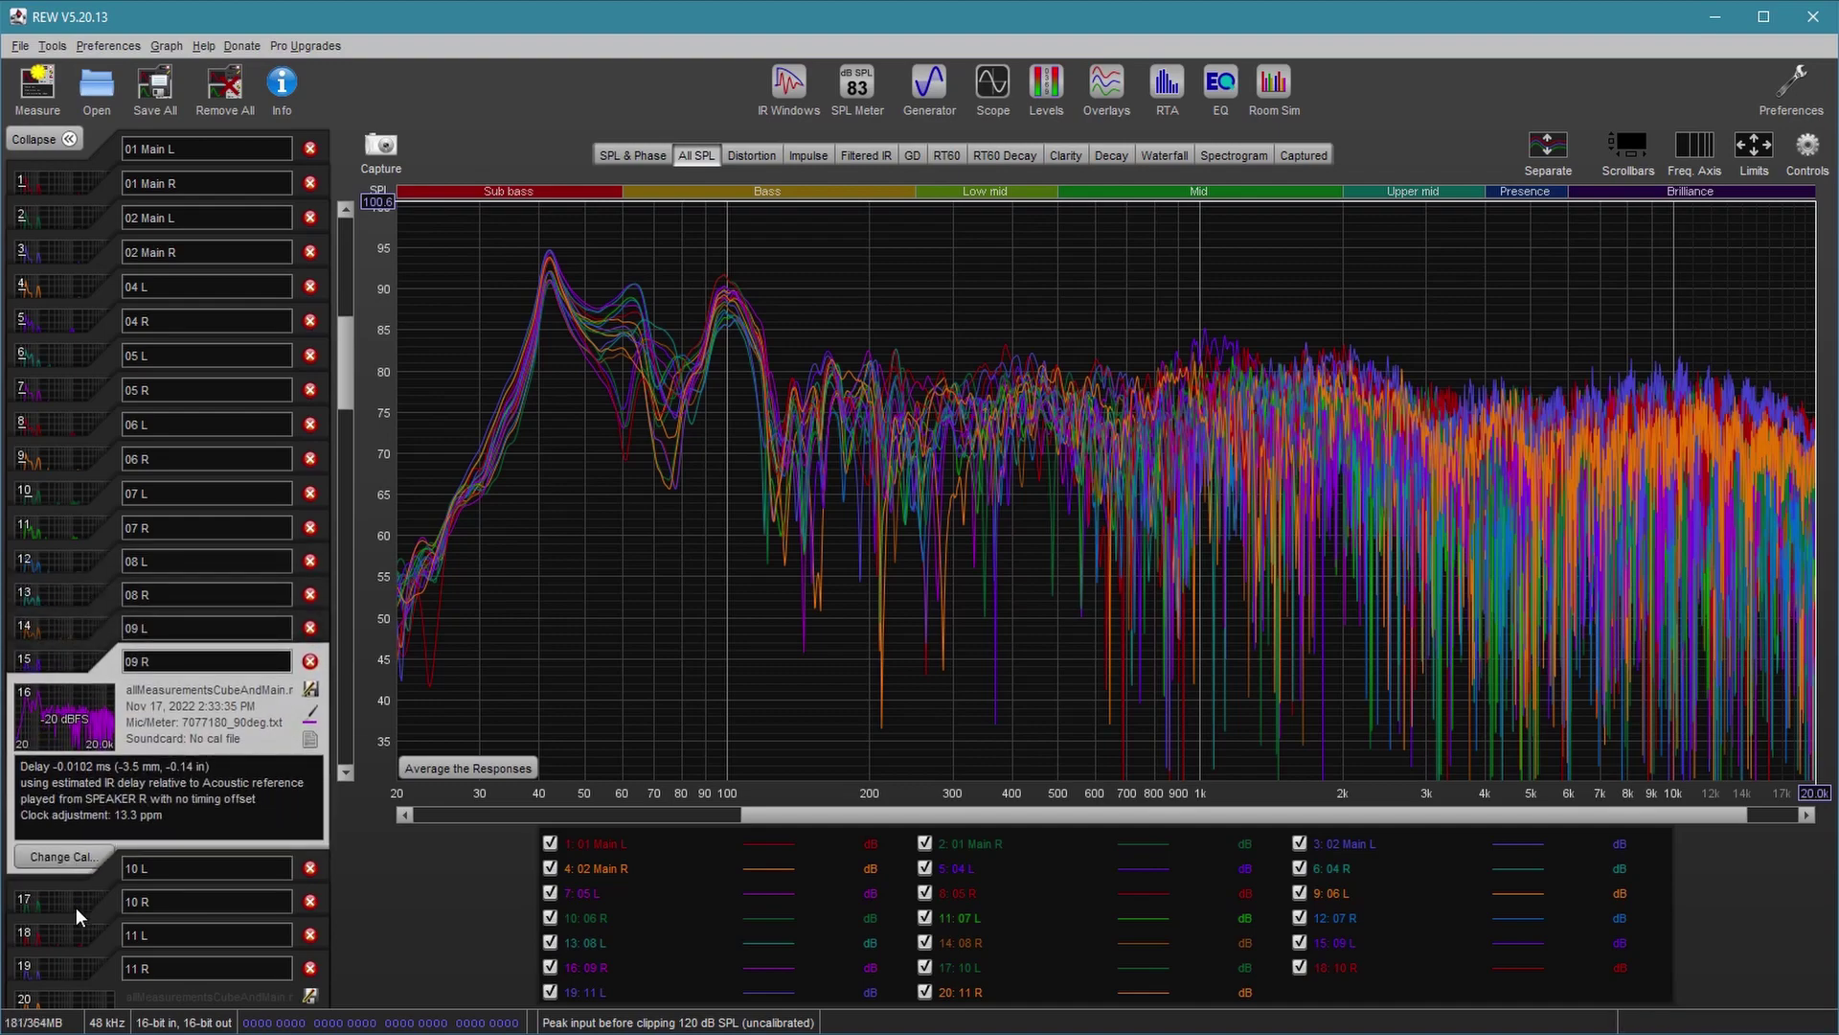
click(77, 906)
click(79, 923)
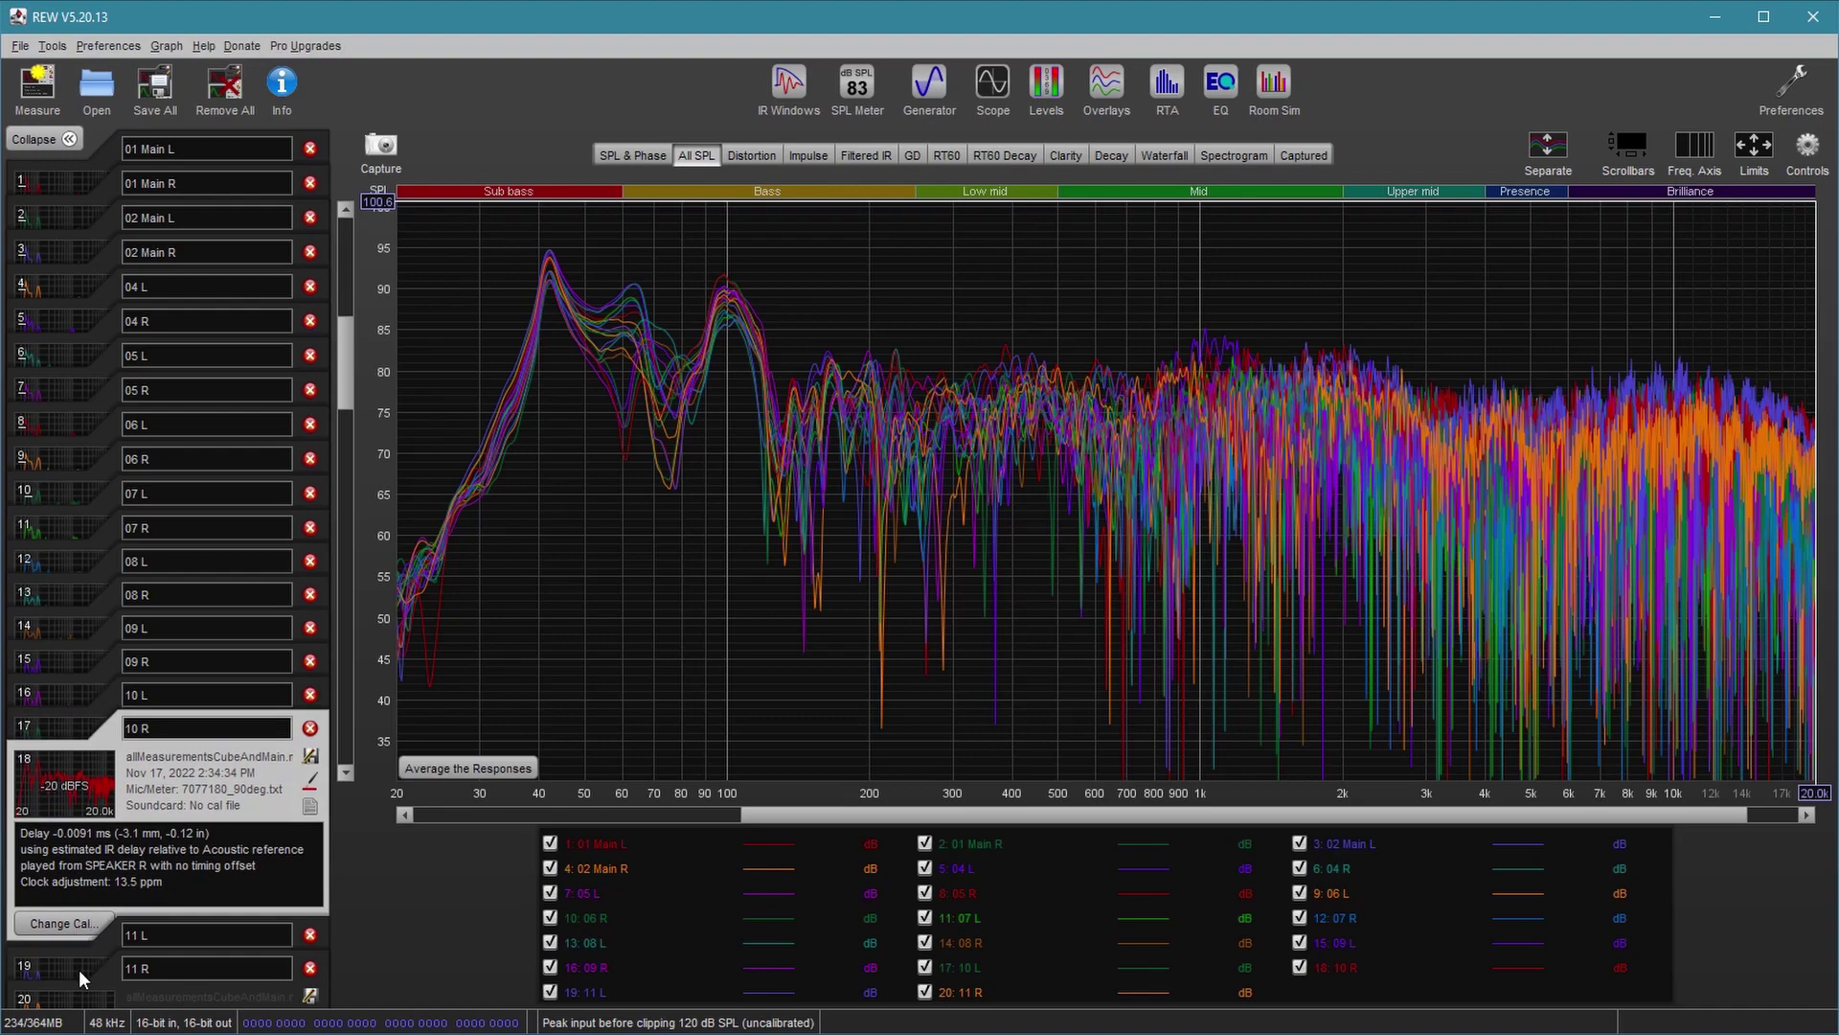
click(78, 969)
click(90, 990)
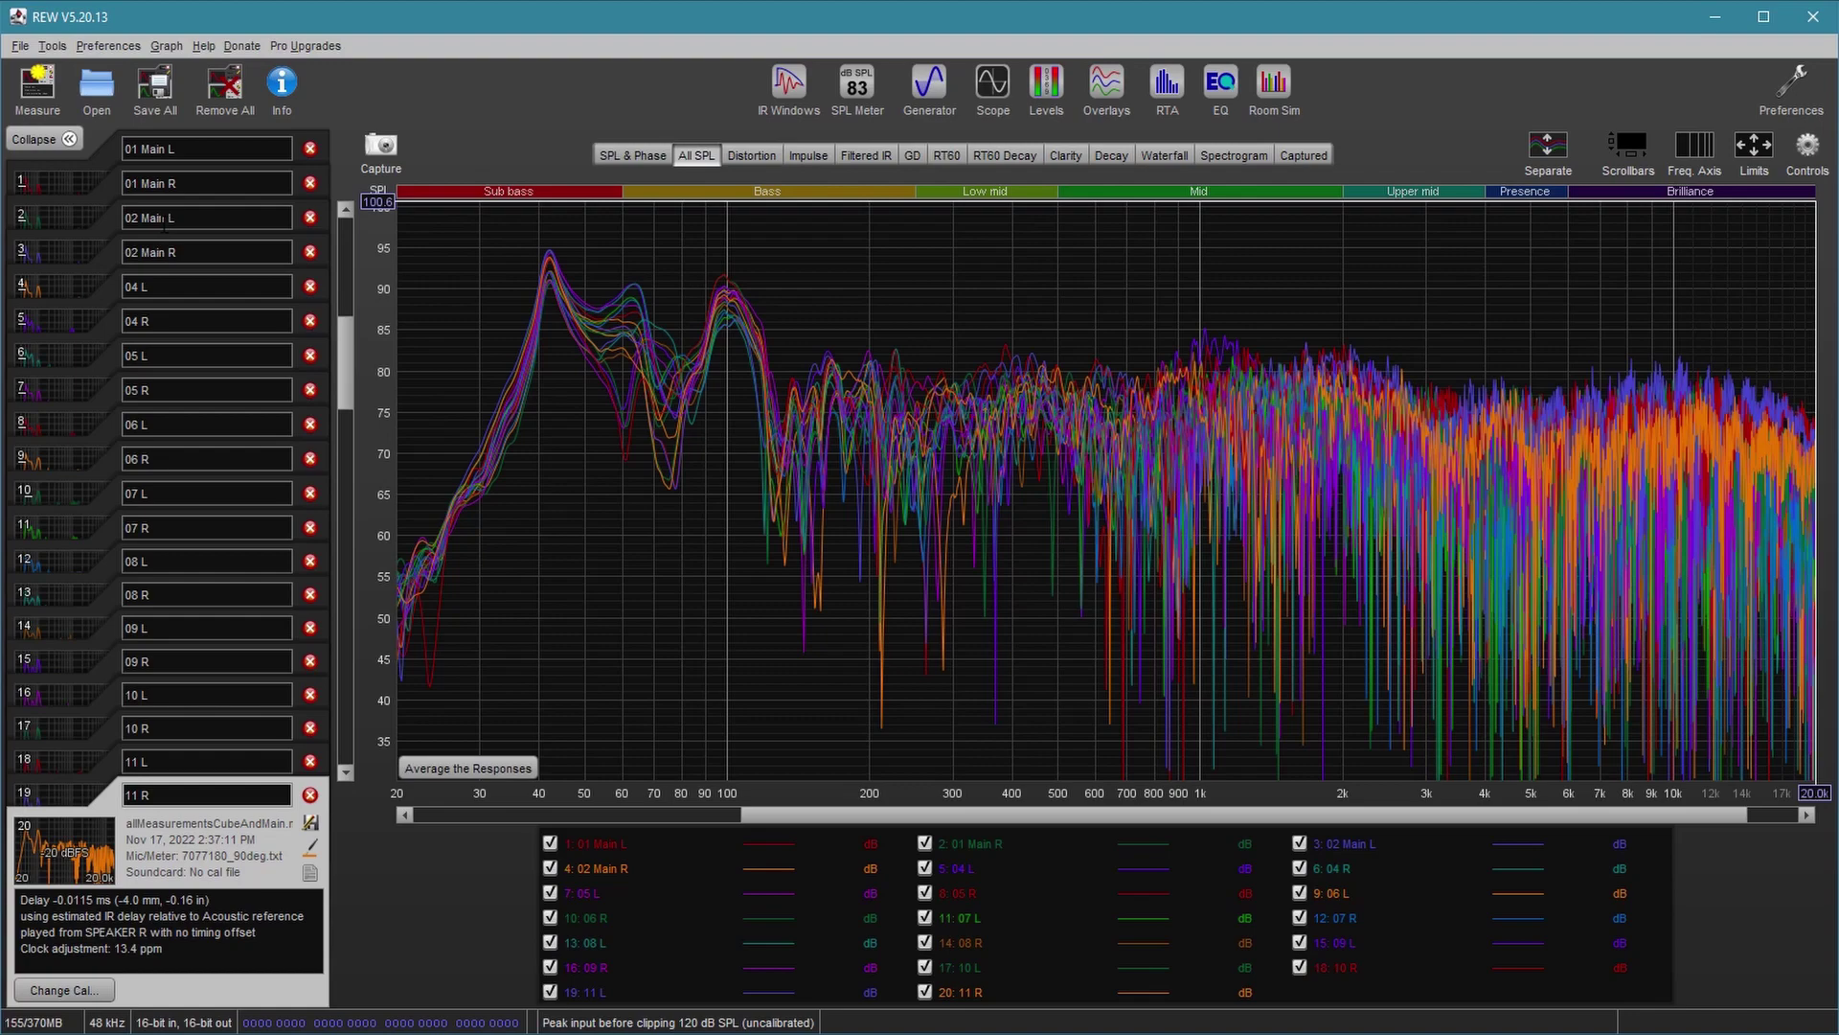
Time-align all selected measurements, including their IR start.
click(1813, 152)
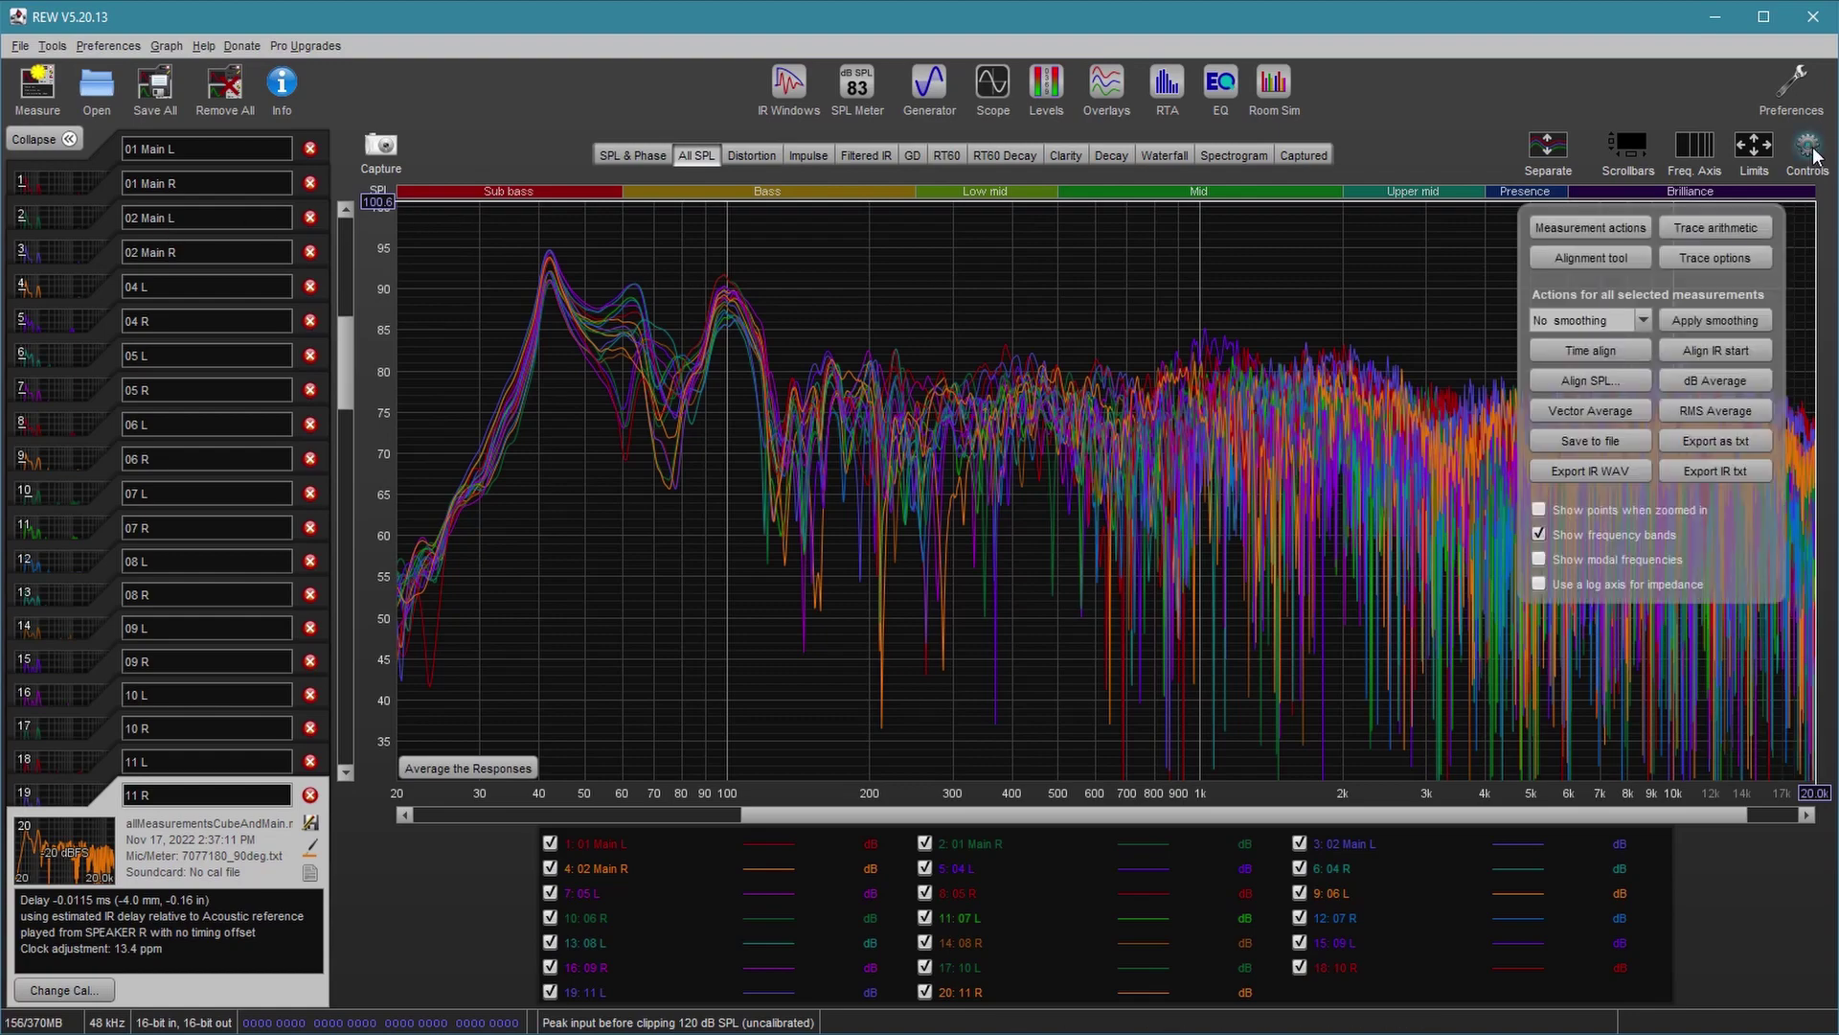
click(1588, 350)
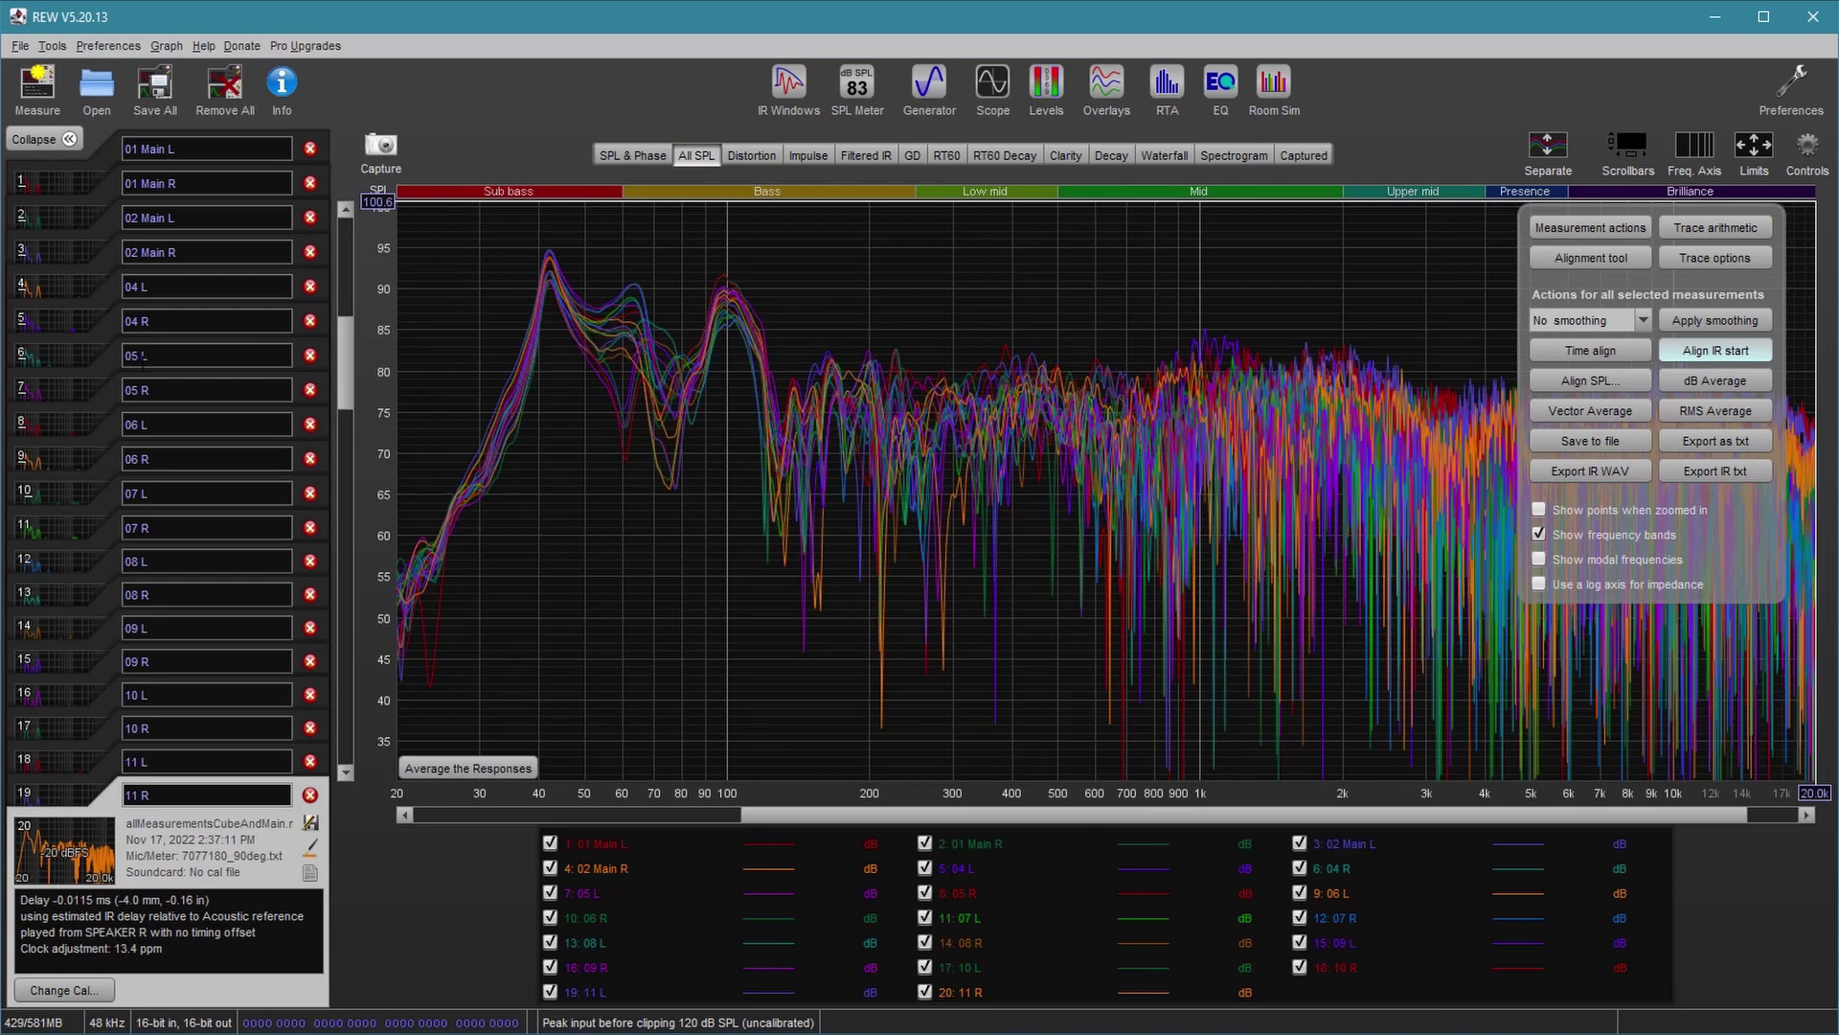
Reorder the measurement list so 02 Main L, 04 L, 05 L, 06 L and 07 L directly follow 01 Main L in that order.
click(89, 244)
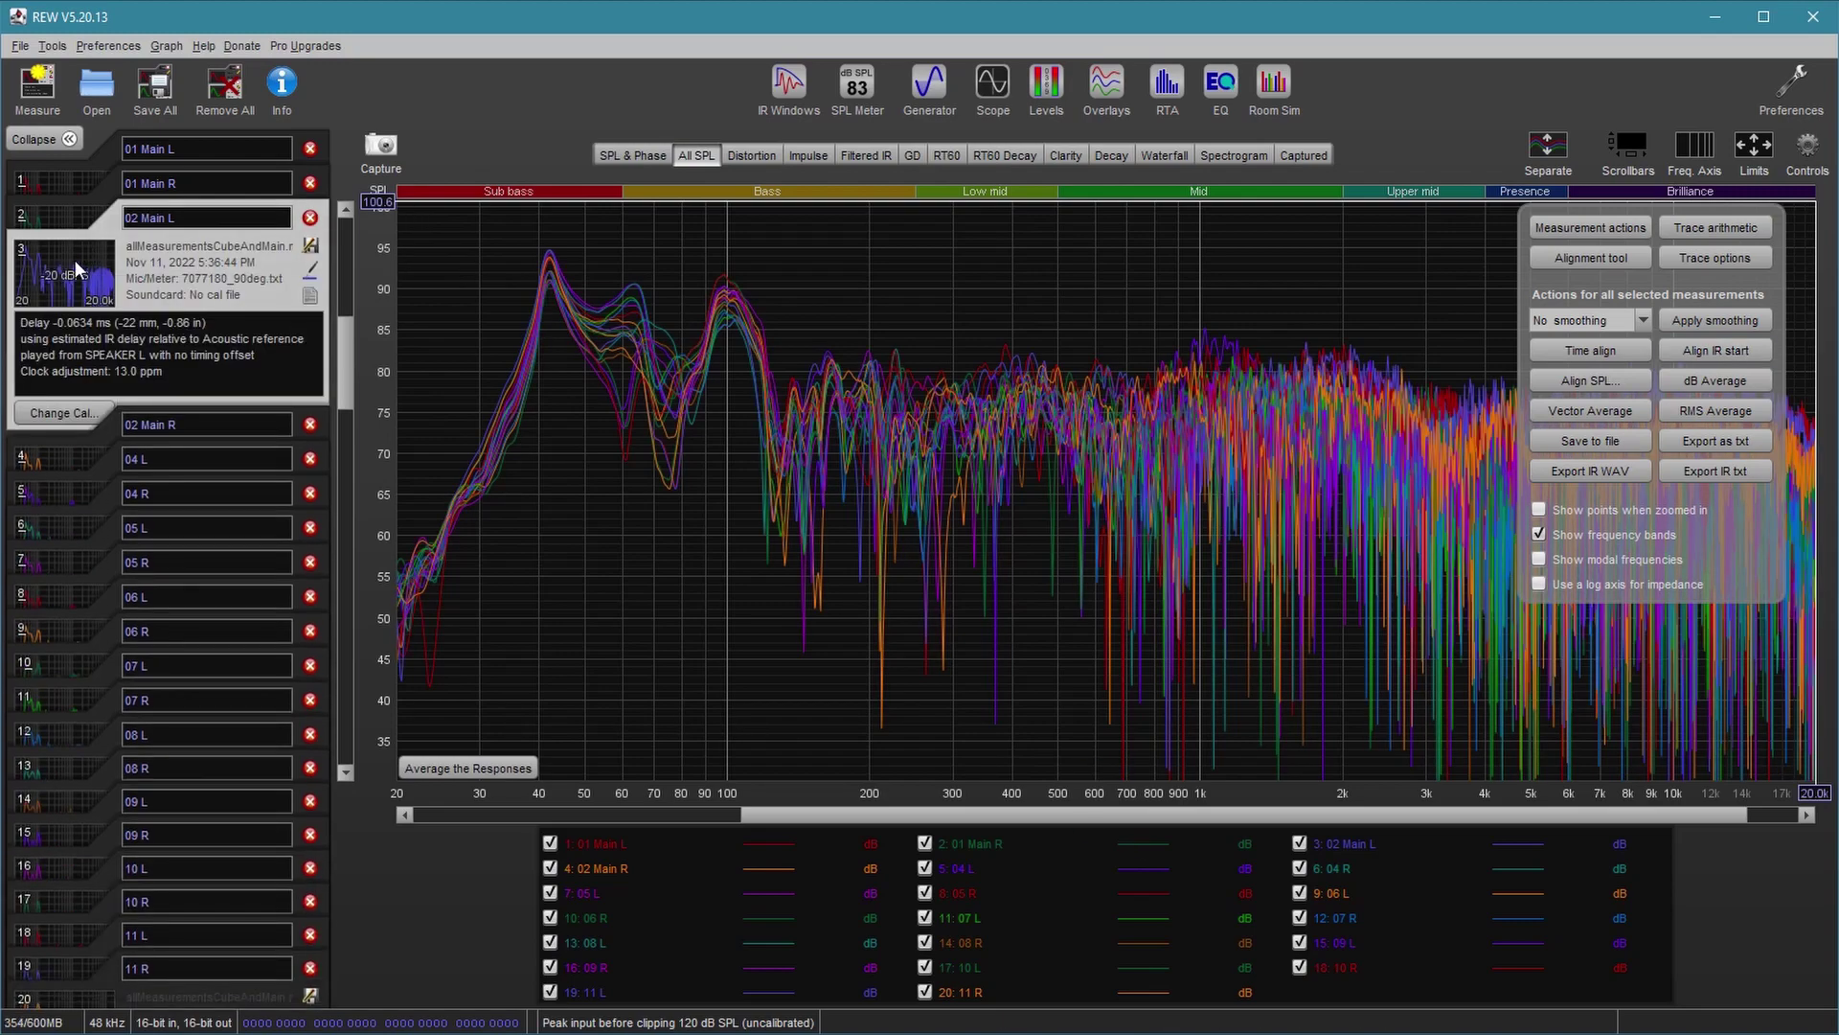
drag(81, 255, 86, 227)
click(71, 492)
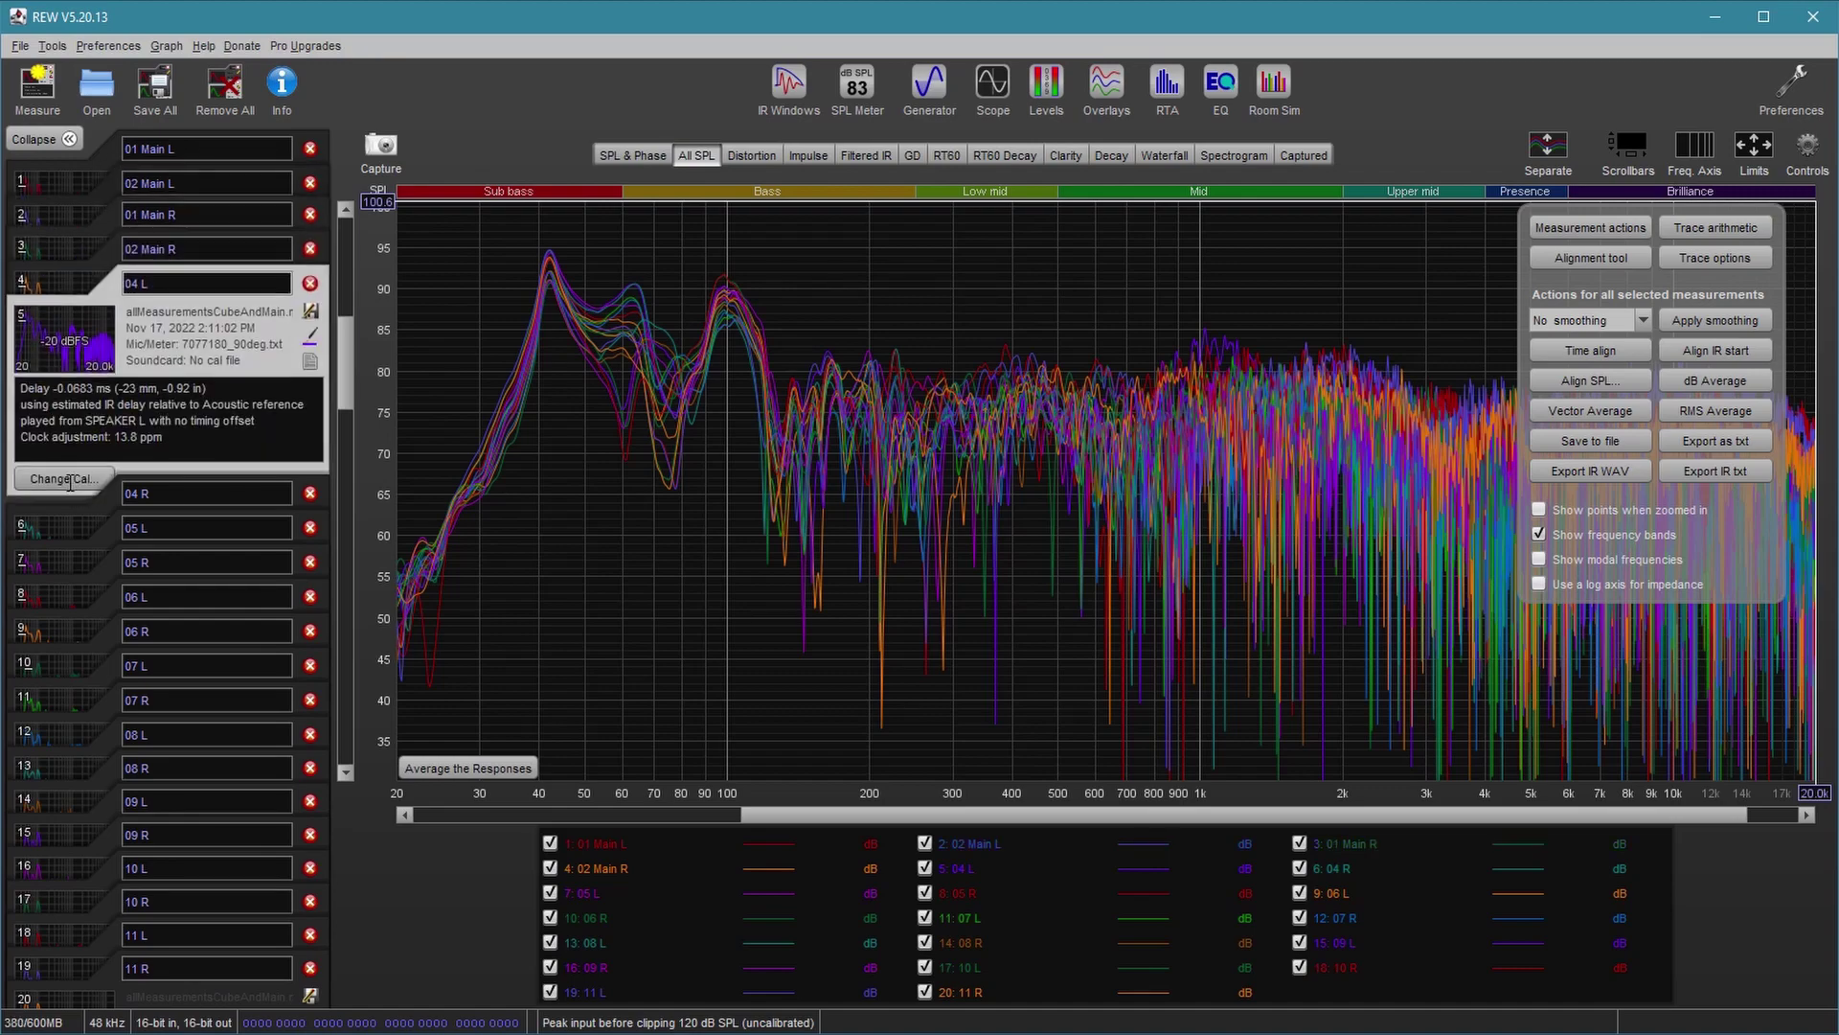
drag(93, 343, 96, 275)
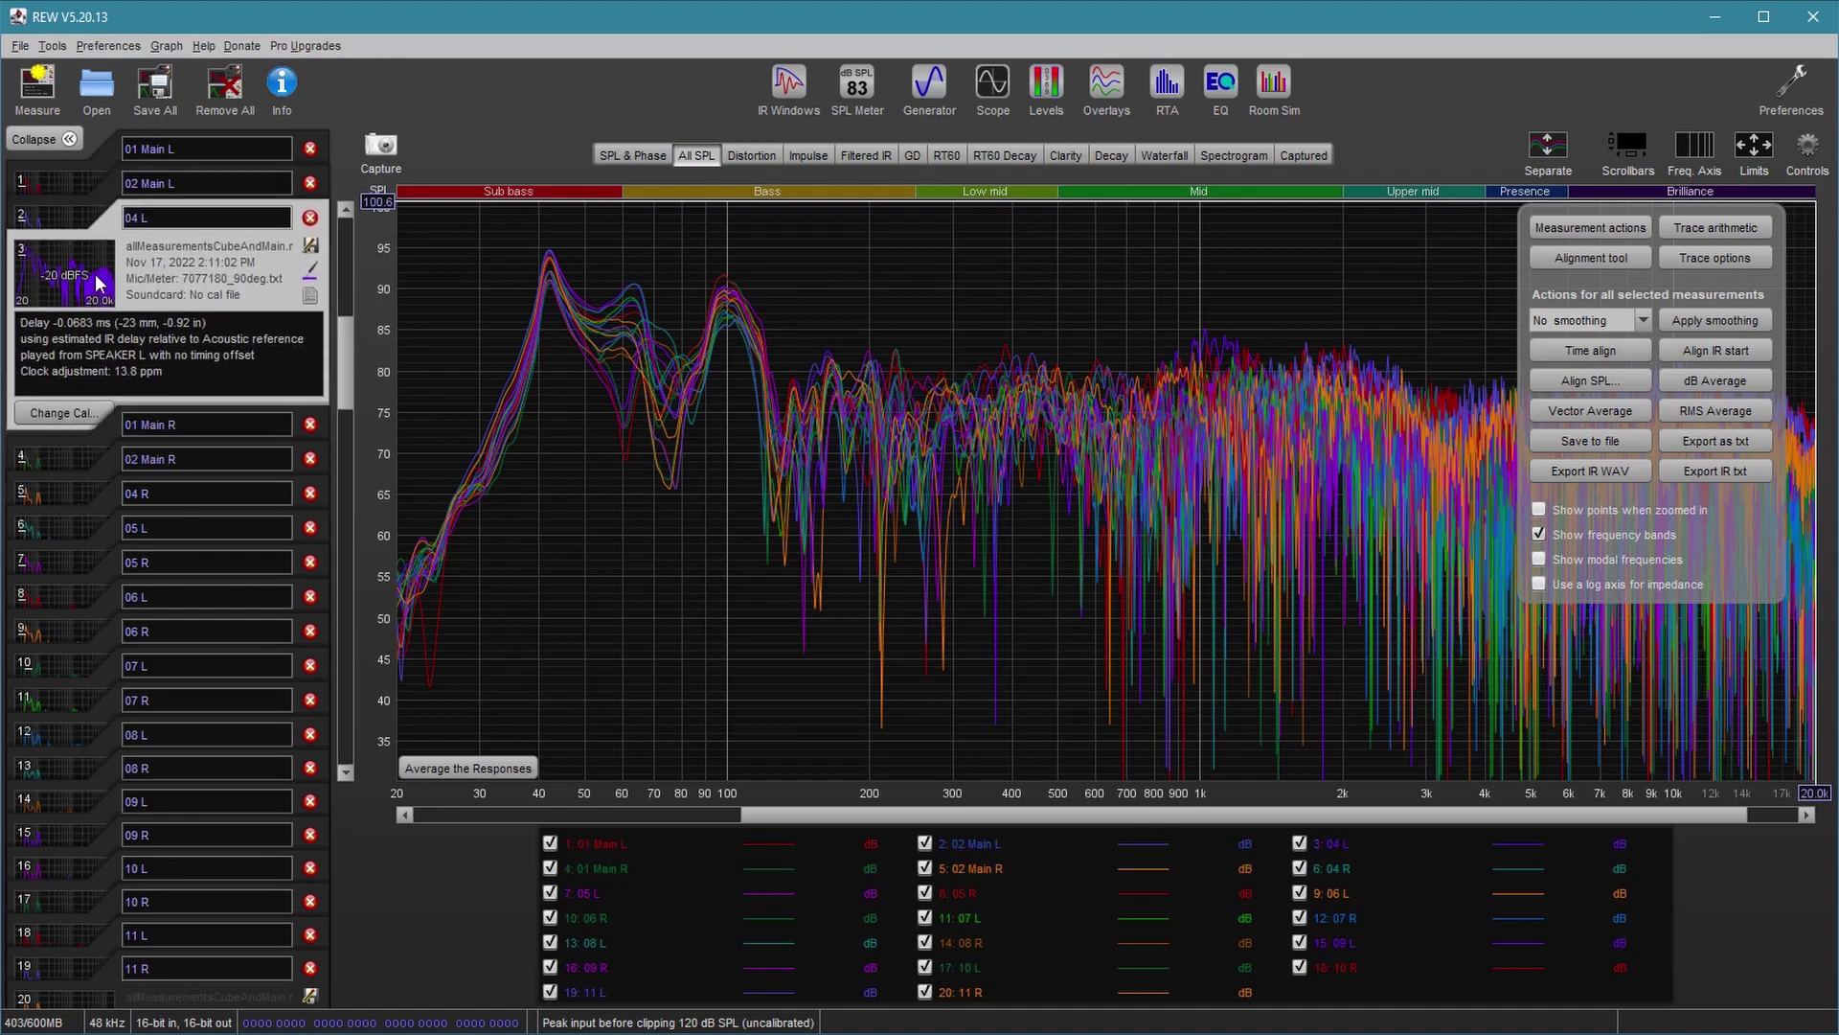
click(74, 552)
drag(95, 372, 95, 268)
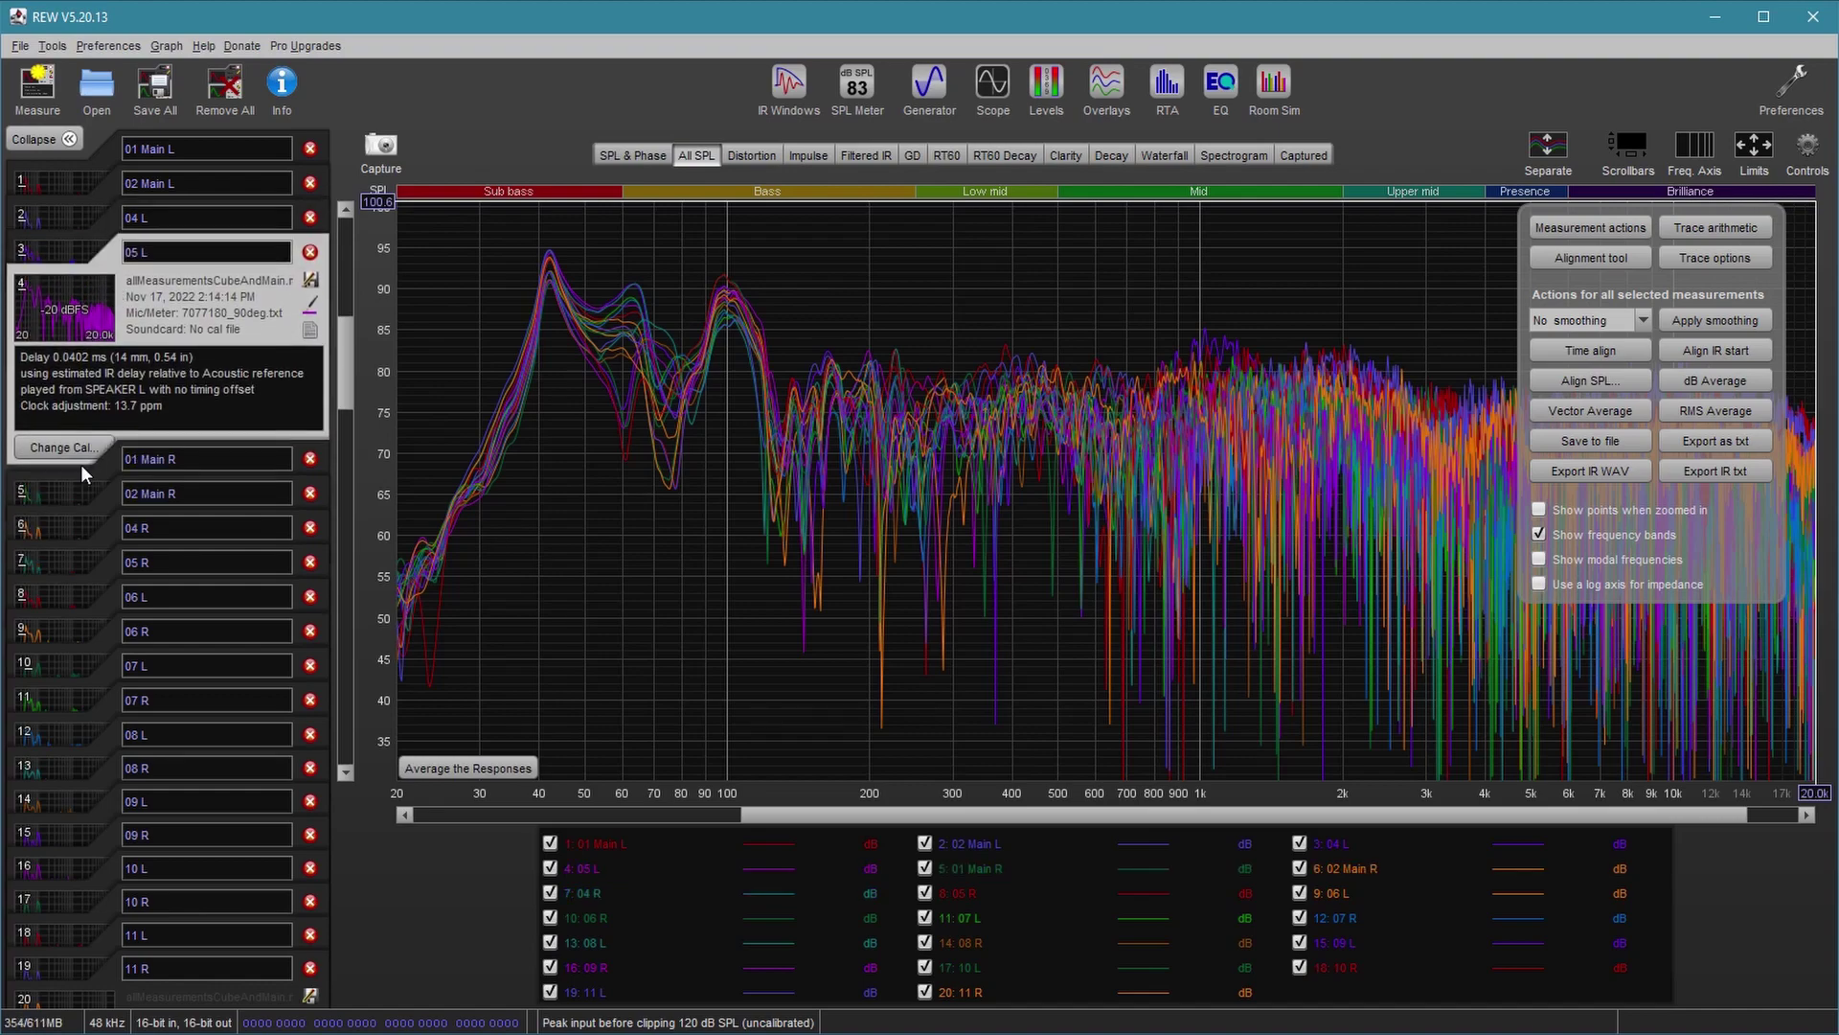
click(69, 617)
drag(81, 479, 106, 329)
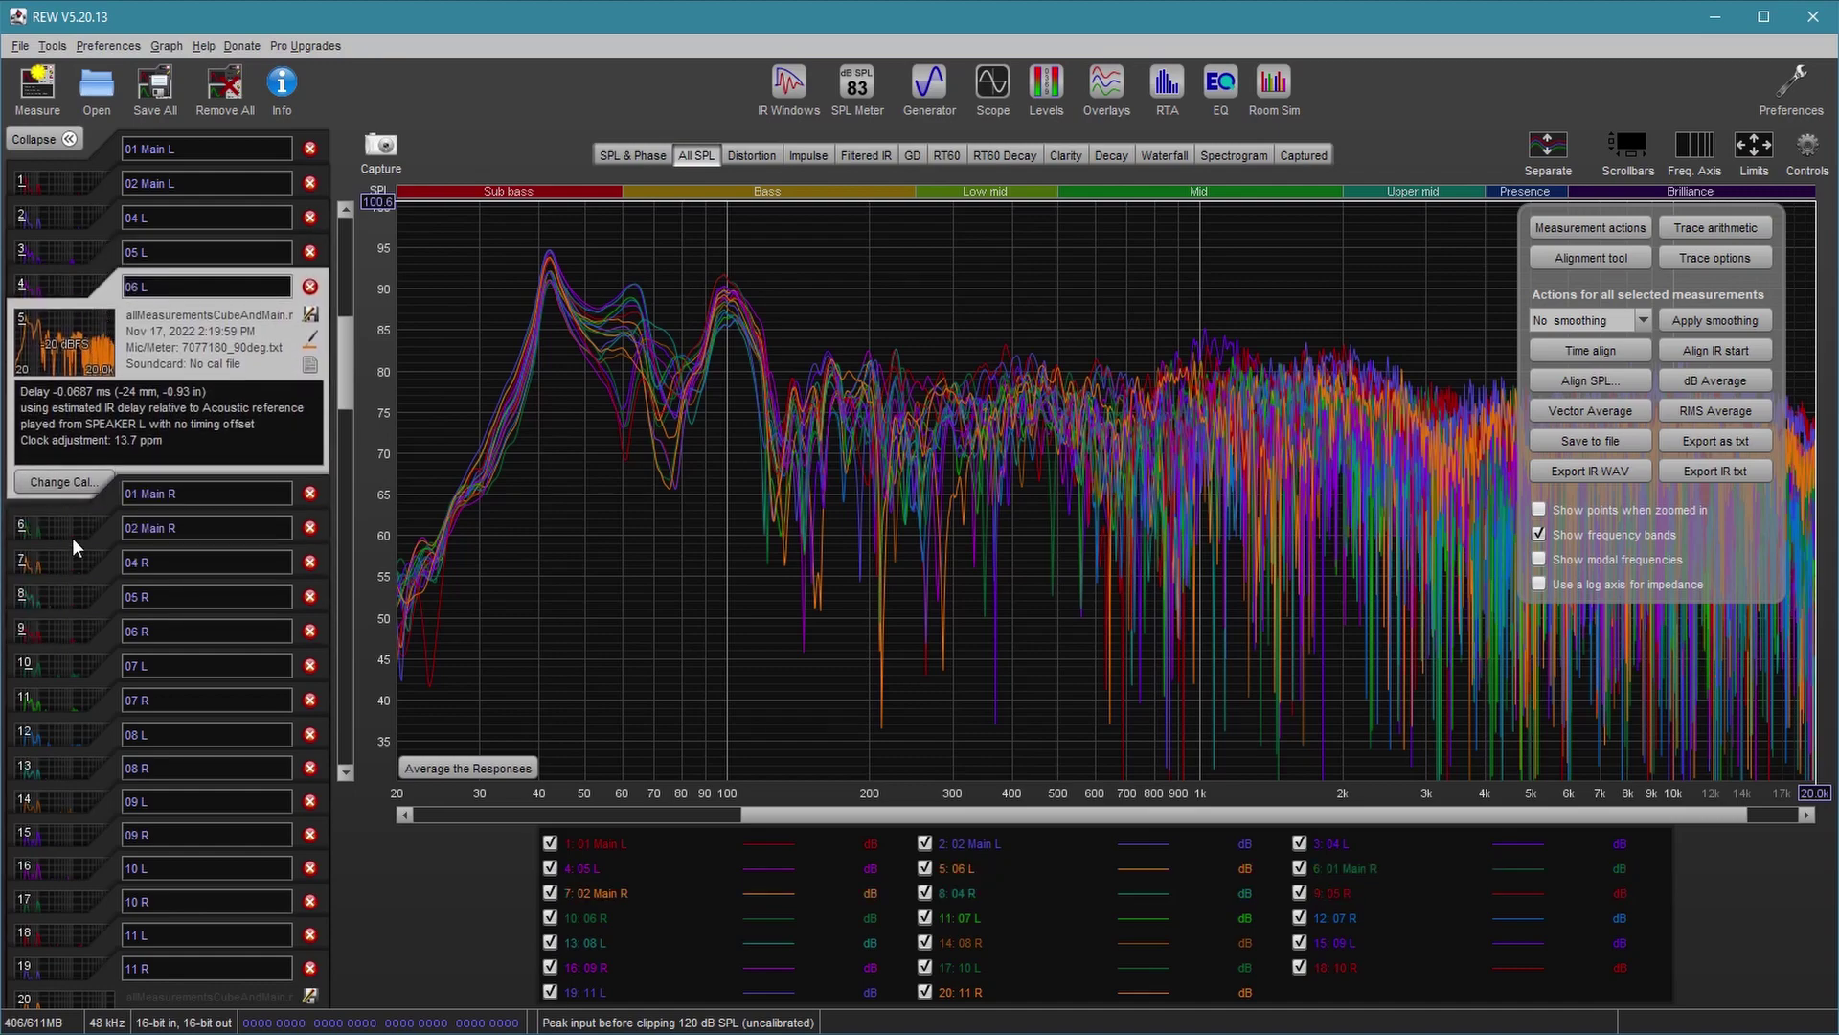
click(74, 682)
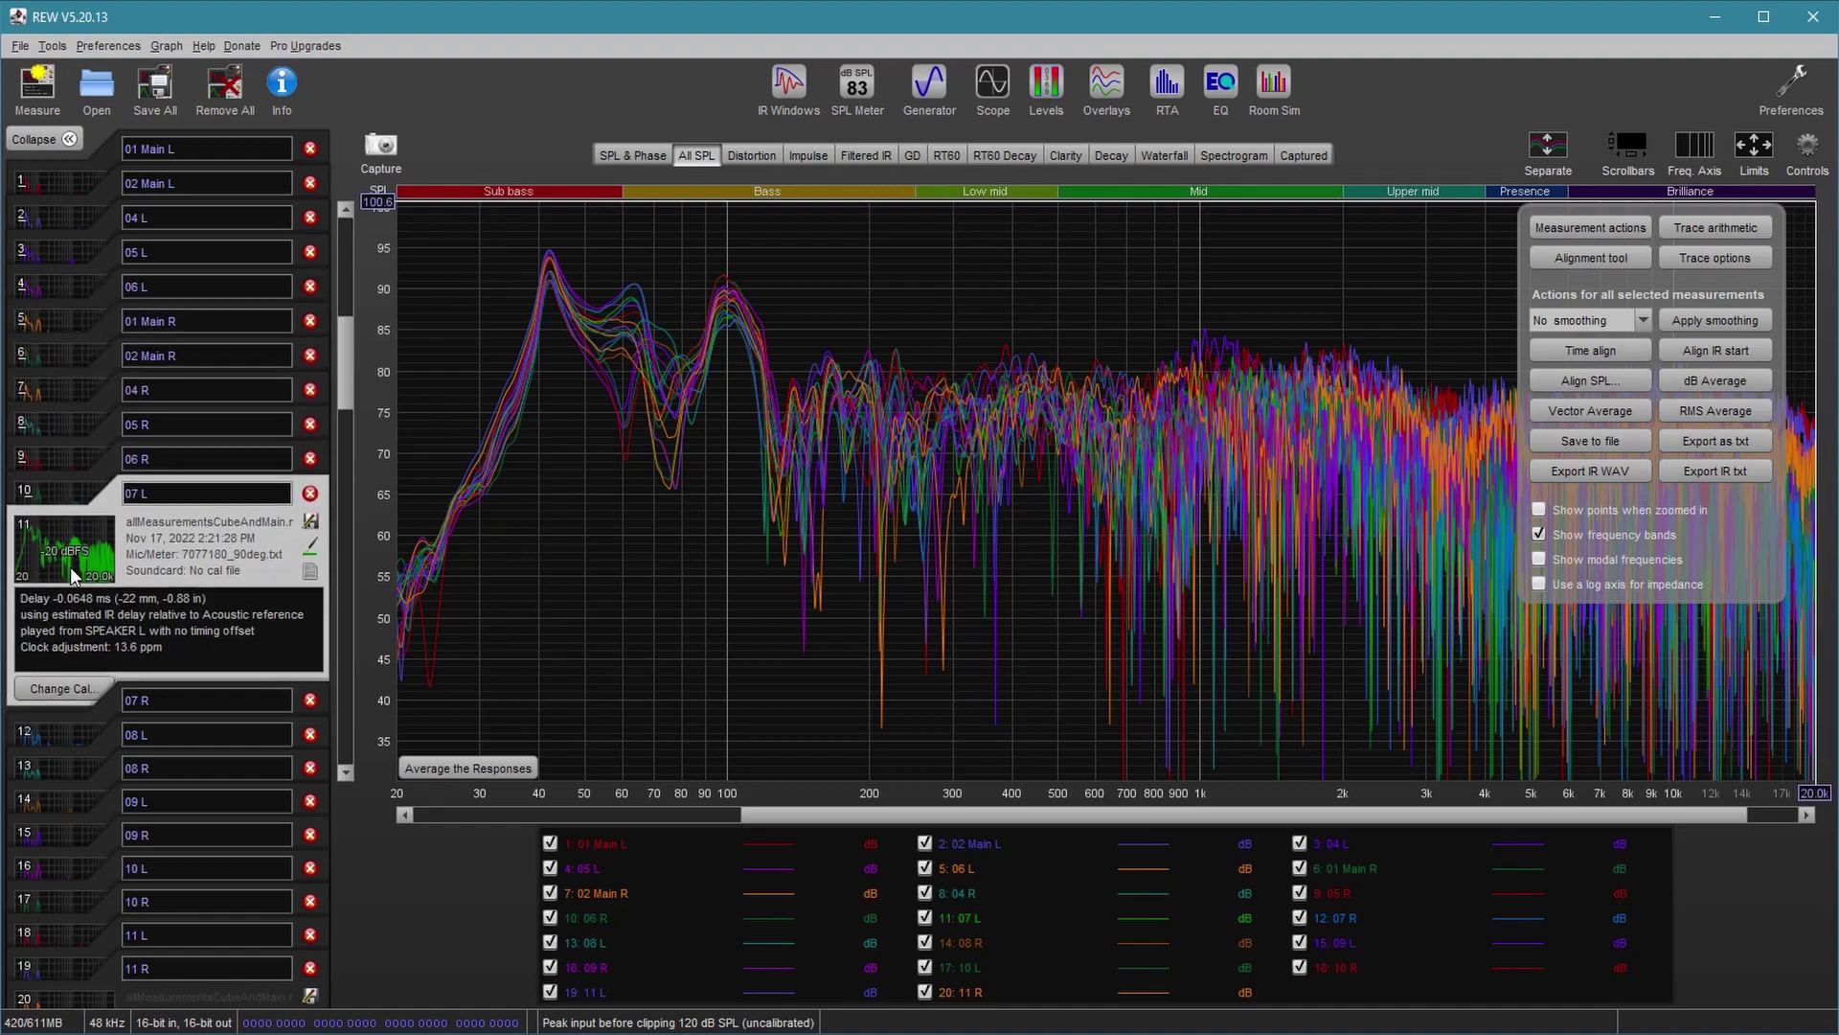
drag(71, 566, 100, 342)
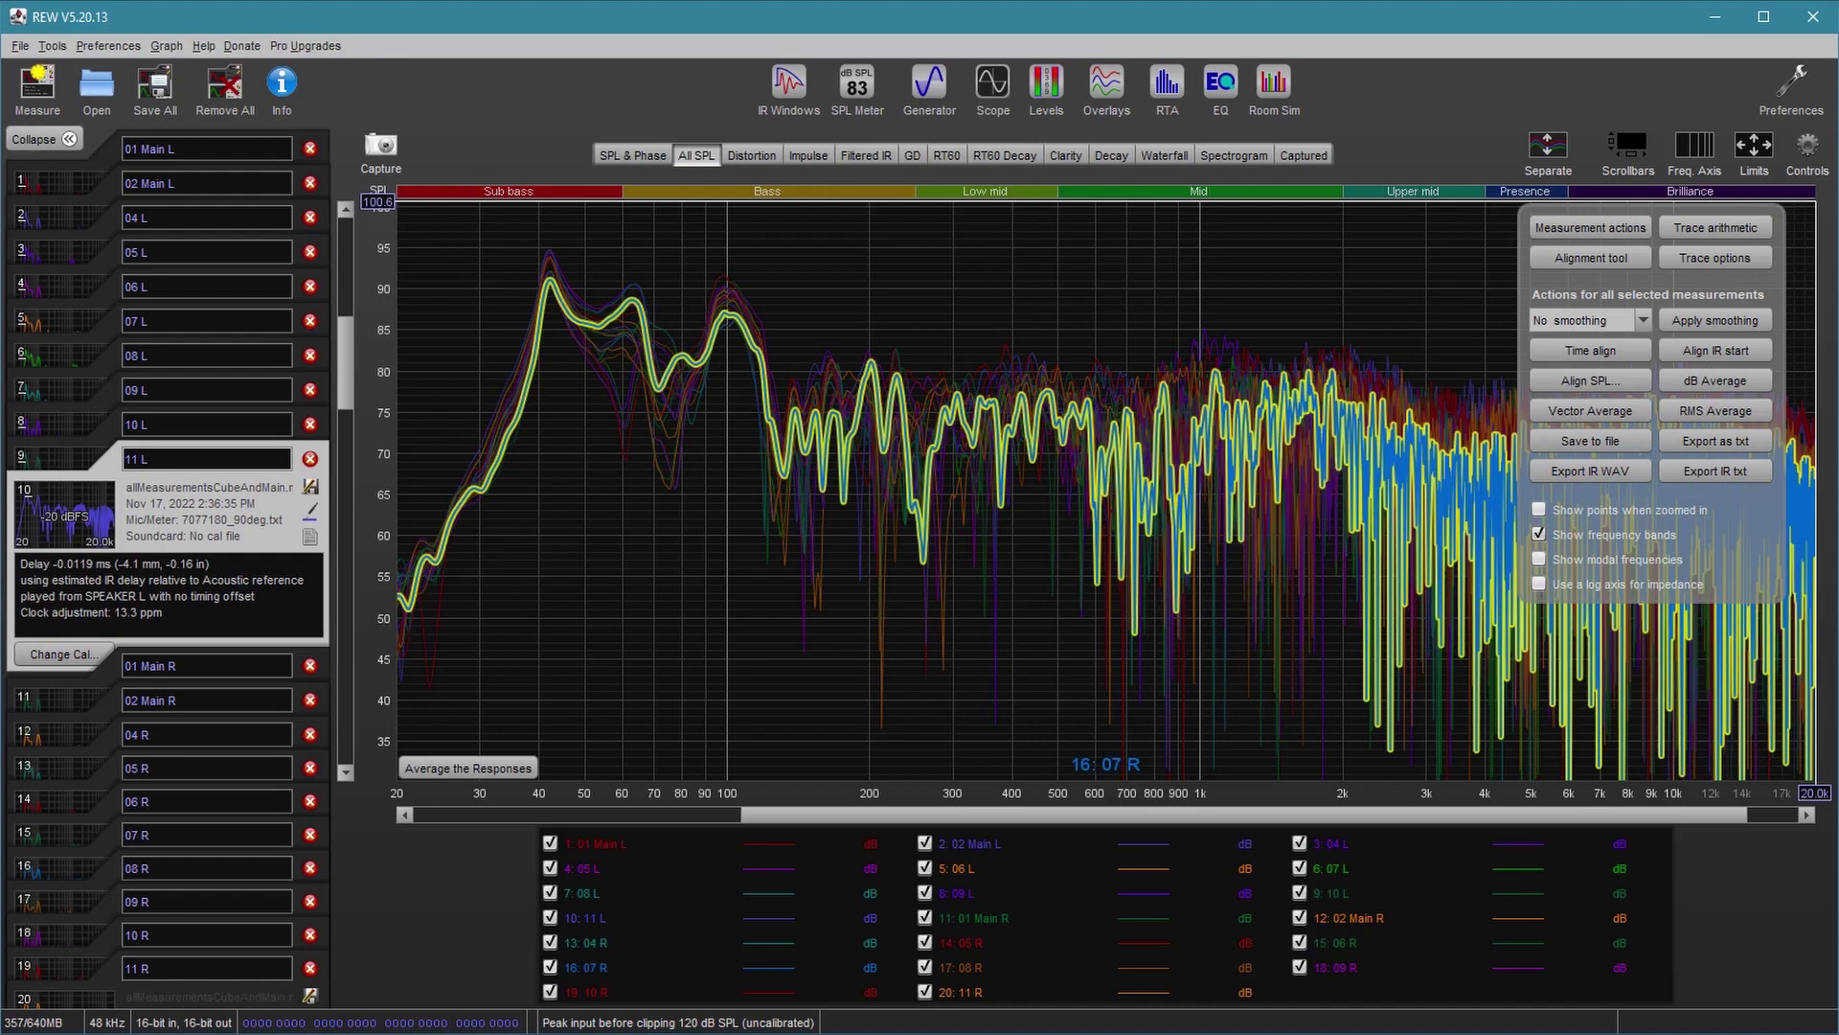
Deselect all right-channel traces, 01 Main R through 11 R, leaving only the left-channel traces selected.
click(924, 991)
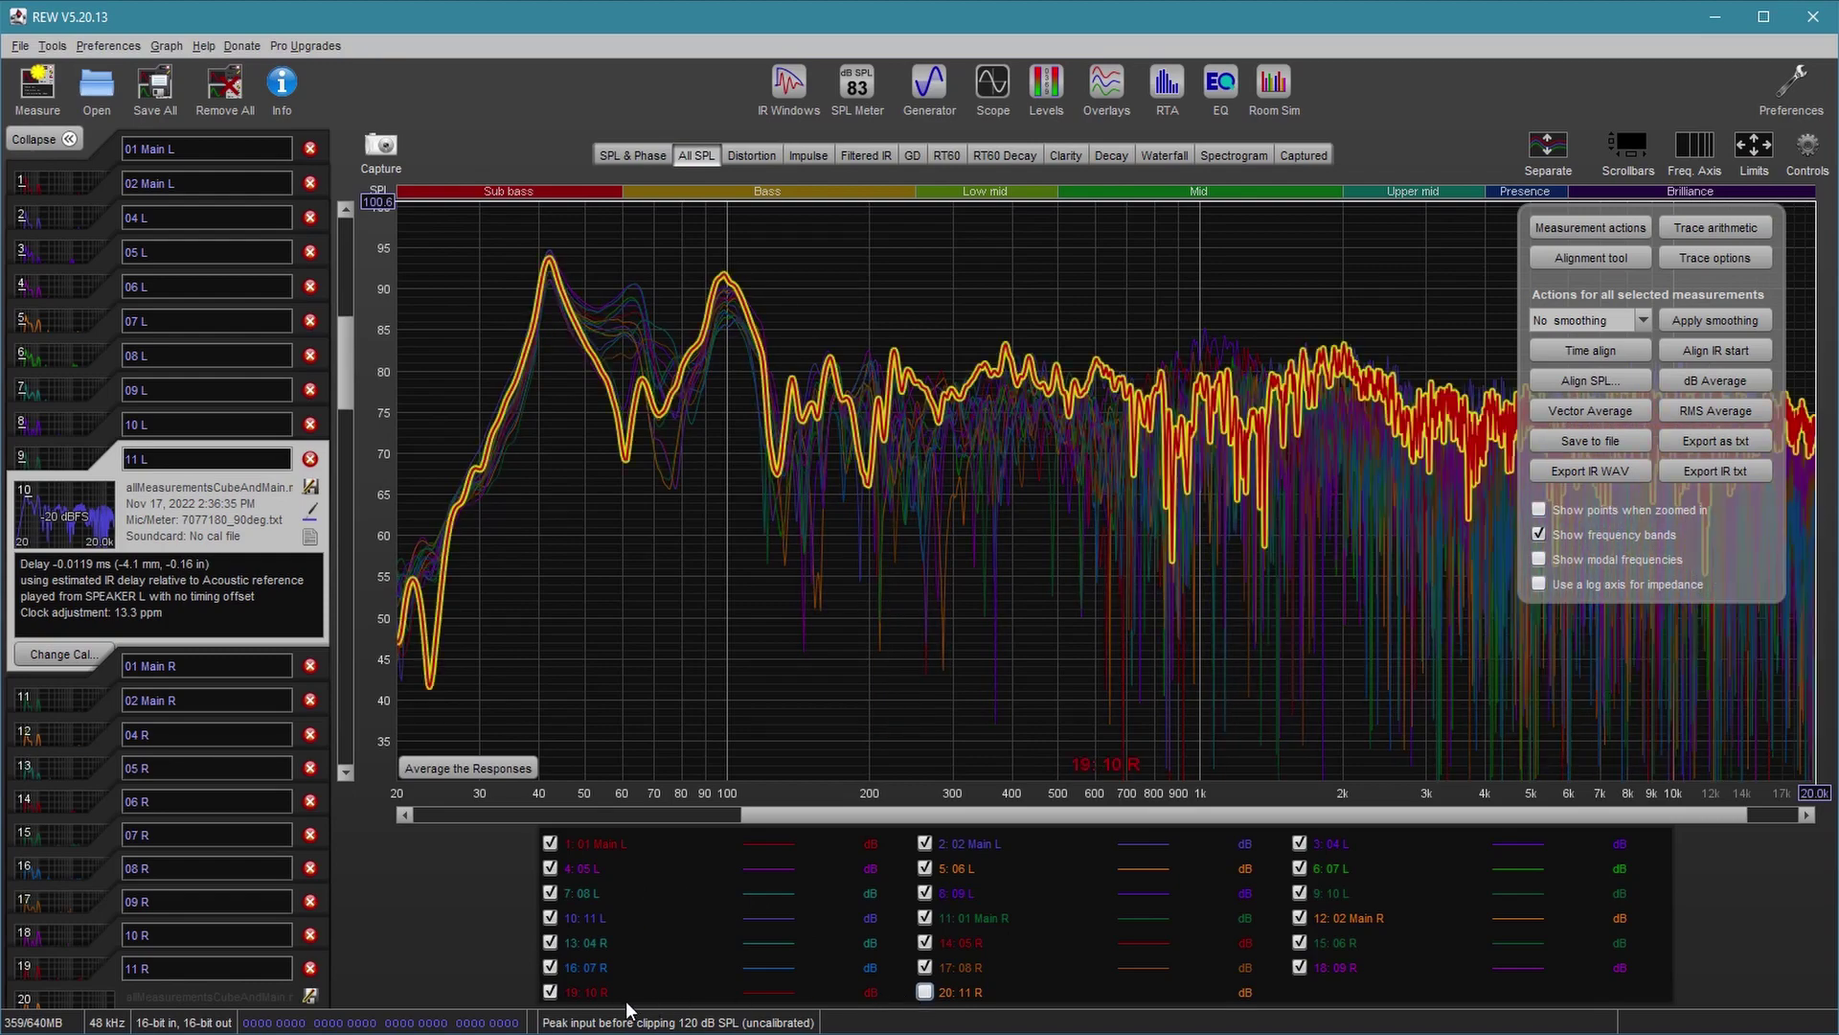
click(554, 991)
click(556, 965)
click(558, 941)
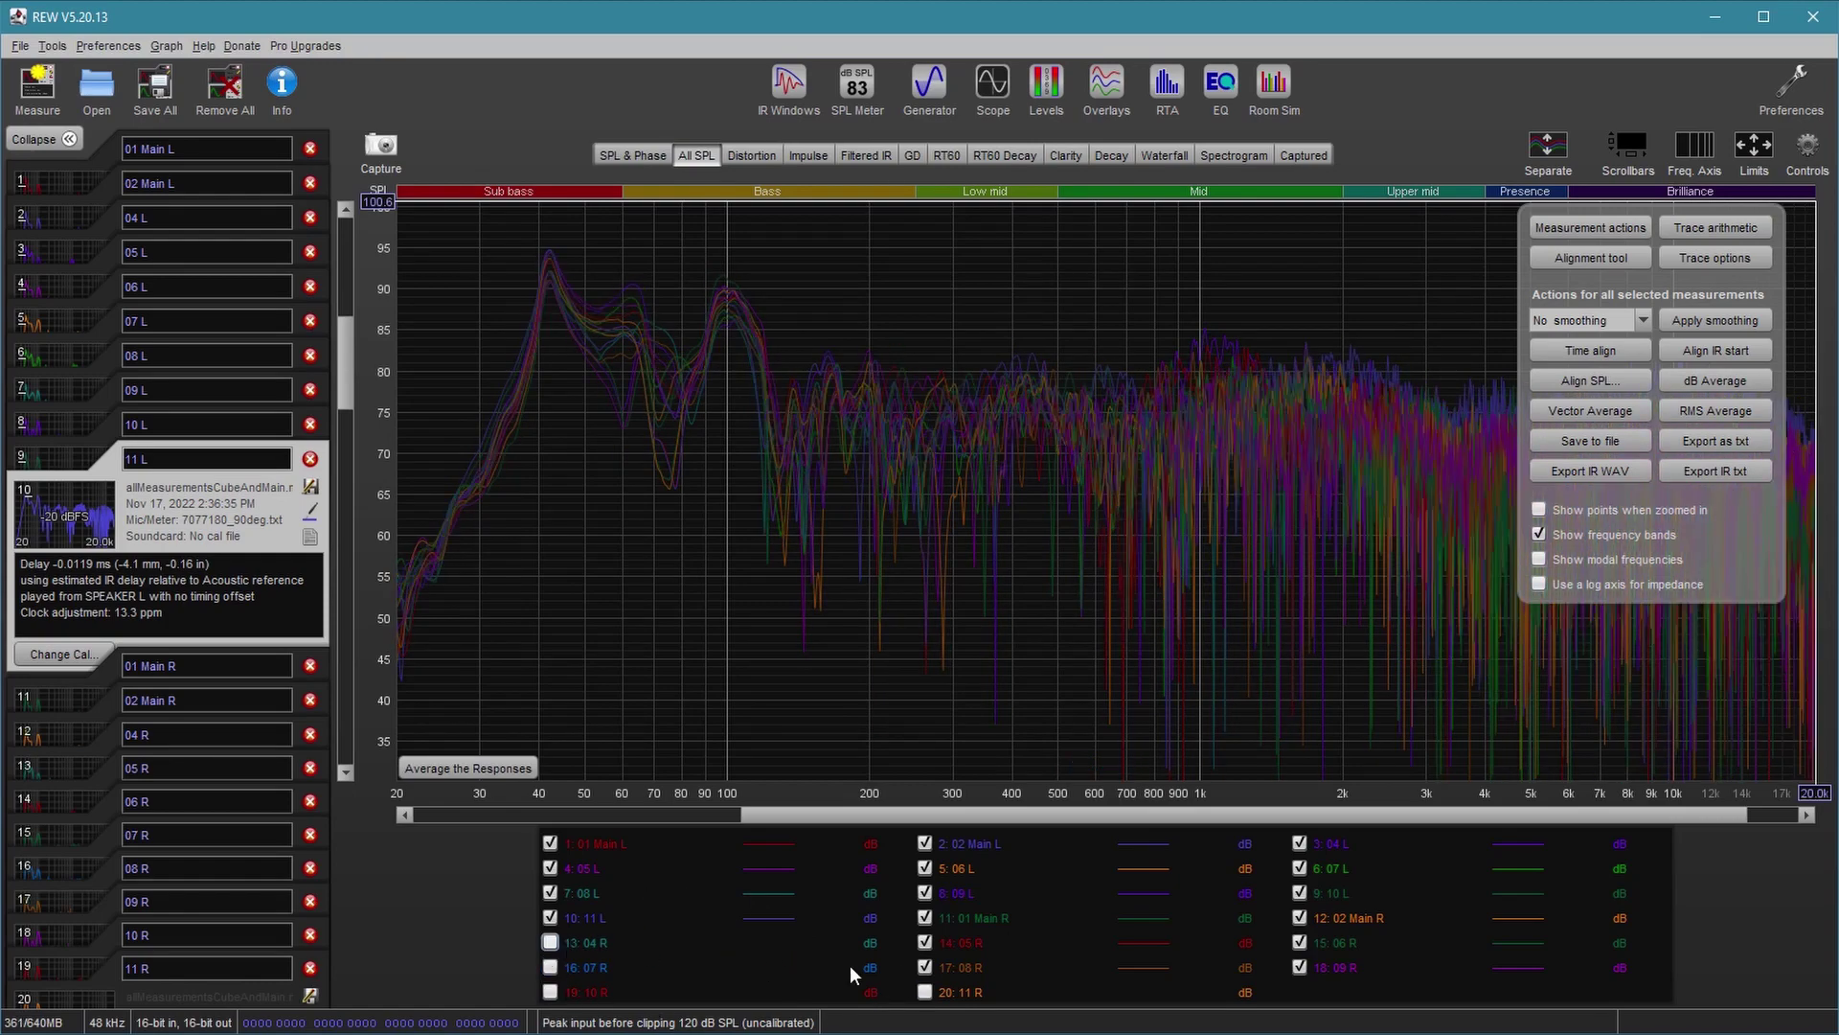
click(946, 965)
click(952, 941)
click(968, 918)
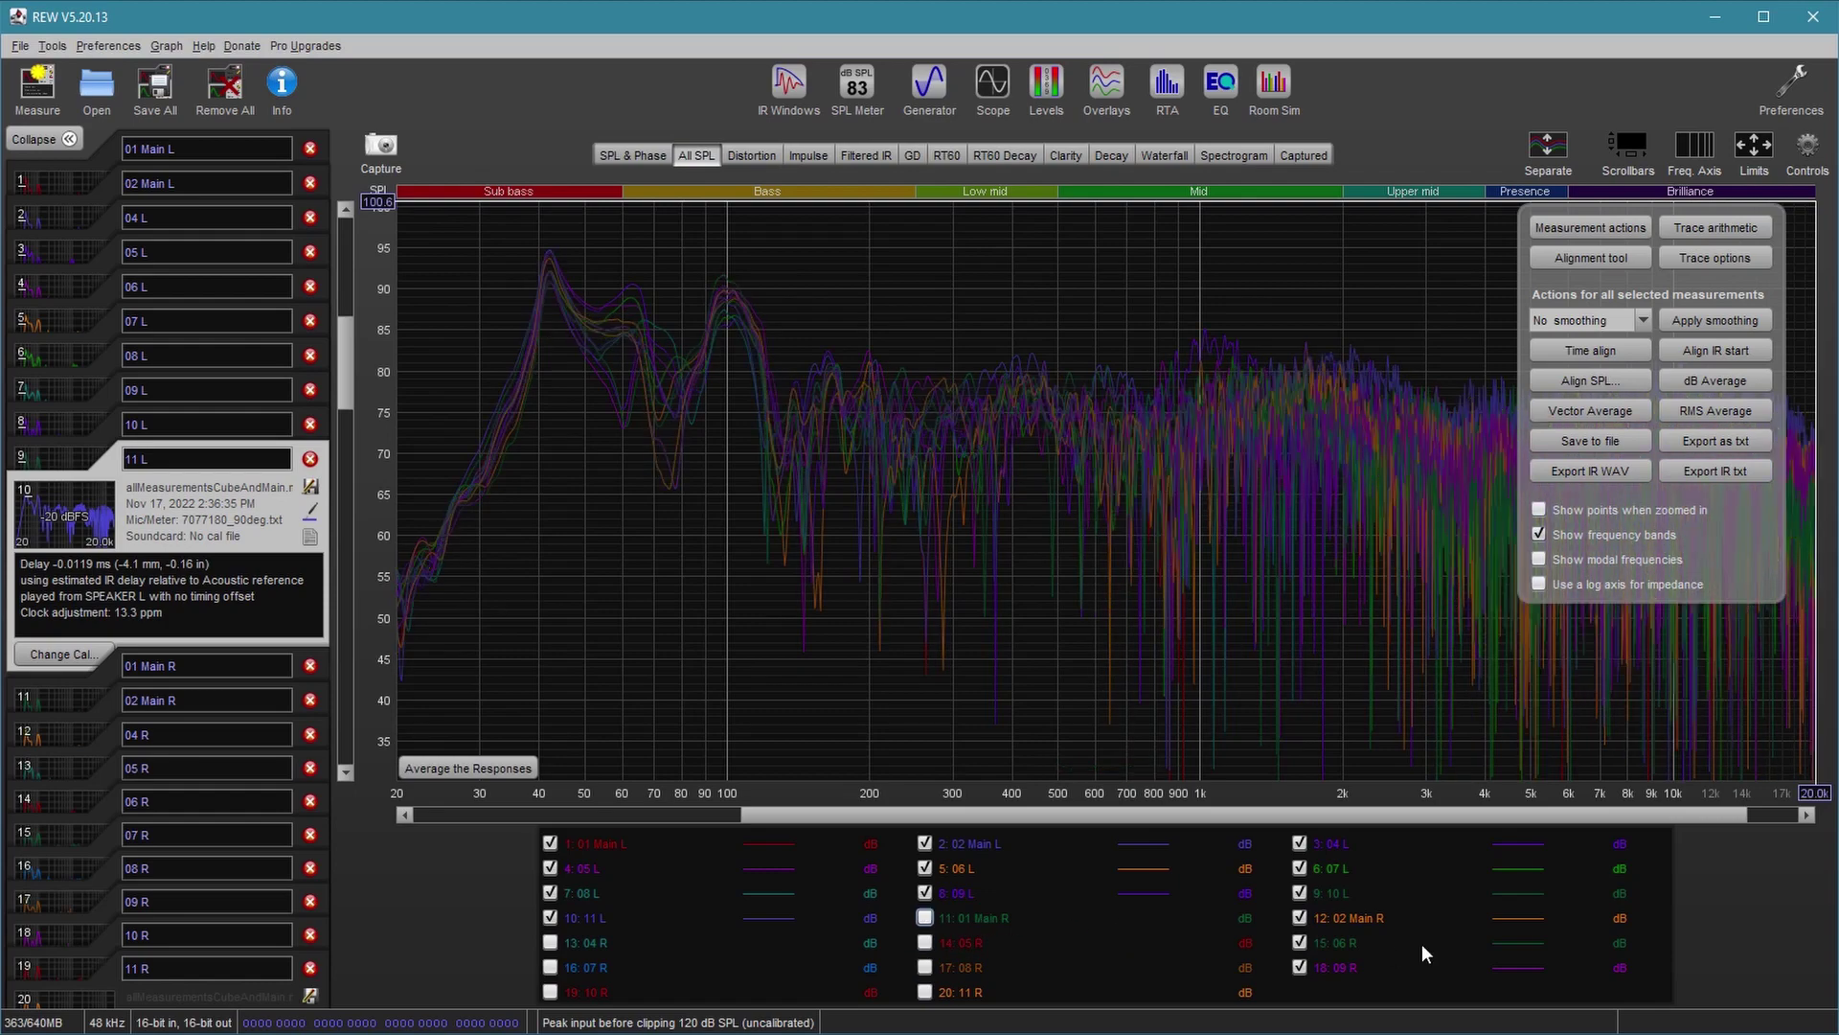
click(1359, 919)
click(1351, 941)
click(1341, 969)
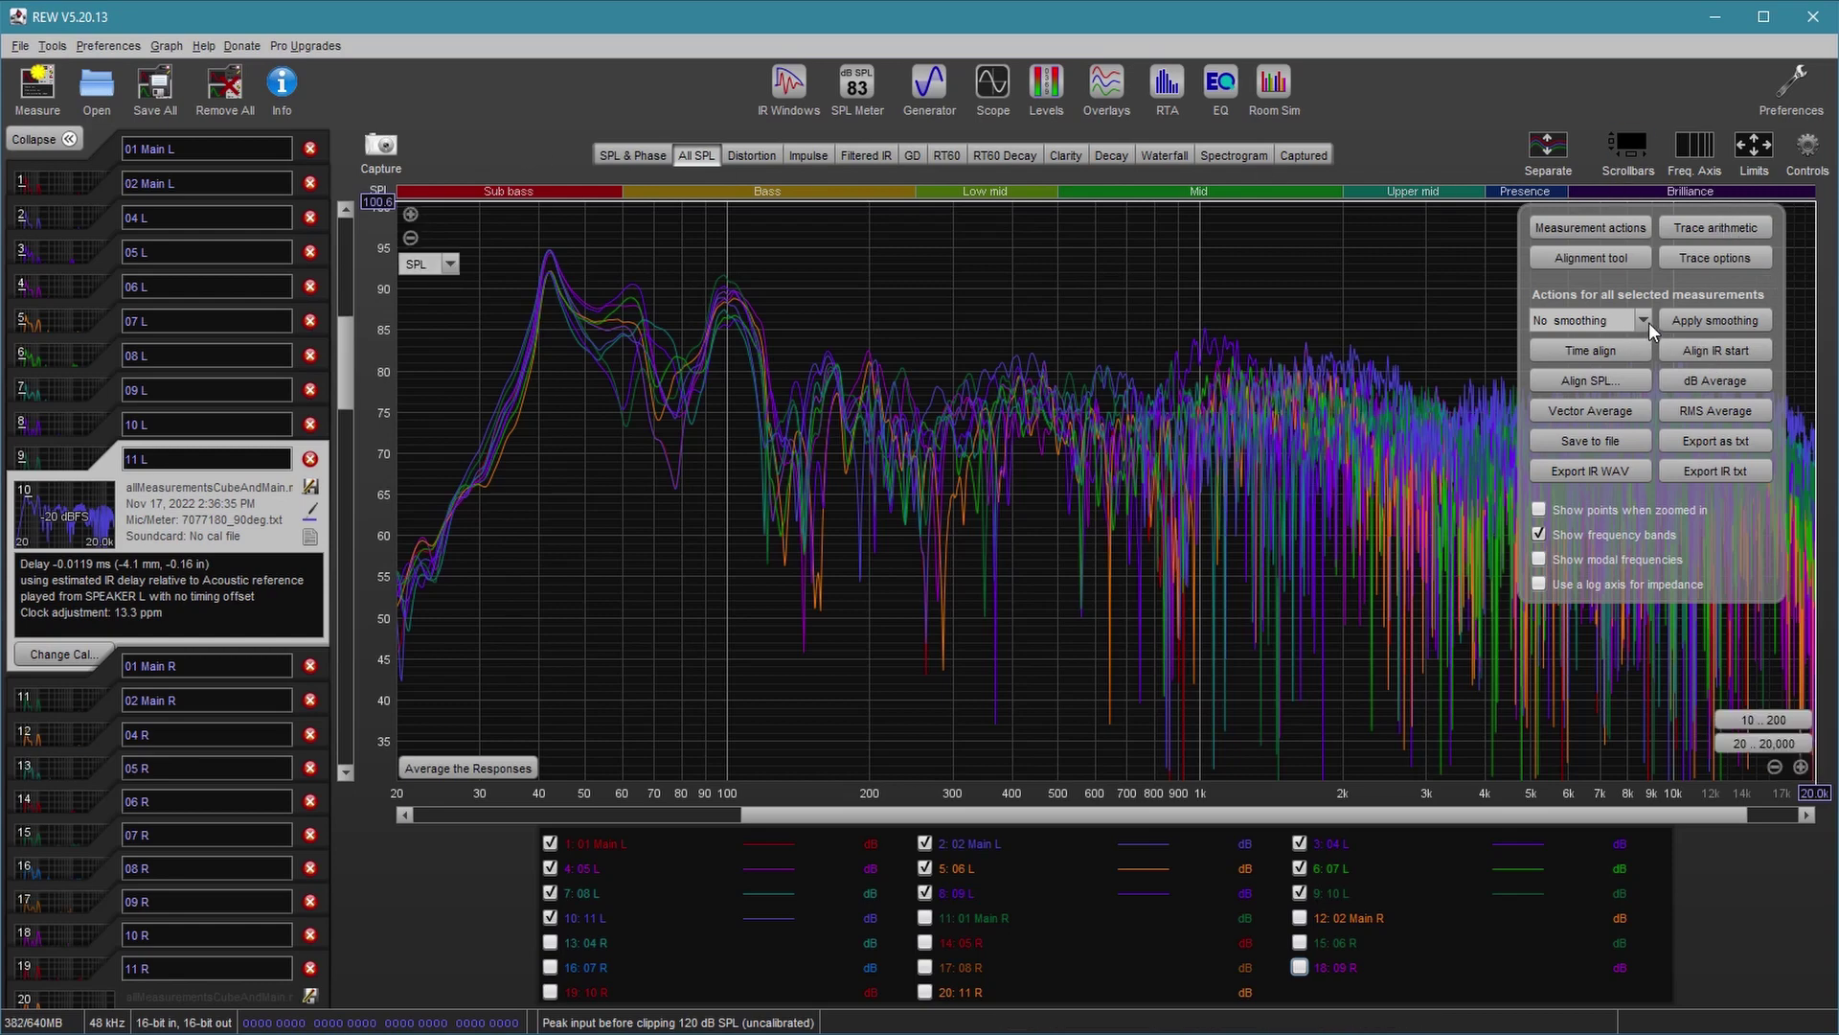
Apply Psychoacoustic smoothing to the selected left-channel measurements.
click(1646, 321)
click(1569, 436)
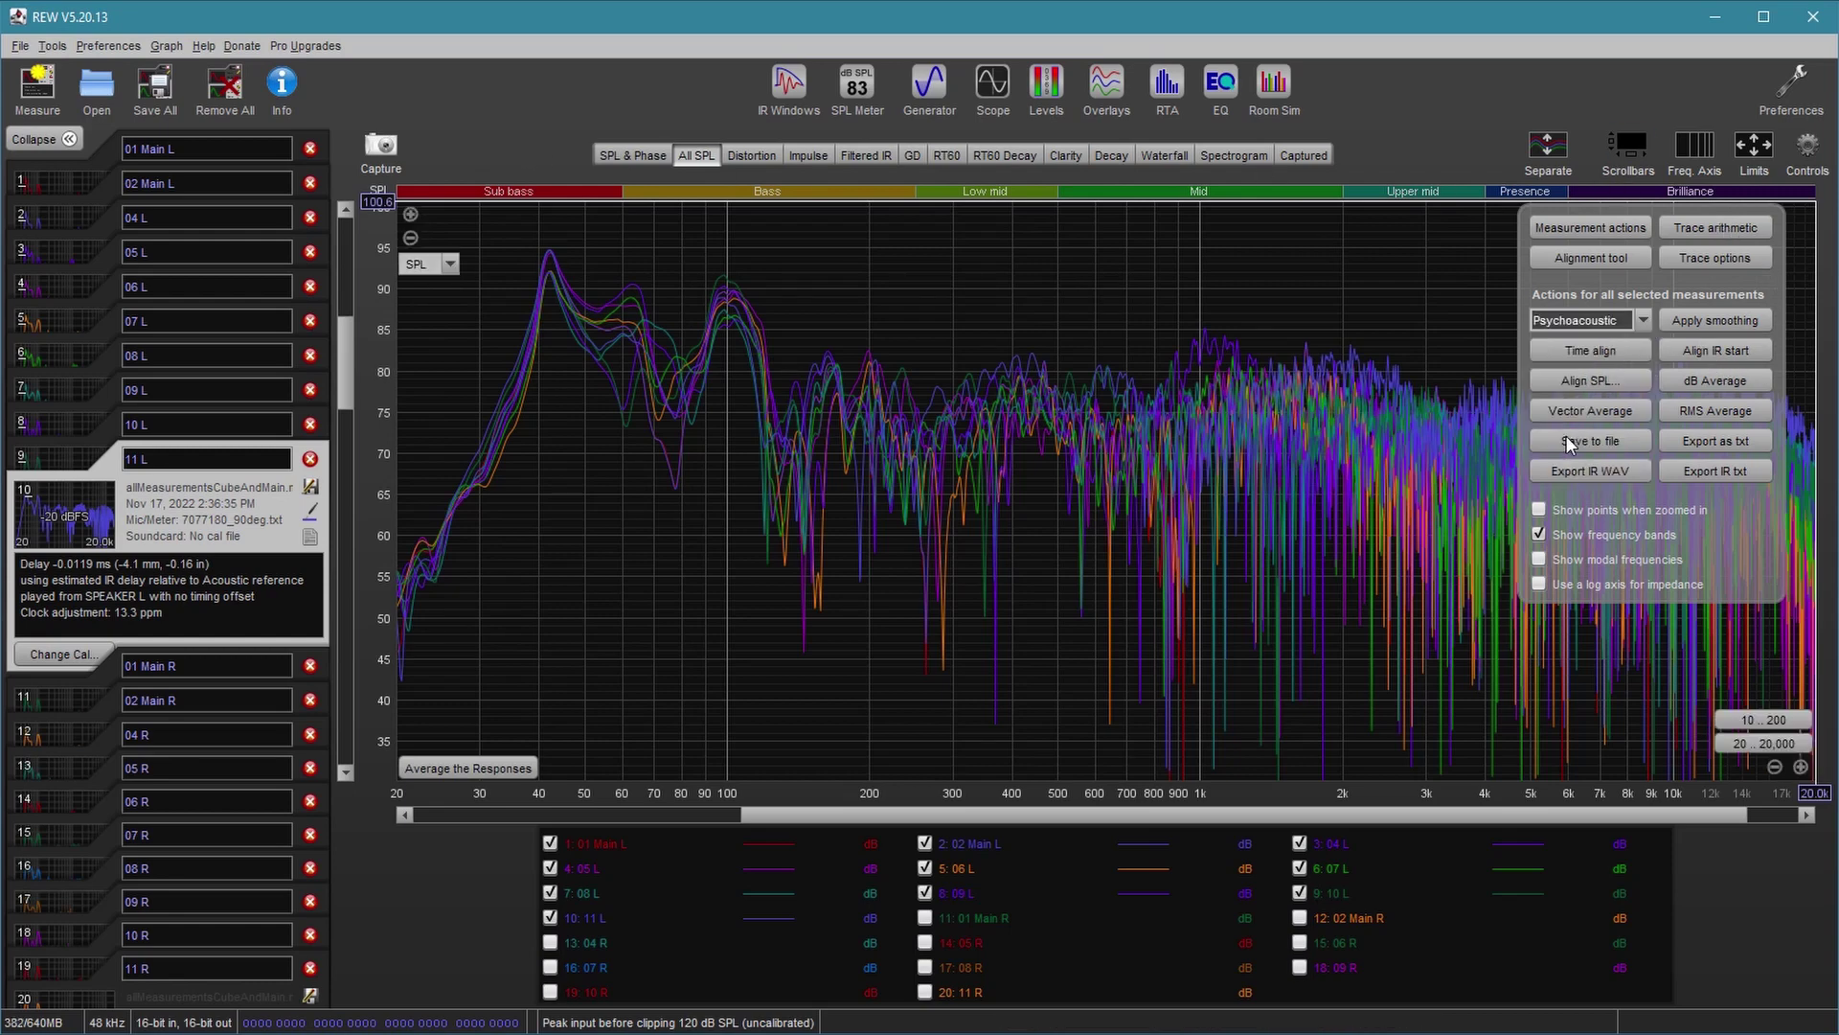
click(1732, 319)
click(1732, 320)
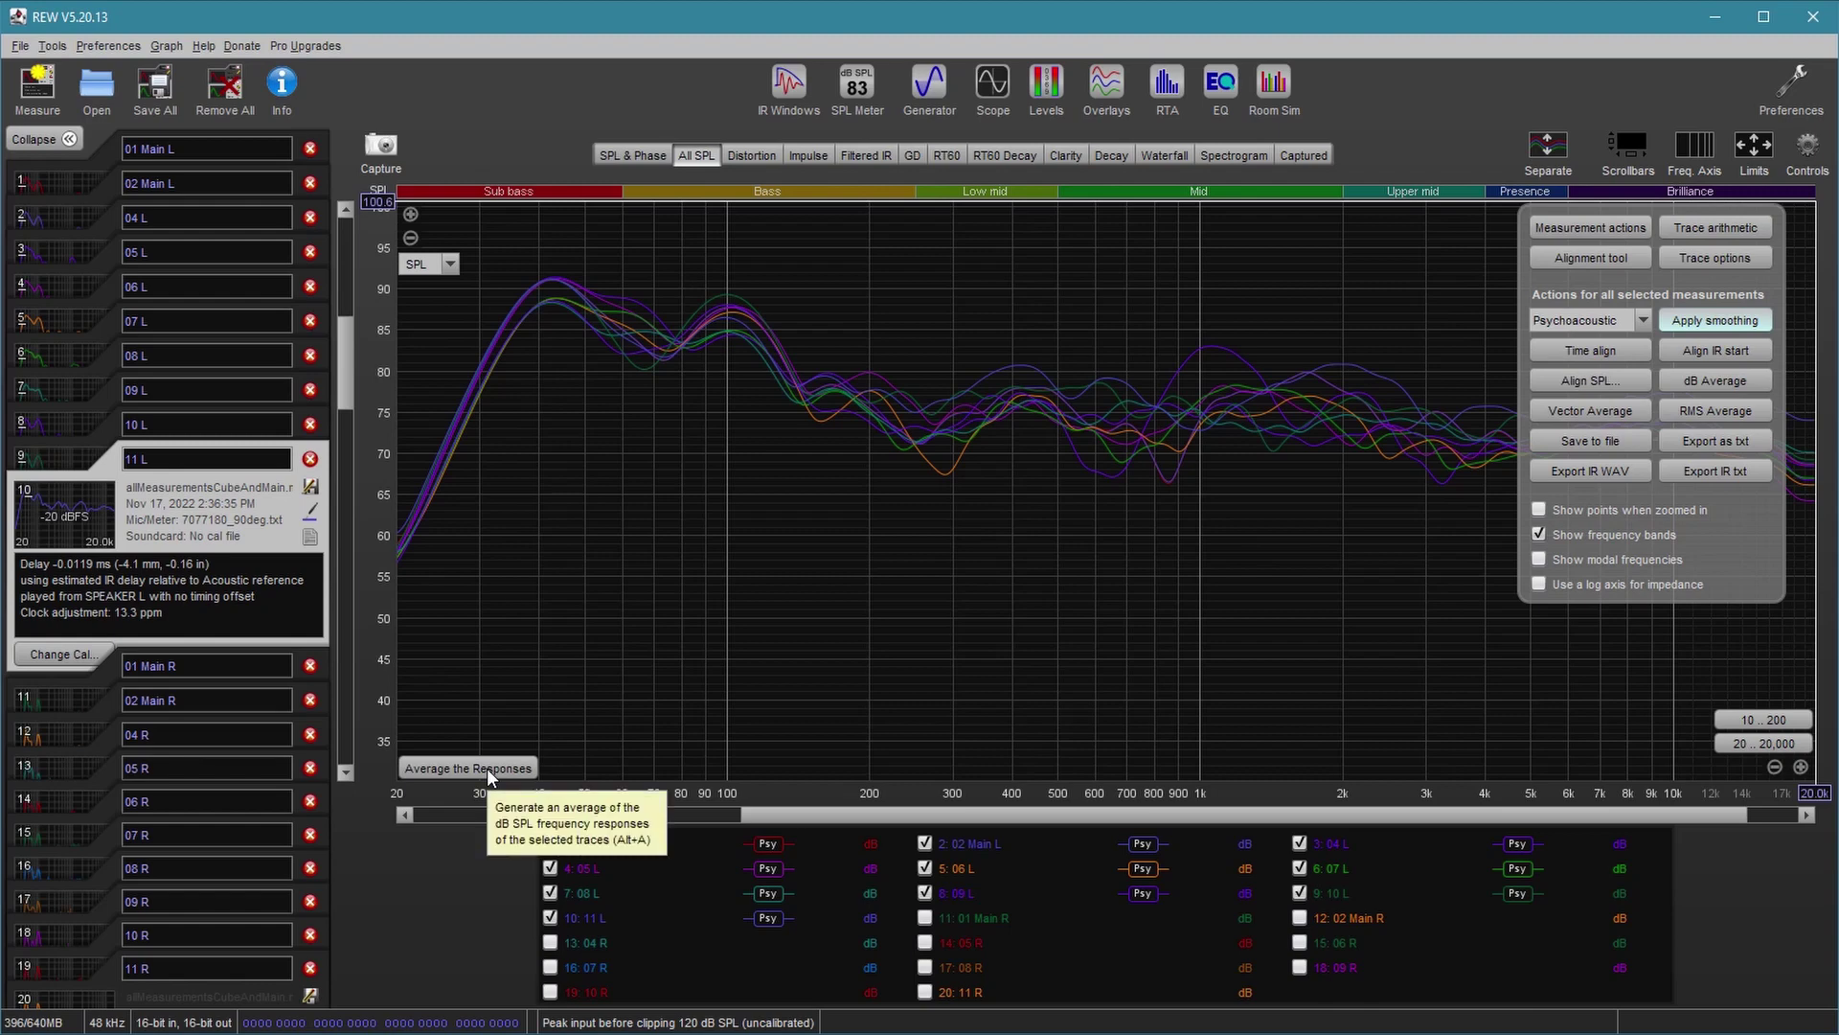
Create an RMS average of the selected left-channel measurements and rename it as RMS Average Left.
click(1716, 414)
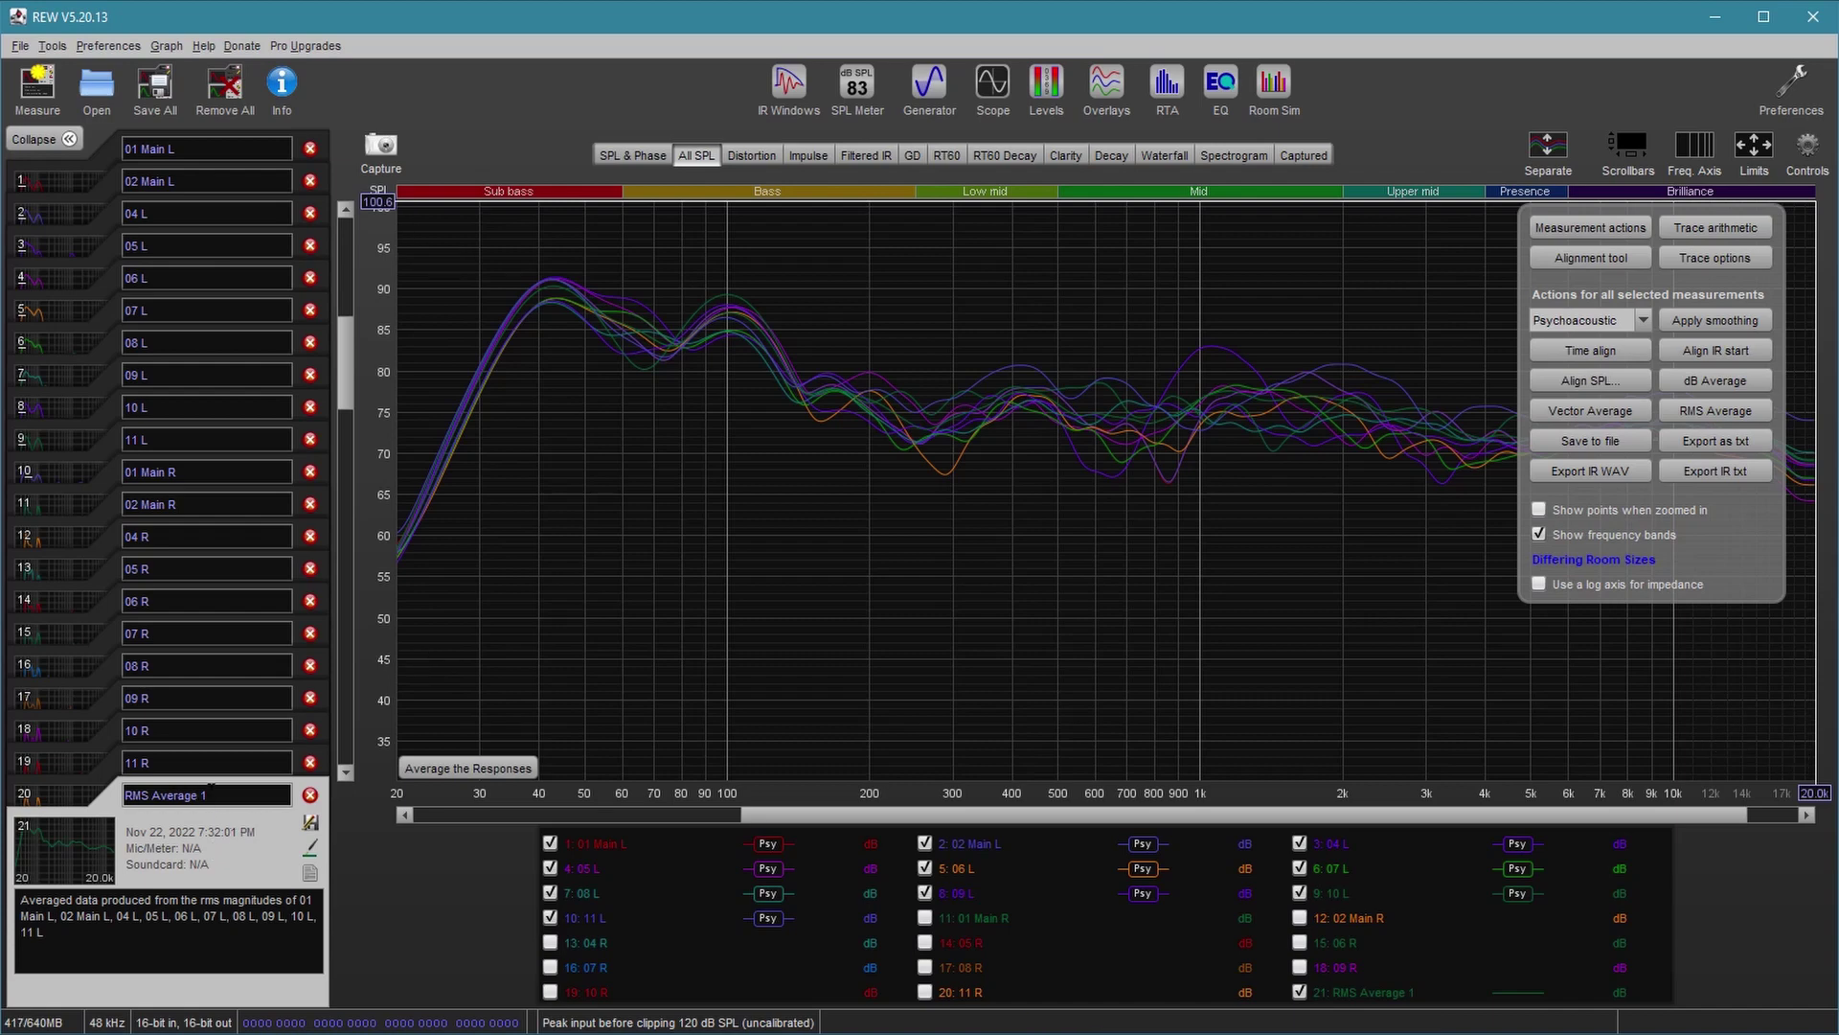
click(210, 794)
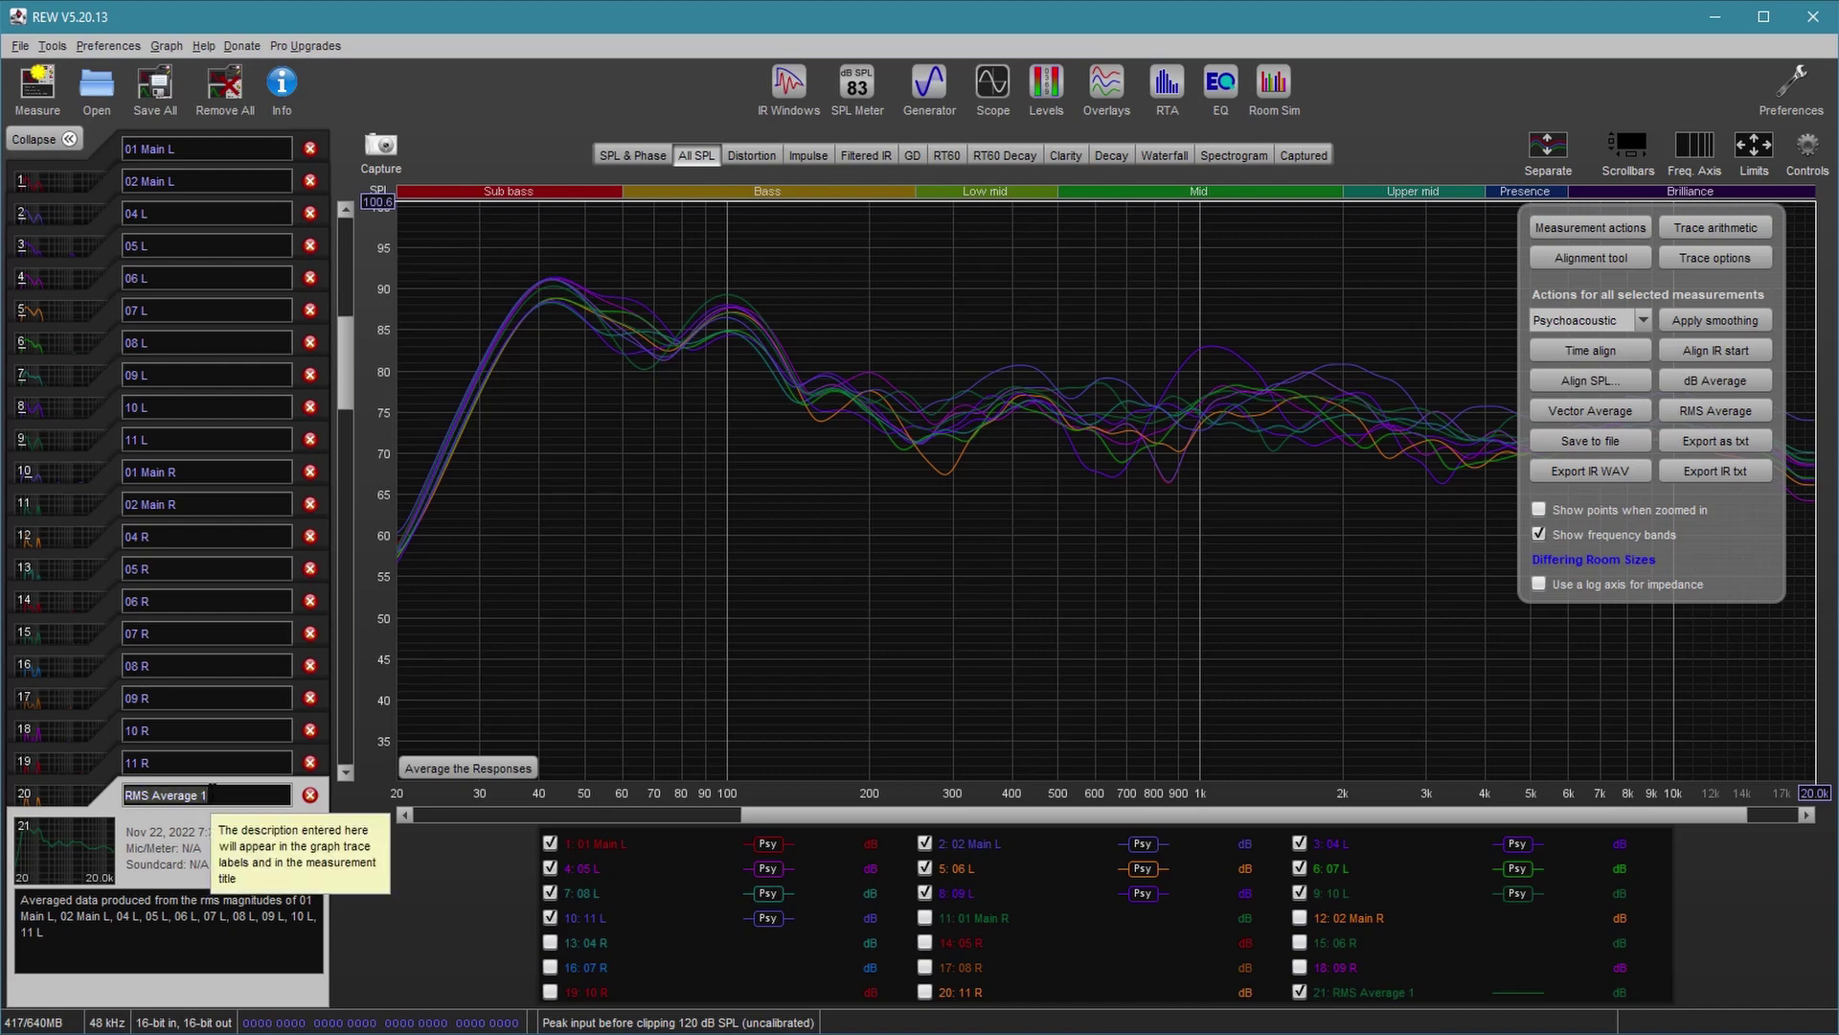
click(211, 794)
key(BackSpace)
text(Left)
key(Return)
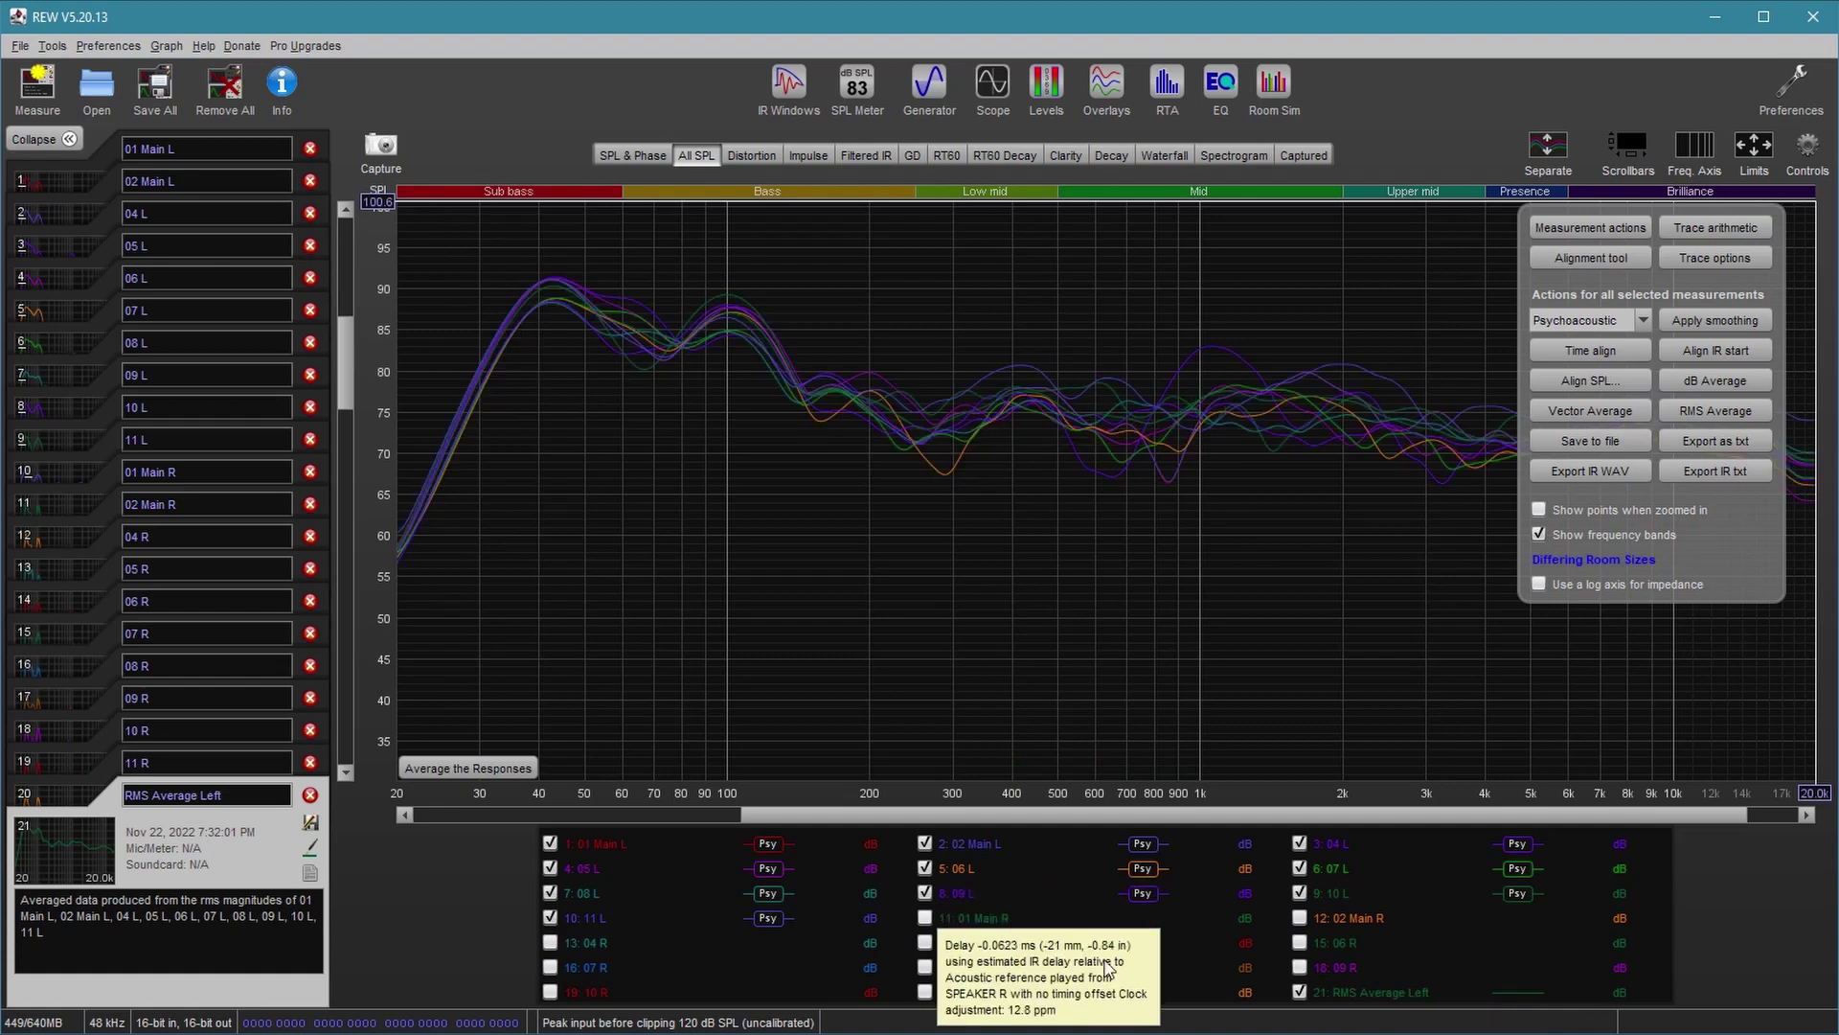
Toggle the trace selection to the right-channel measurements and apply Psychoacoustic smoothing to them.
right_click(1334, 917)
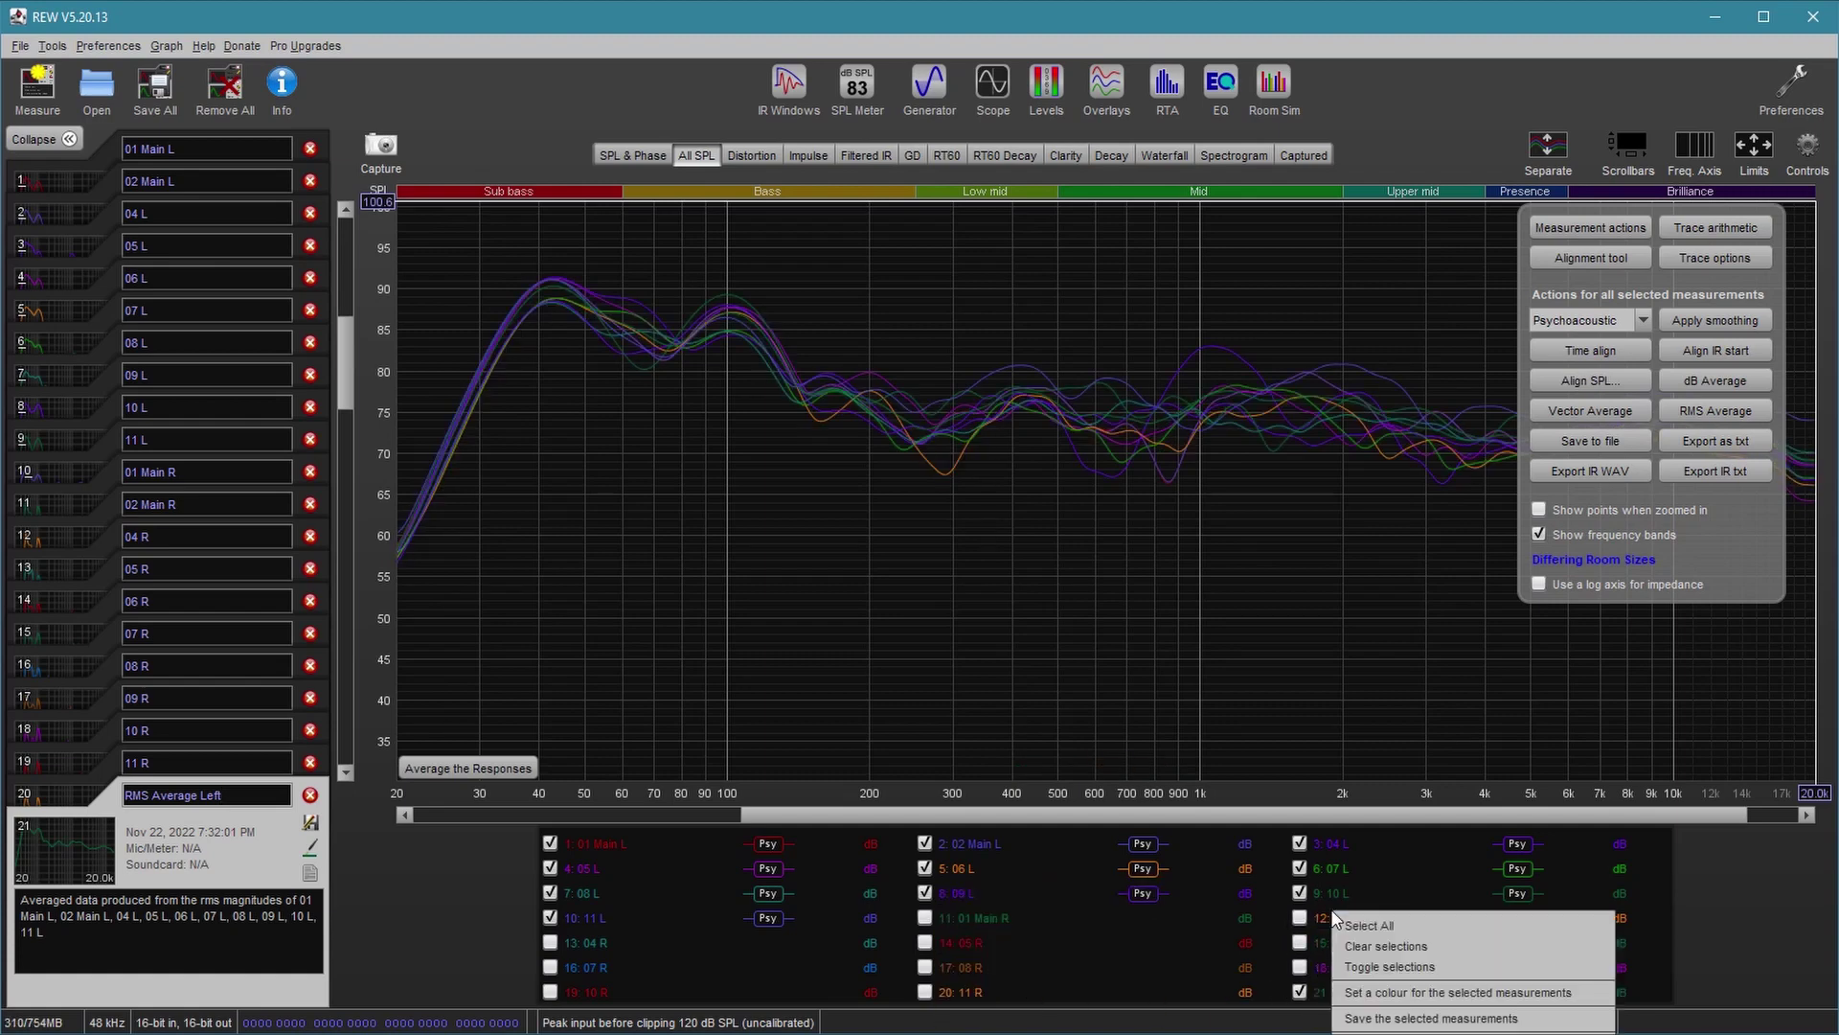
click(1399, 968)
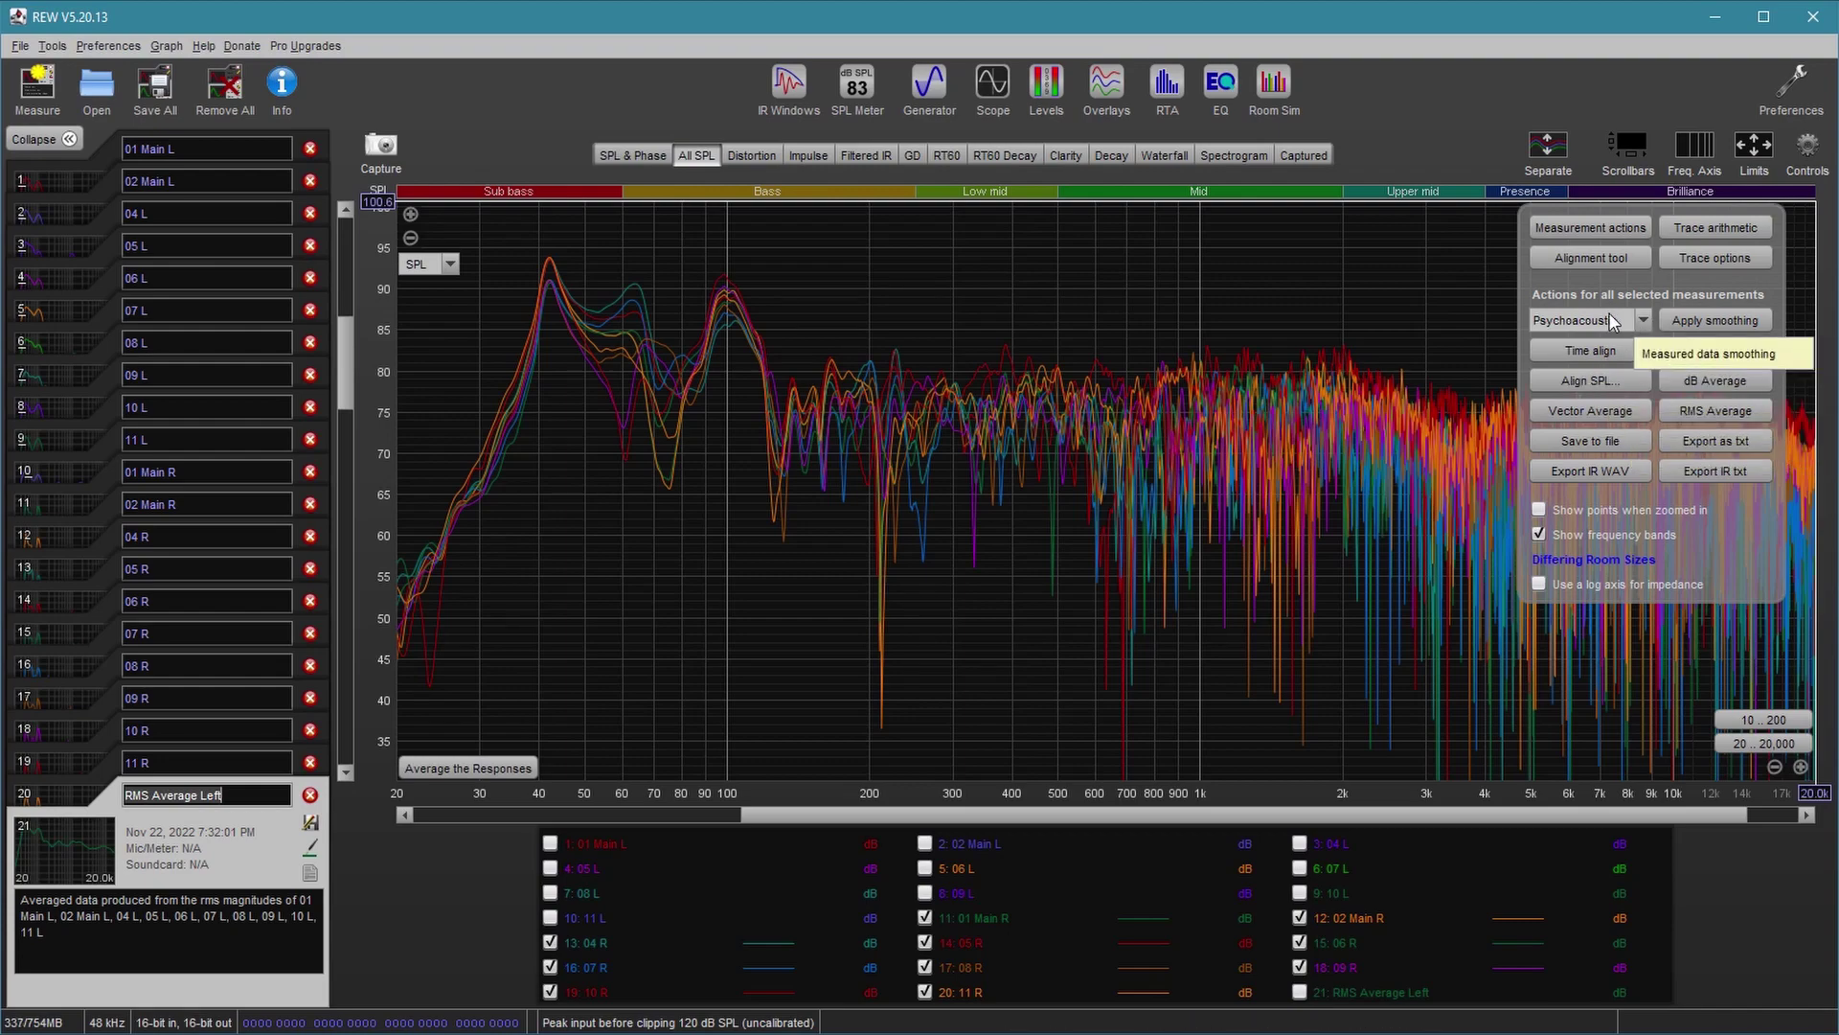
click(1705, 322)
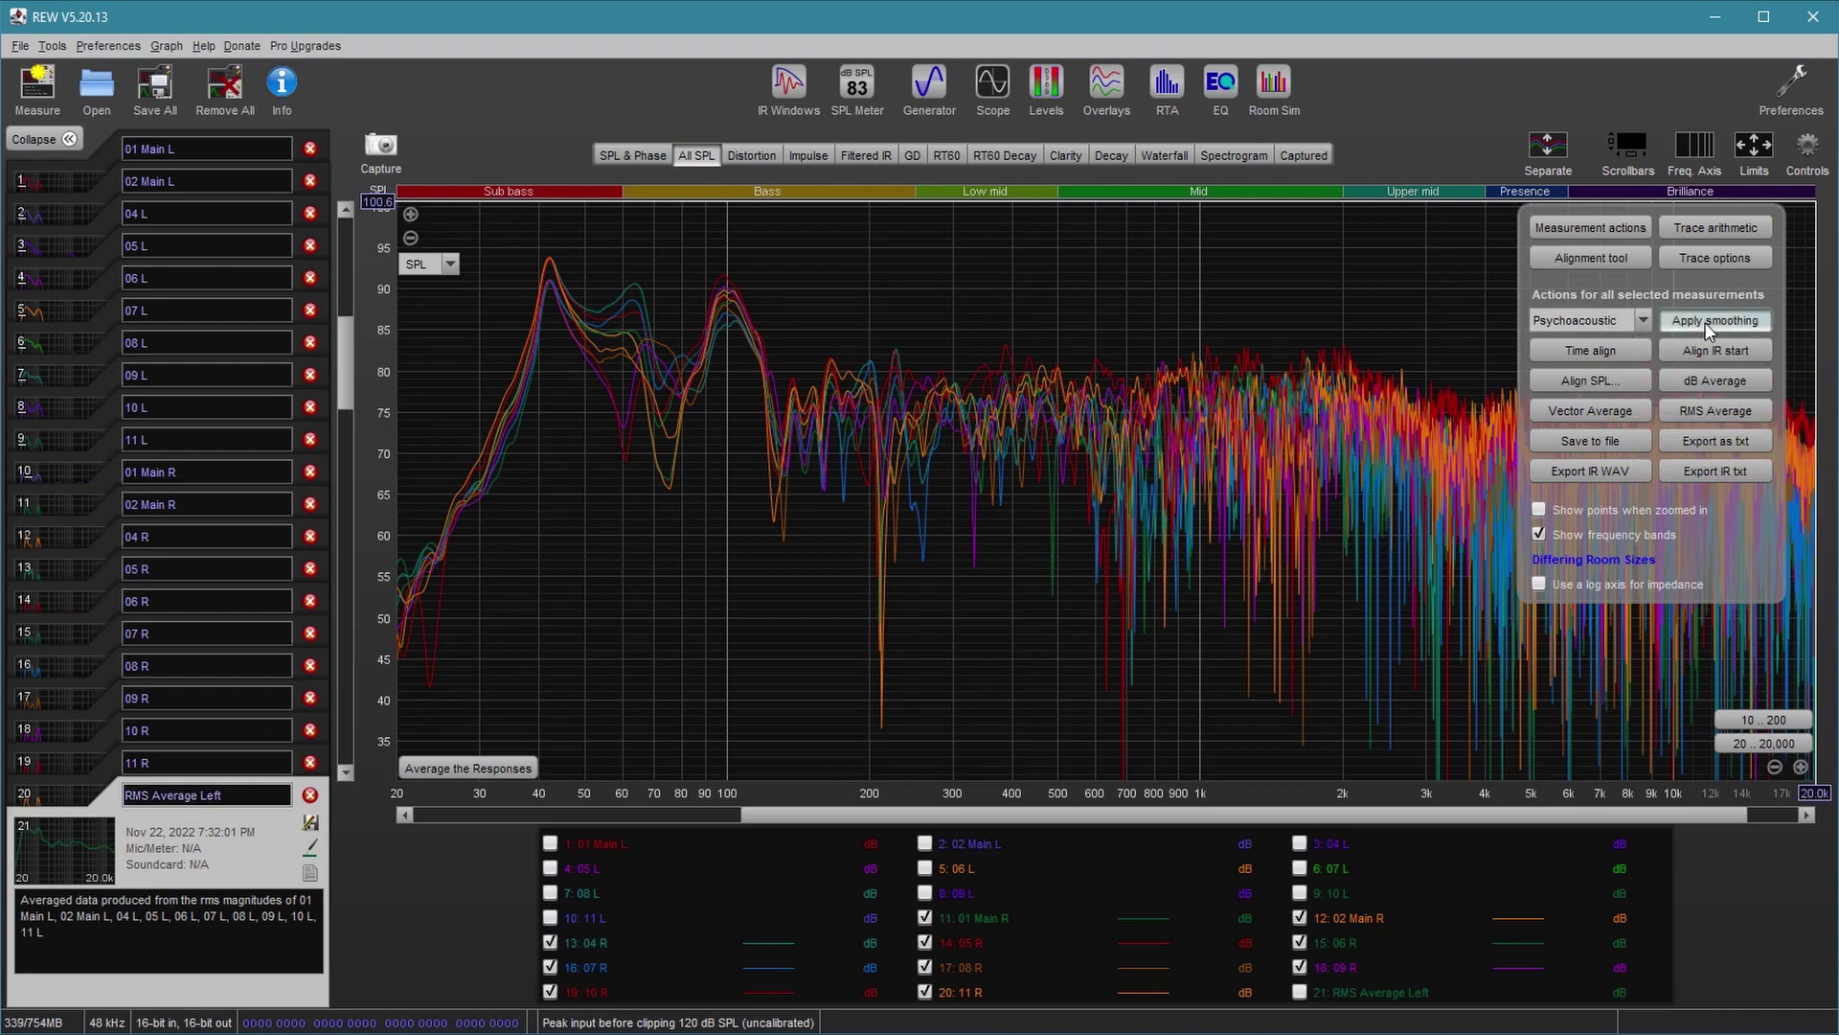
Create an RMS average of the selected right-channel measurements and rename it as RMS Average Right.
click(1713, 408)
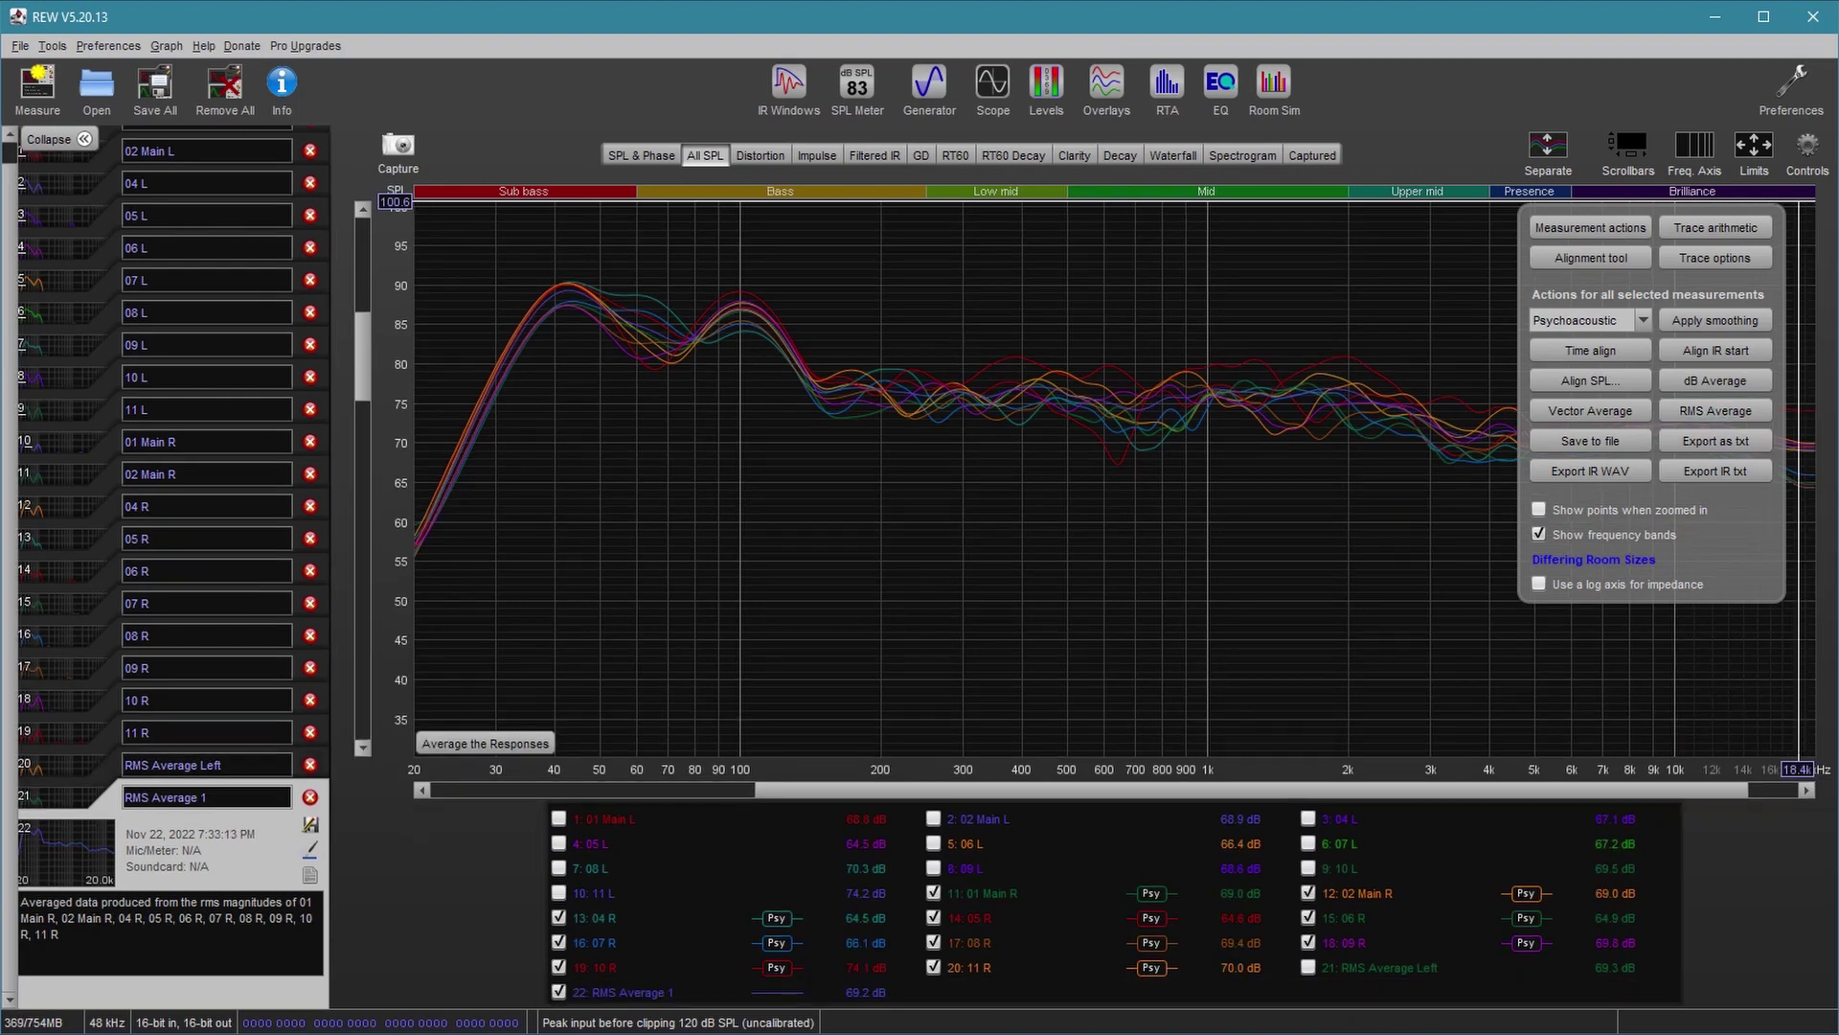
double_click(204, 797)
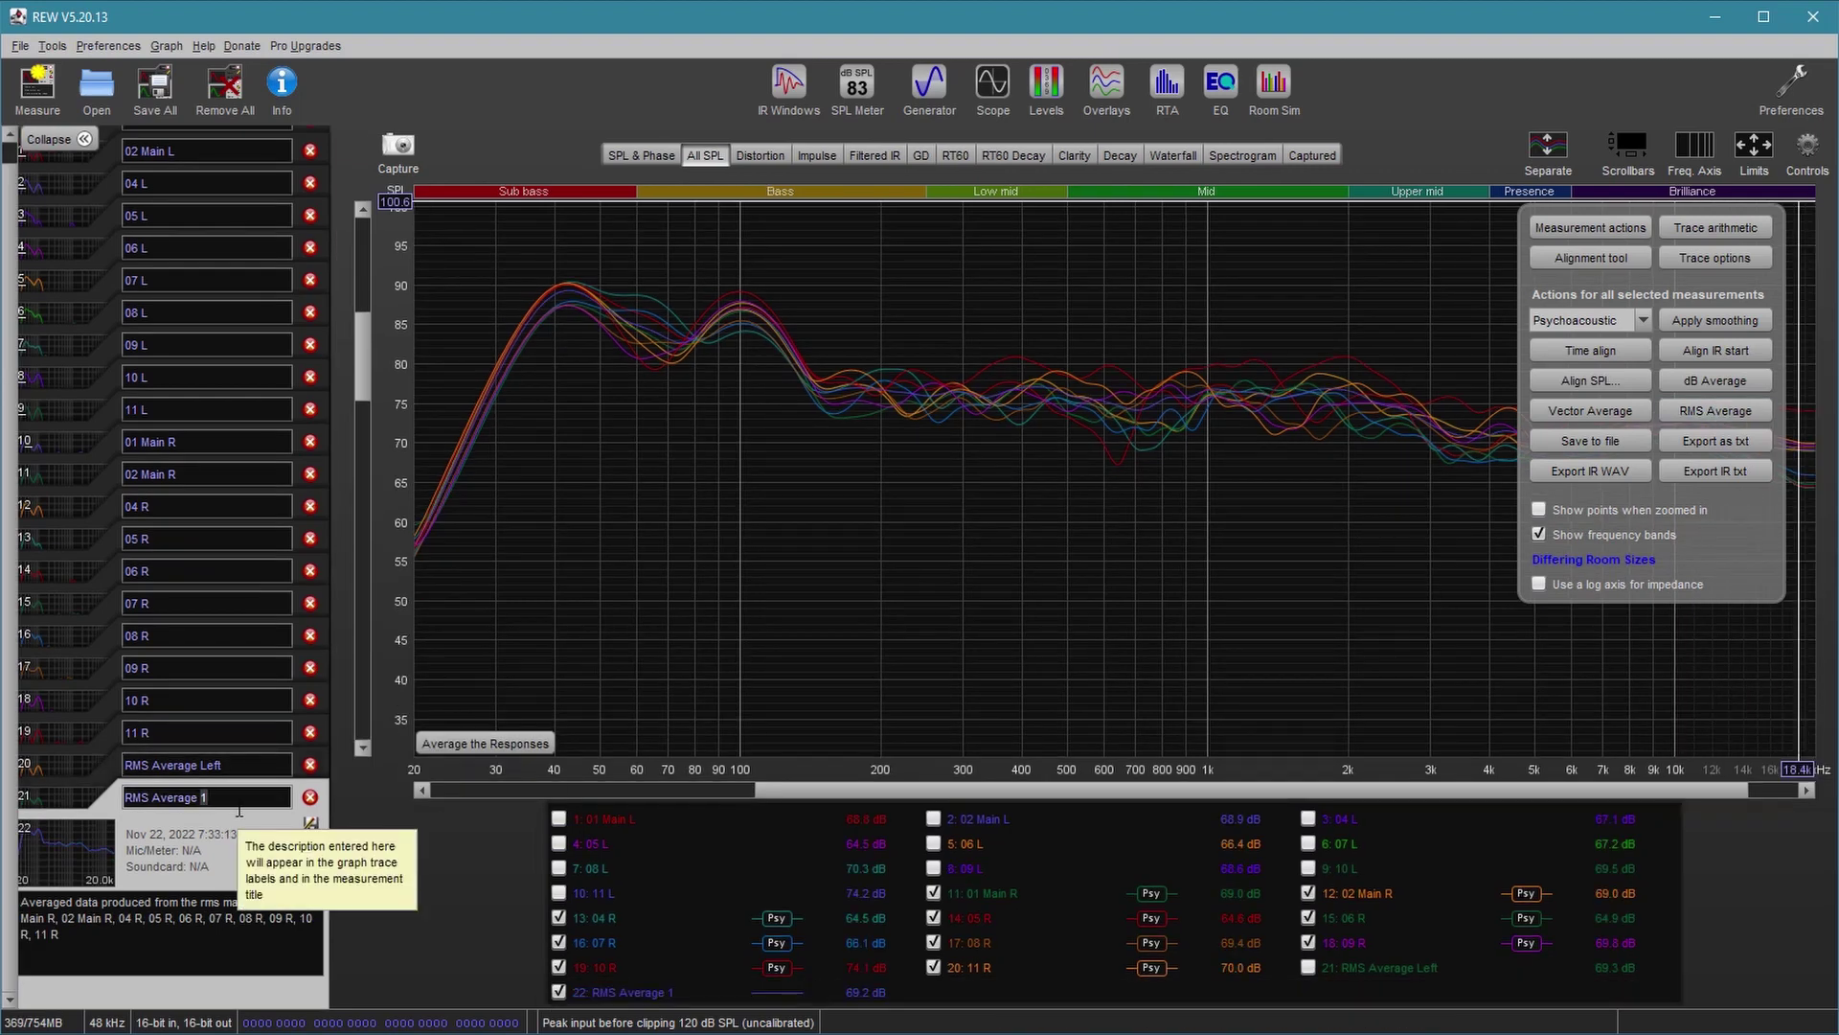
key(BackSpace)
text(Right)
key(Return)
Clear all trace selections, display only RMS Average Right and RMS Average Left, and close the graph controls.
right_click(1032, 897)
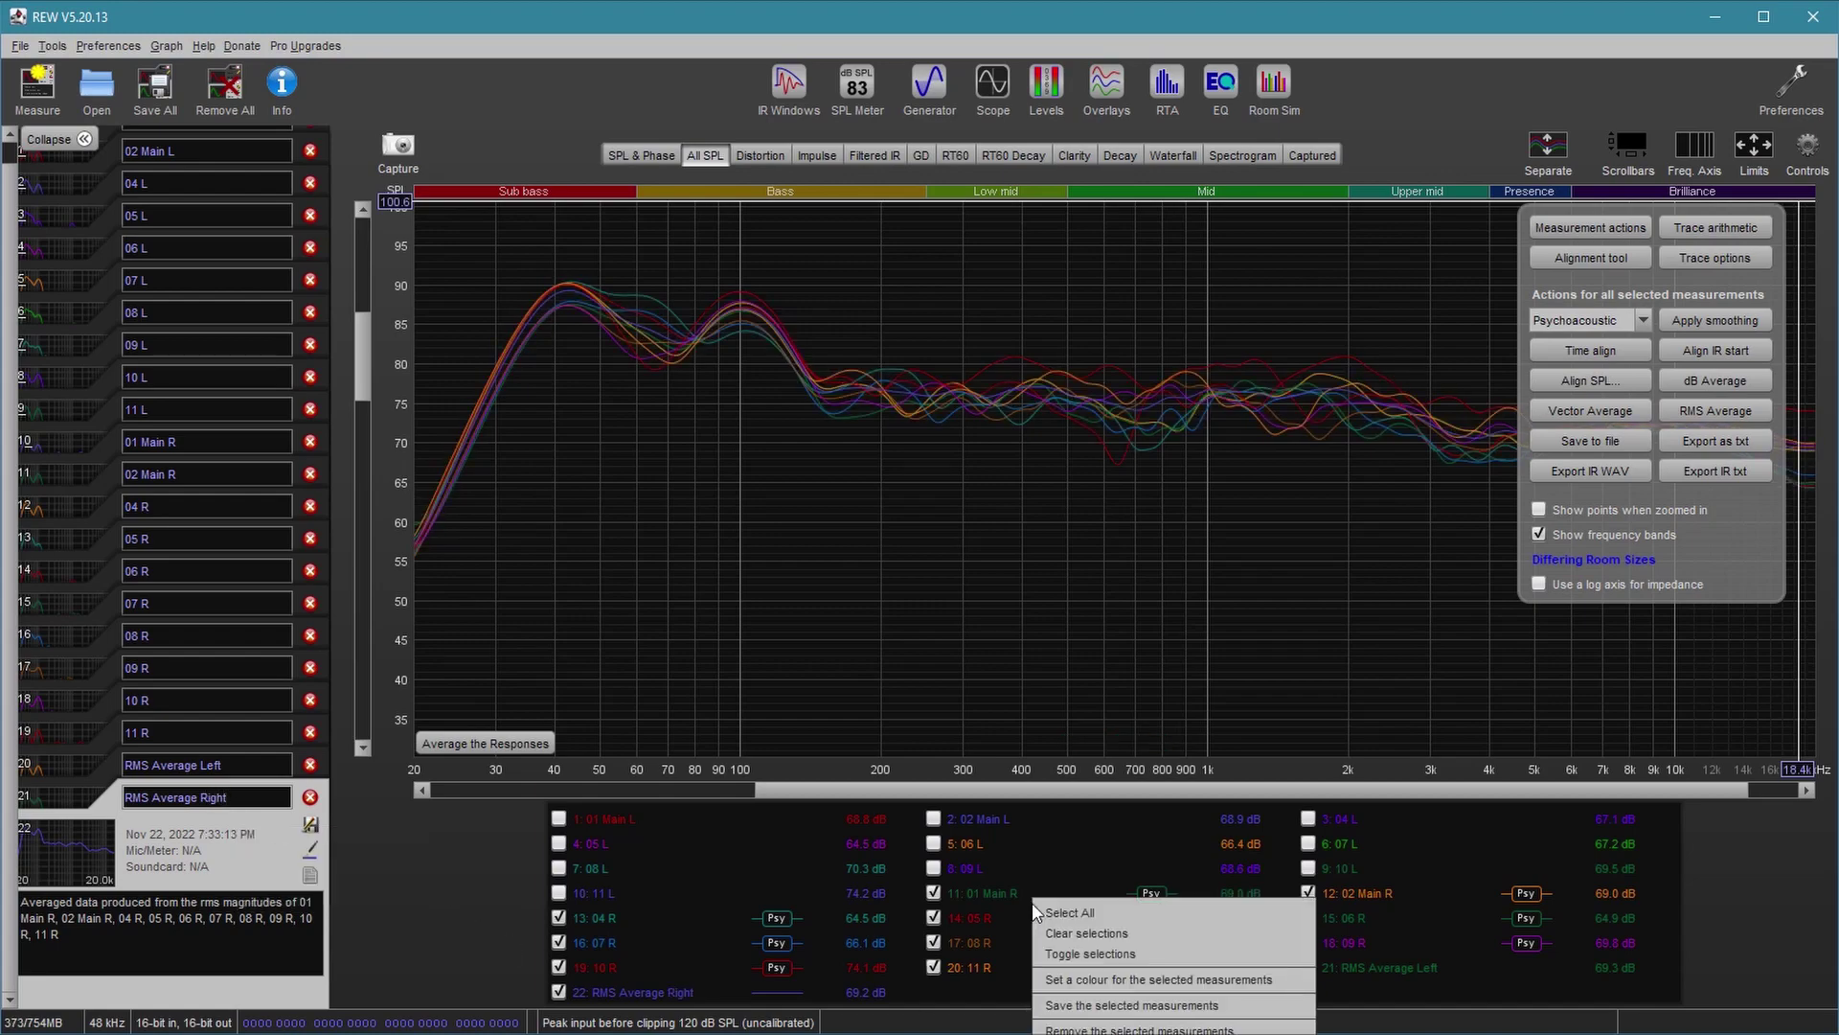
click(1077, 931)
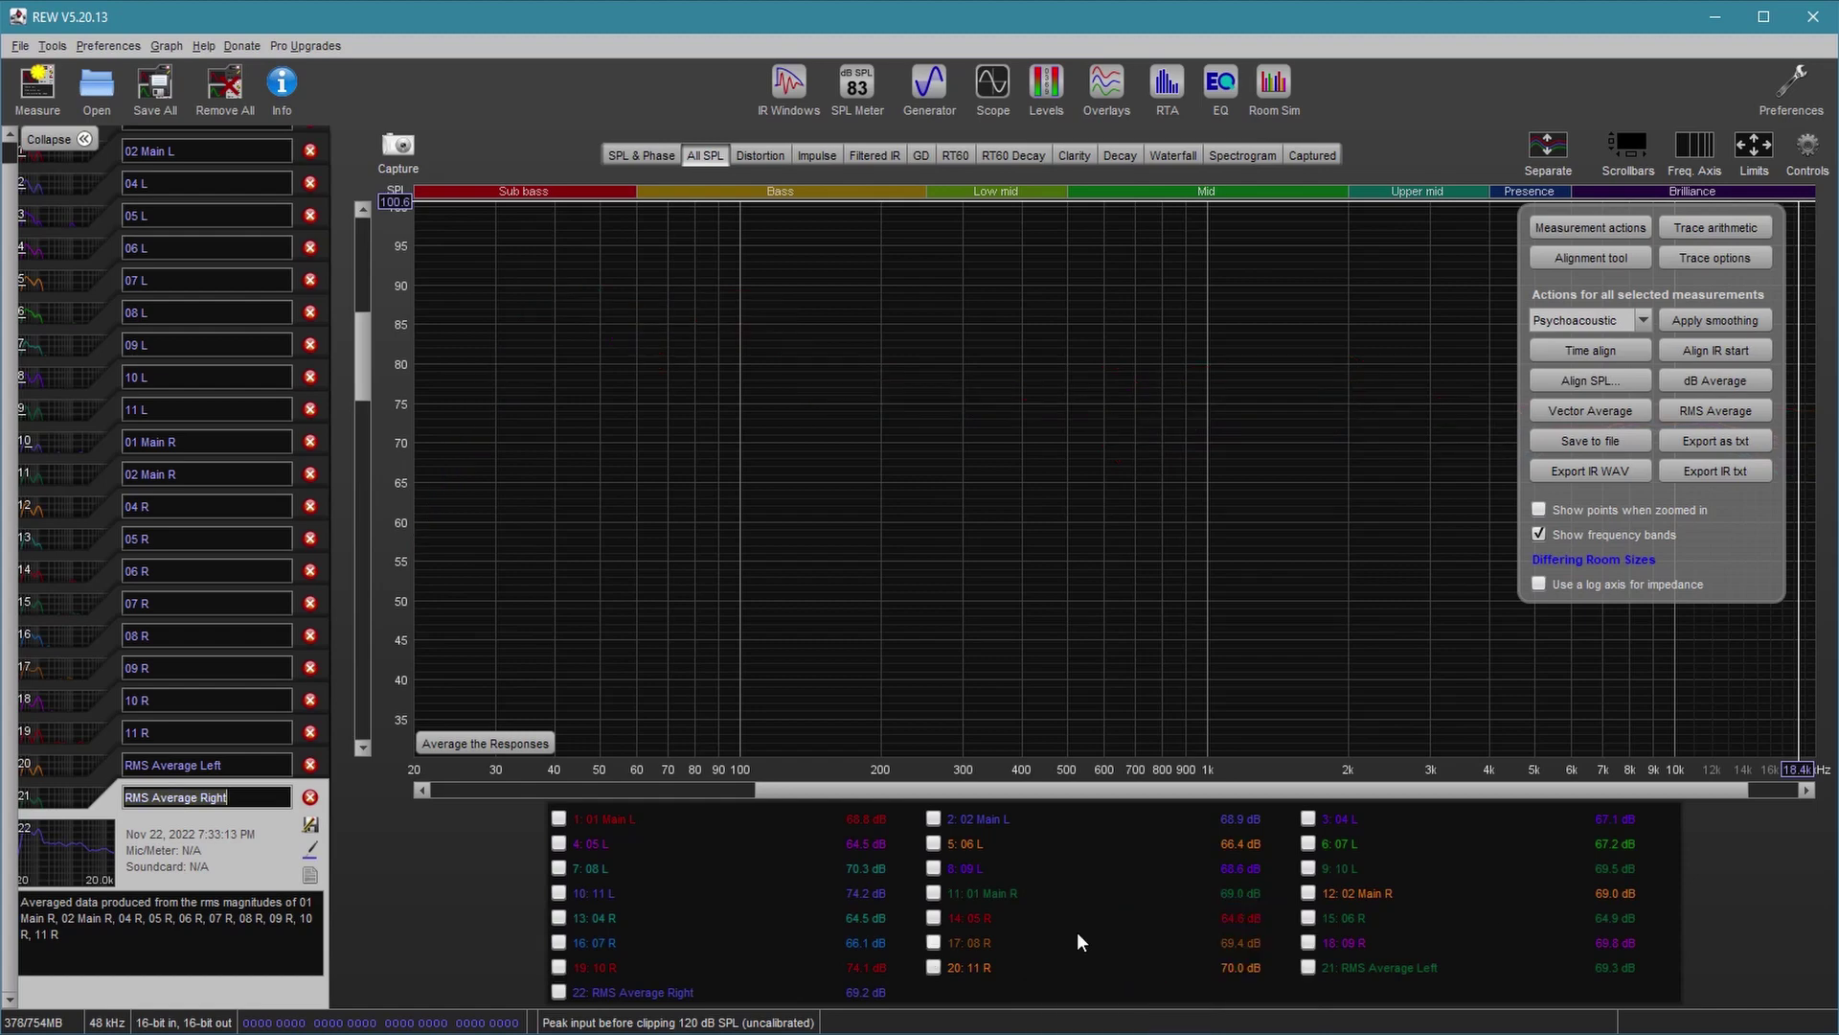
click(559, 991)
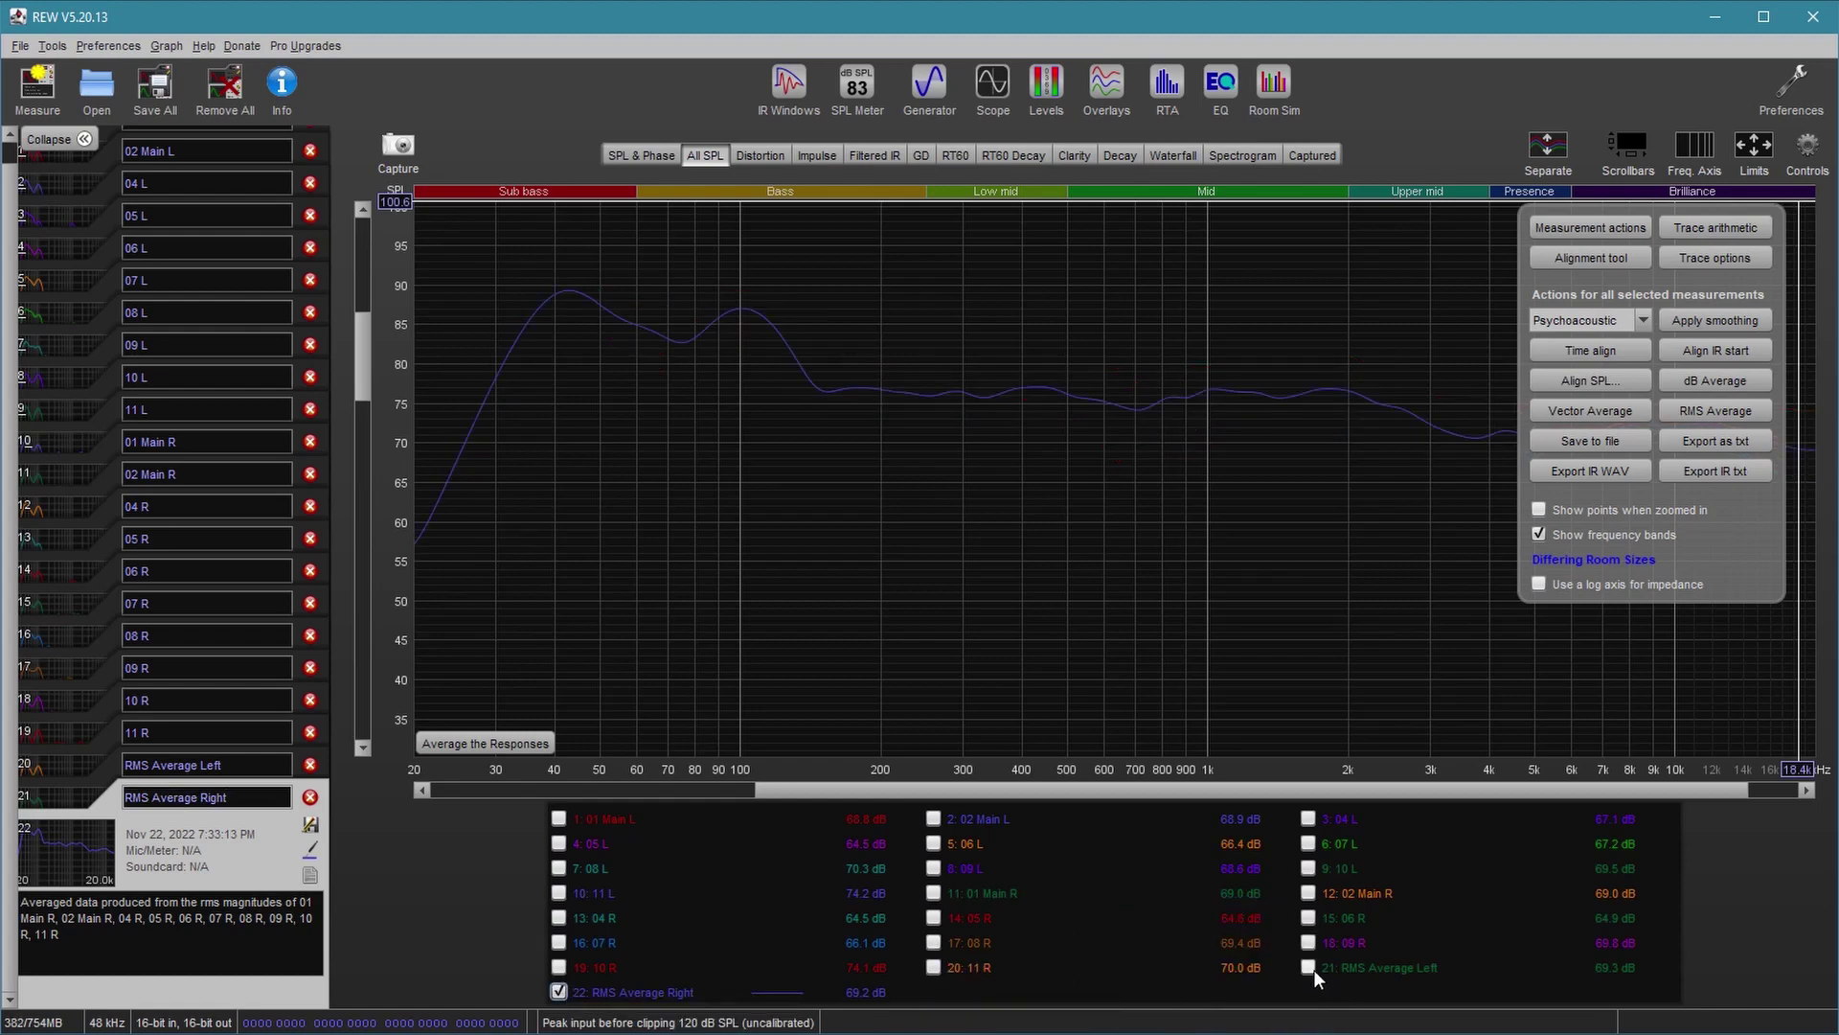
click(1307, 968)
click(1807, 146)
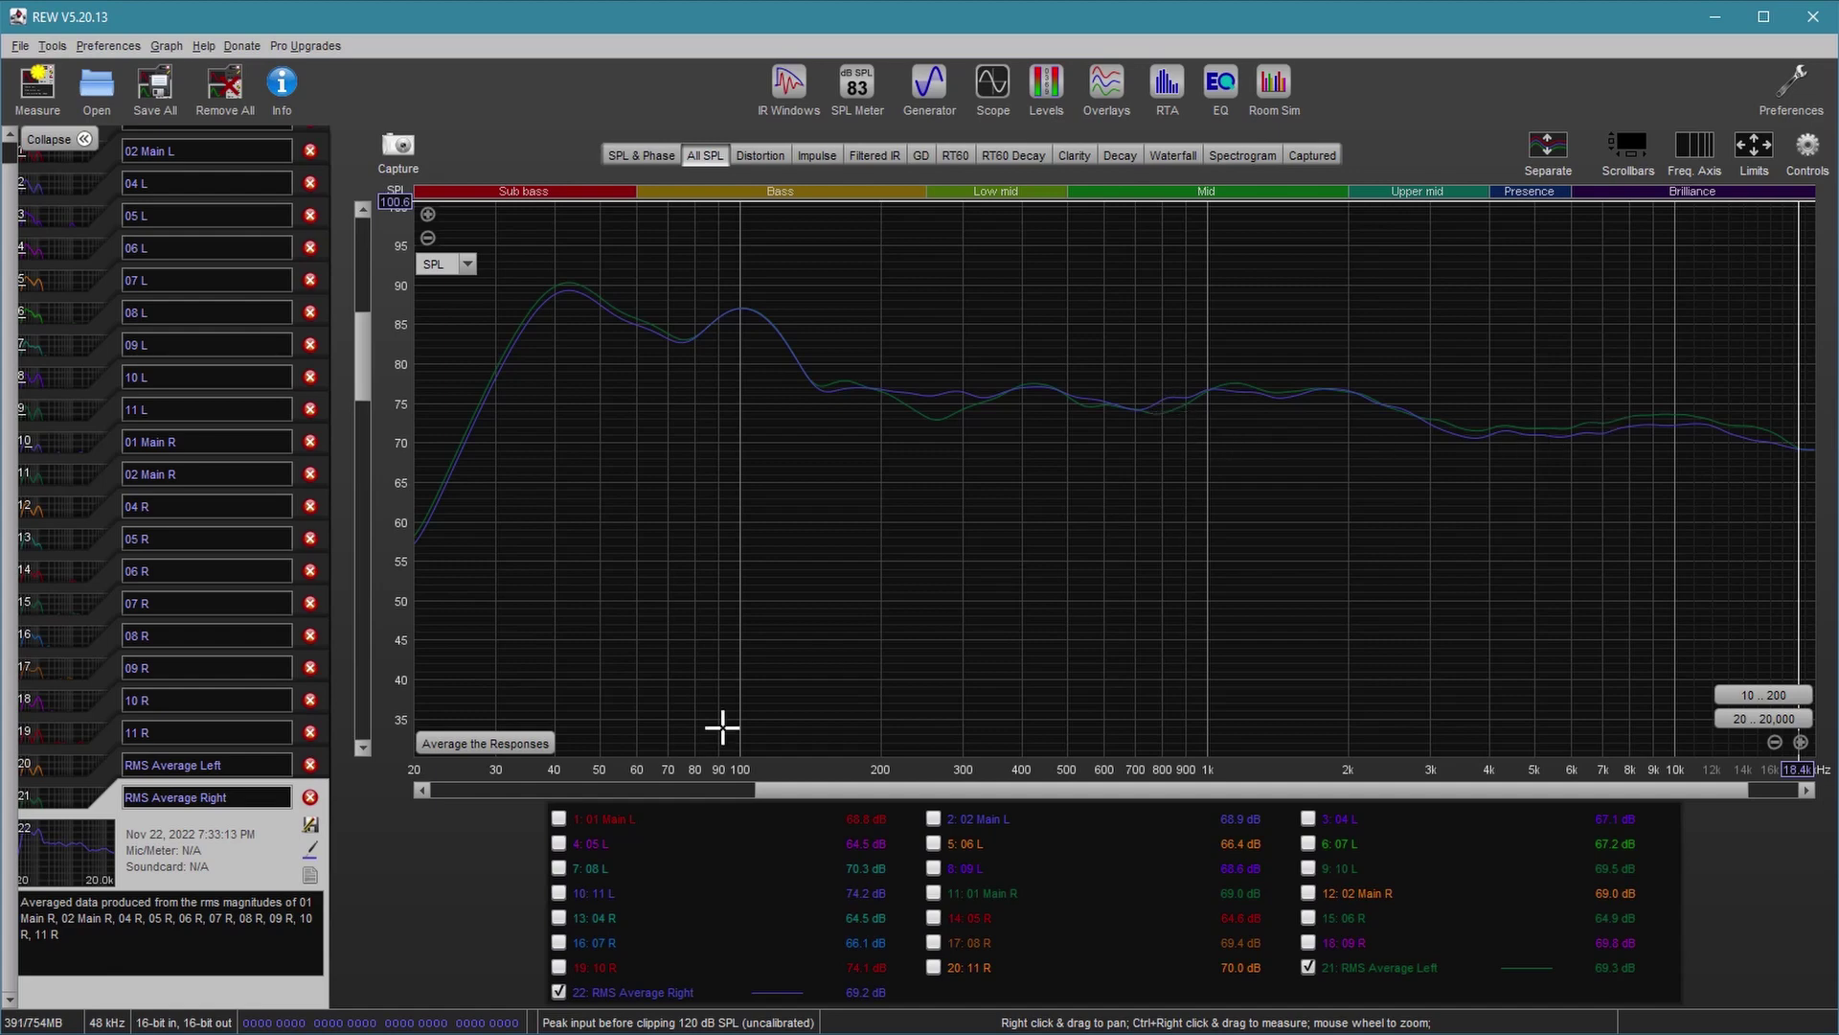
Open the EQ for RMS Average Left and set the target's LF rise slope and HF fall slope to 0.5 dB/octave.
click(53, 791)
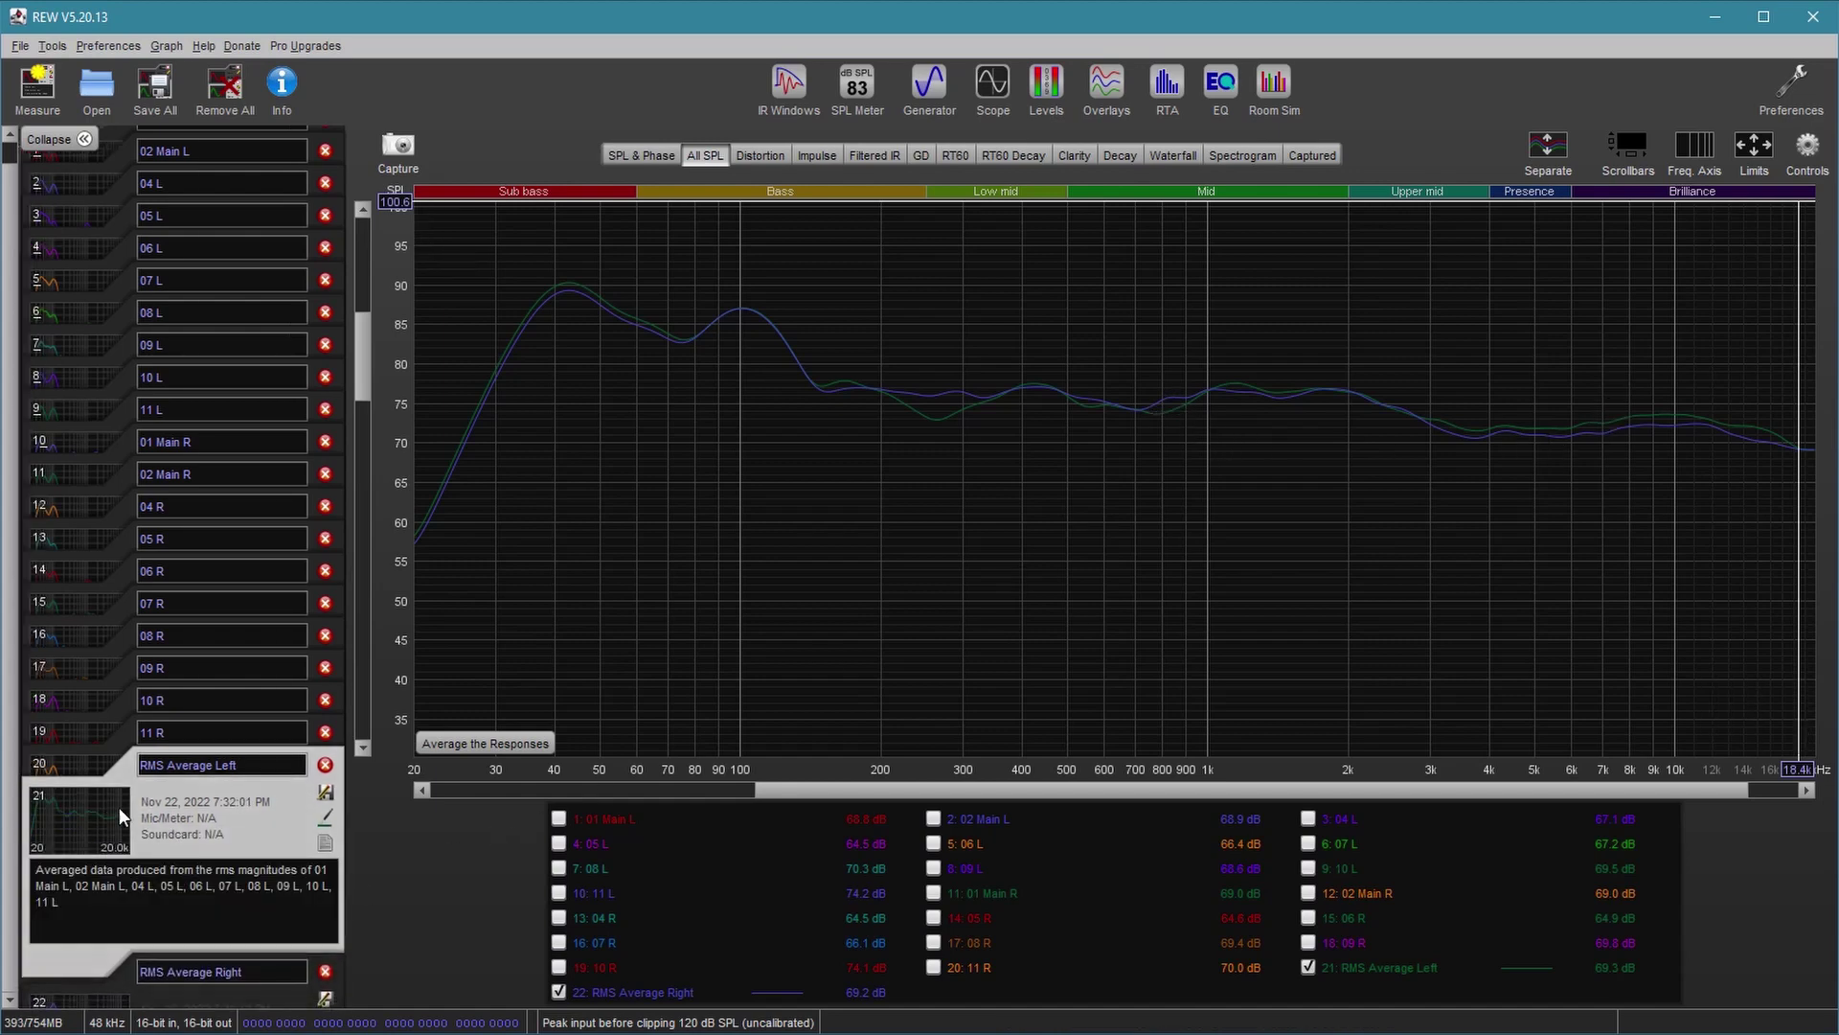
click(1221, 84)
drag(1302, 20, 1441, 61)
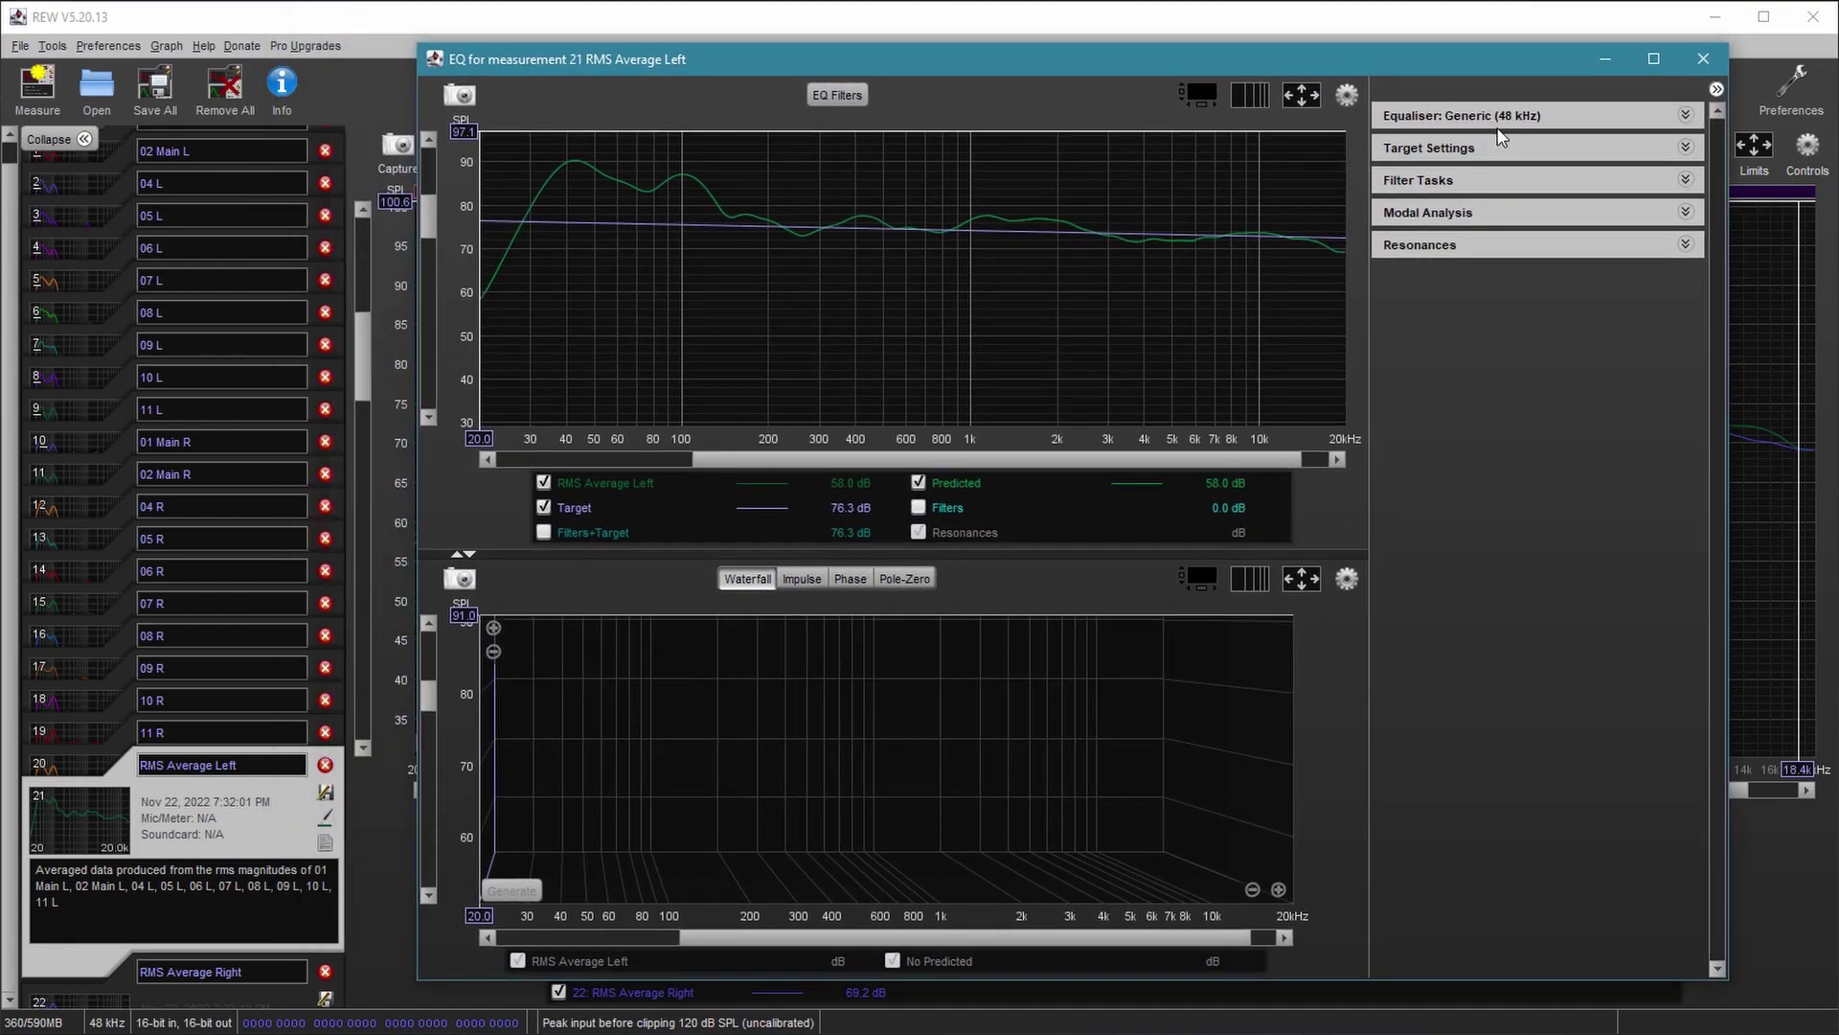
click(1480, 151)
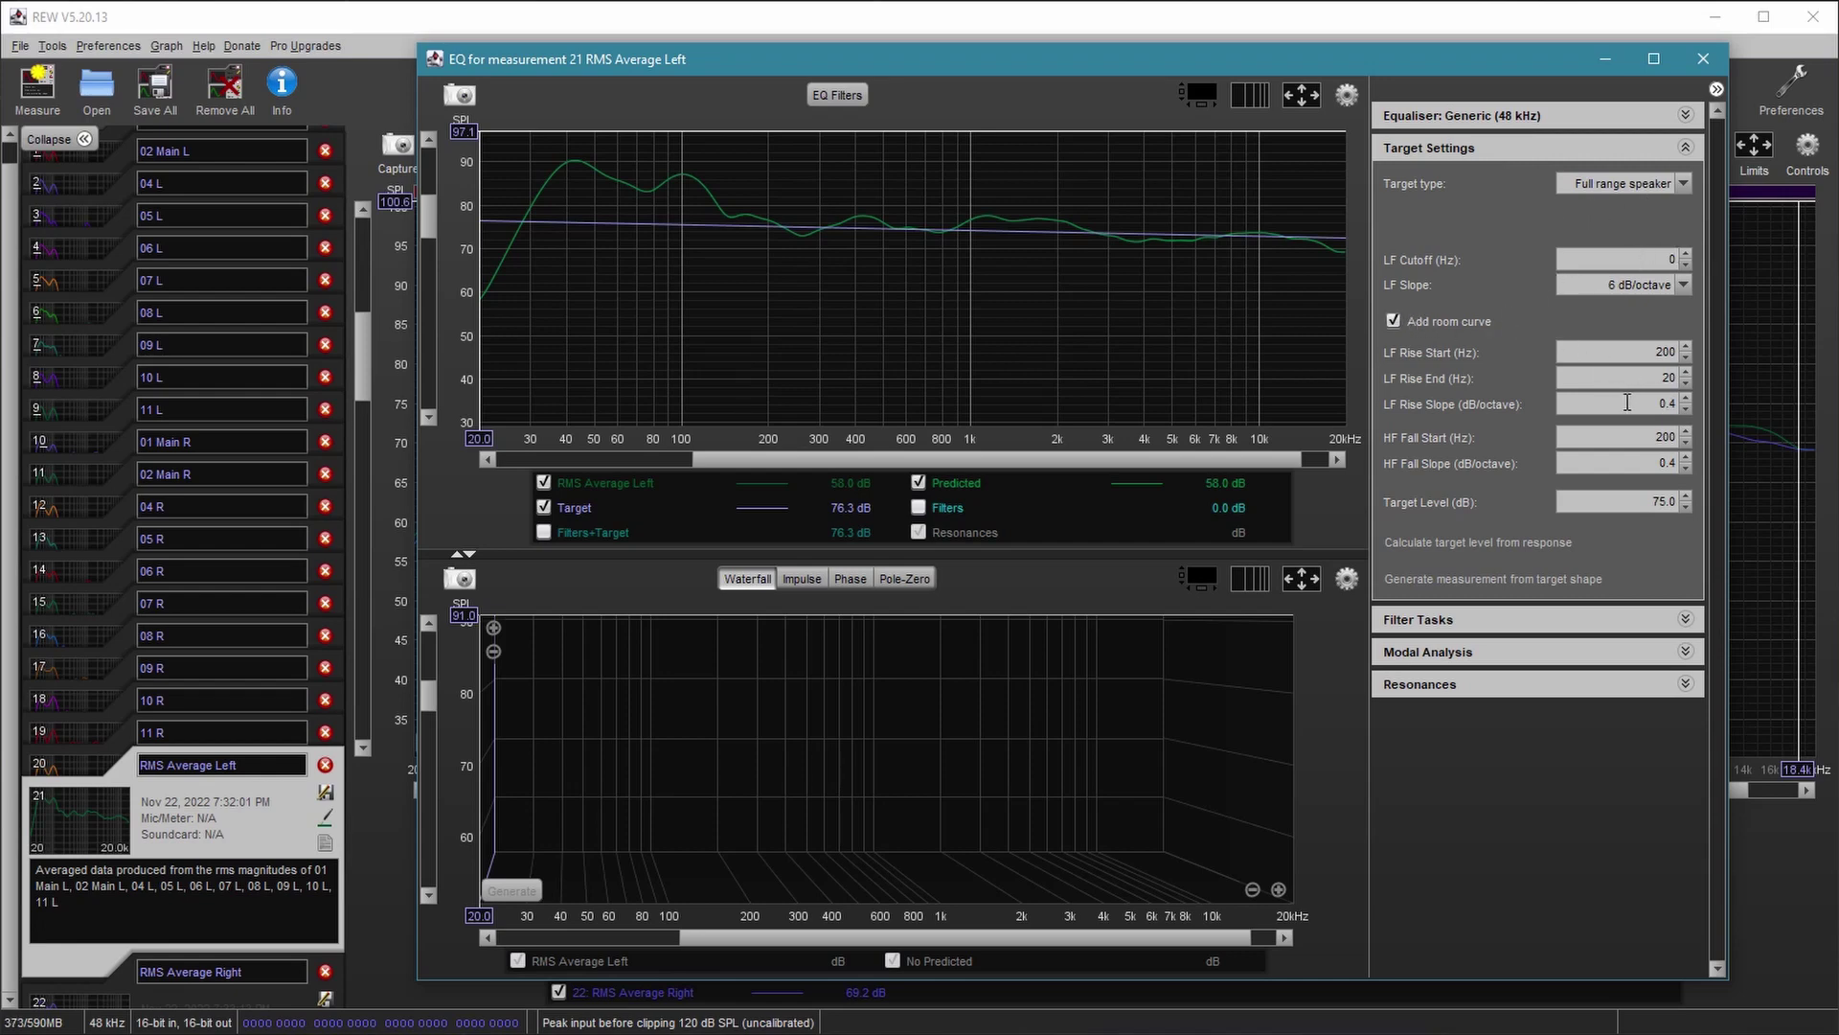
drag(1651, 405, 1700, 410)
text(0.)
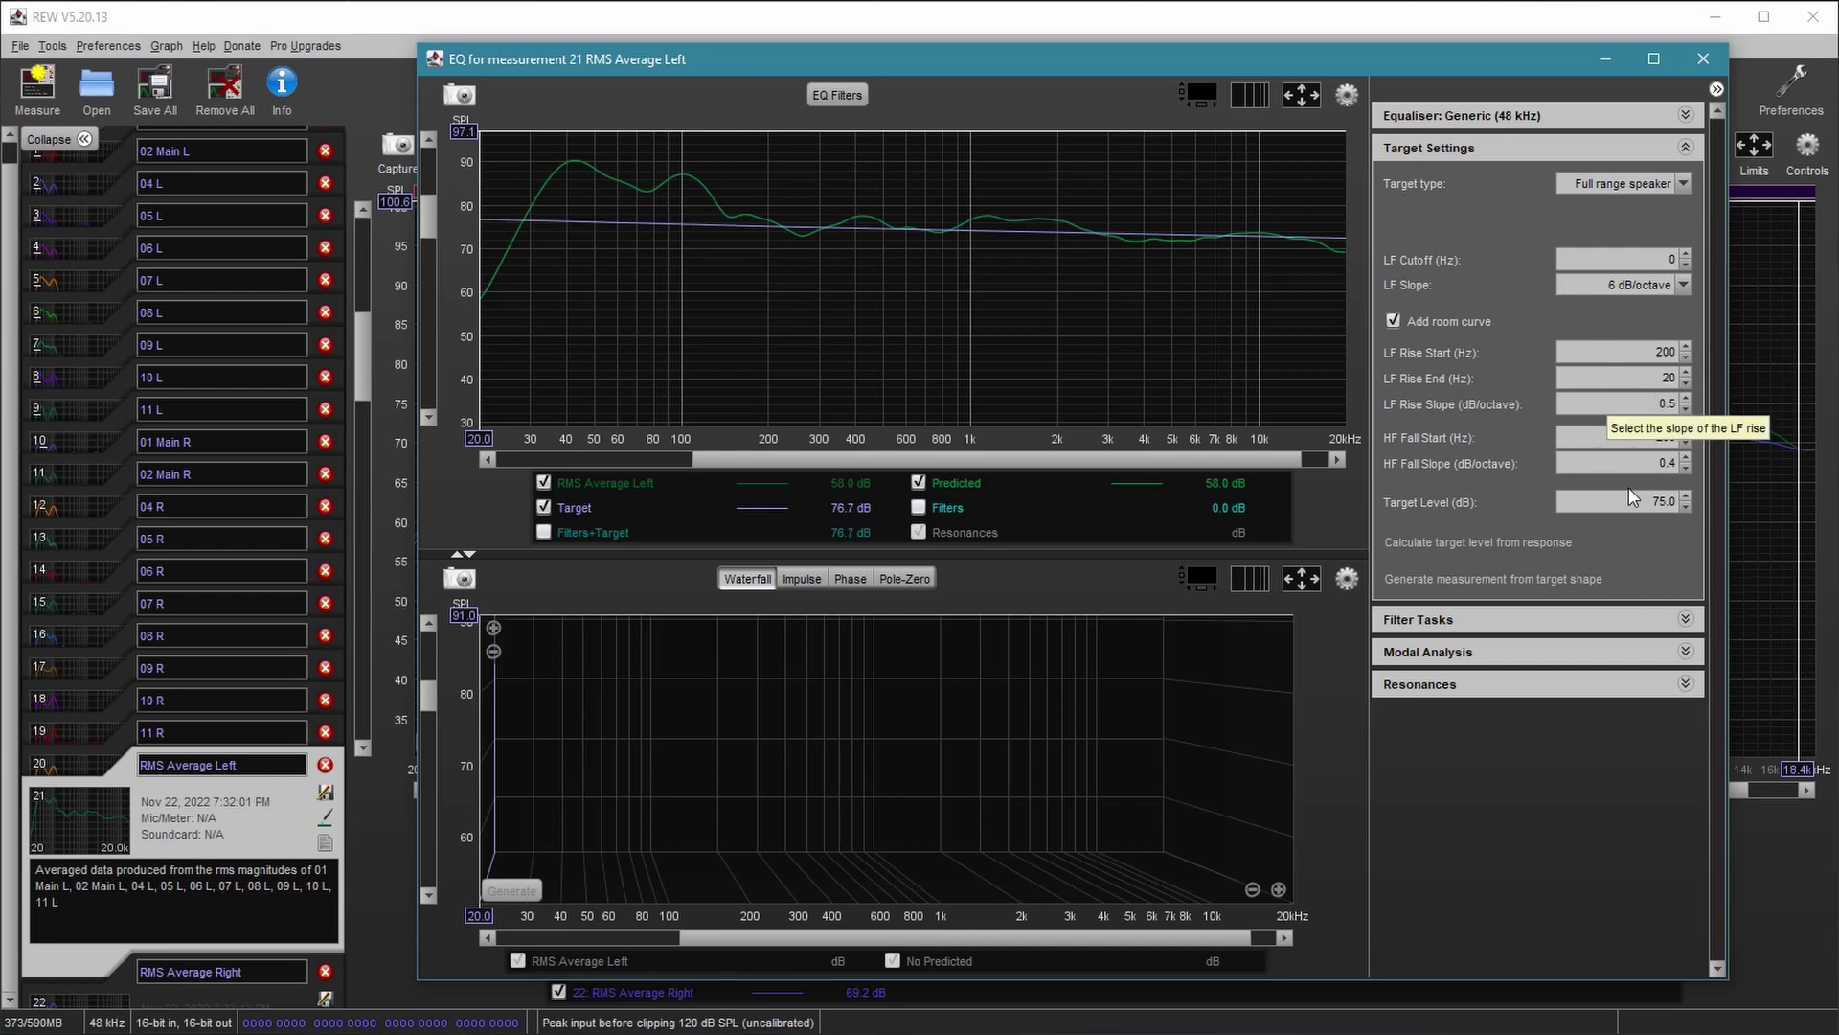
click(1658, 464)
drag(1657, 467, 1717, 469)
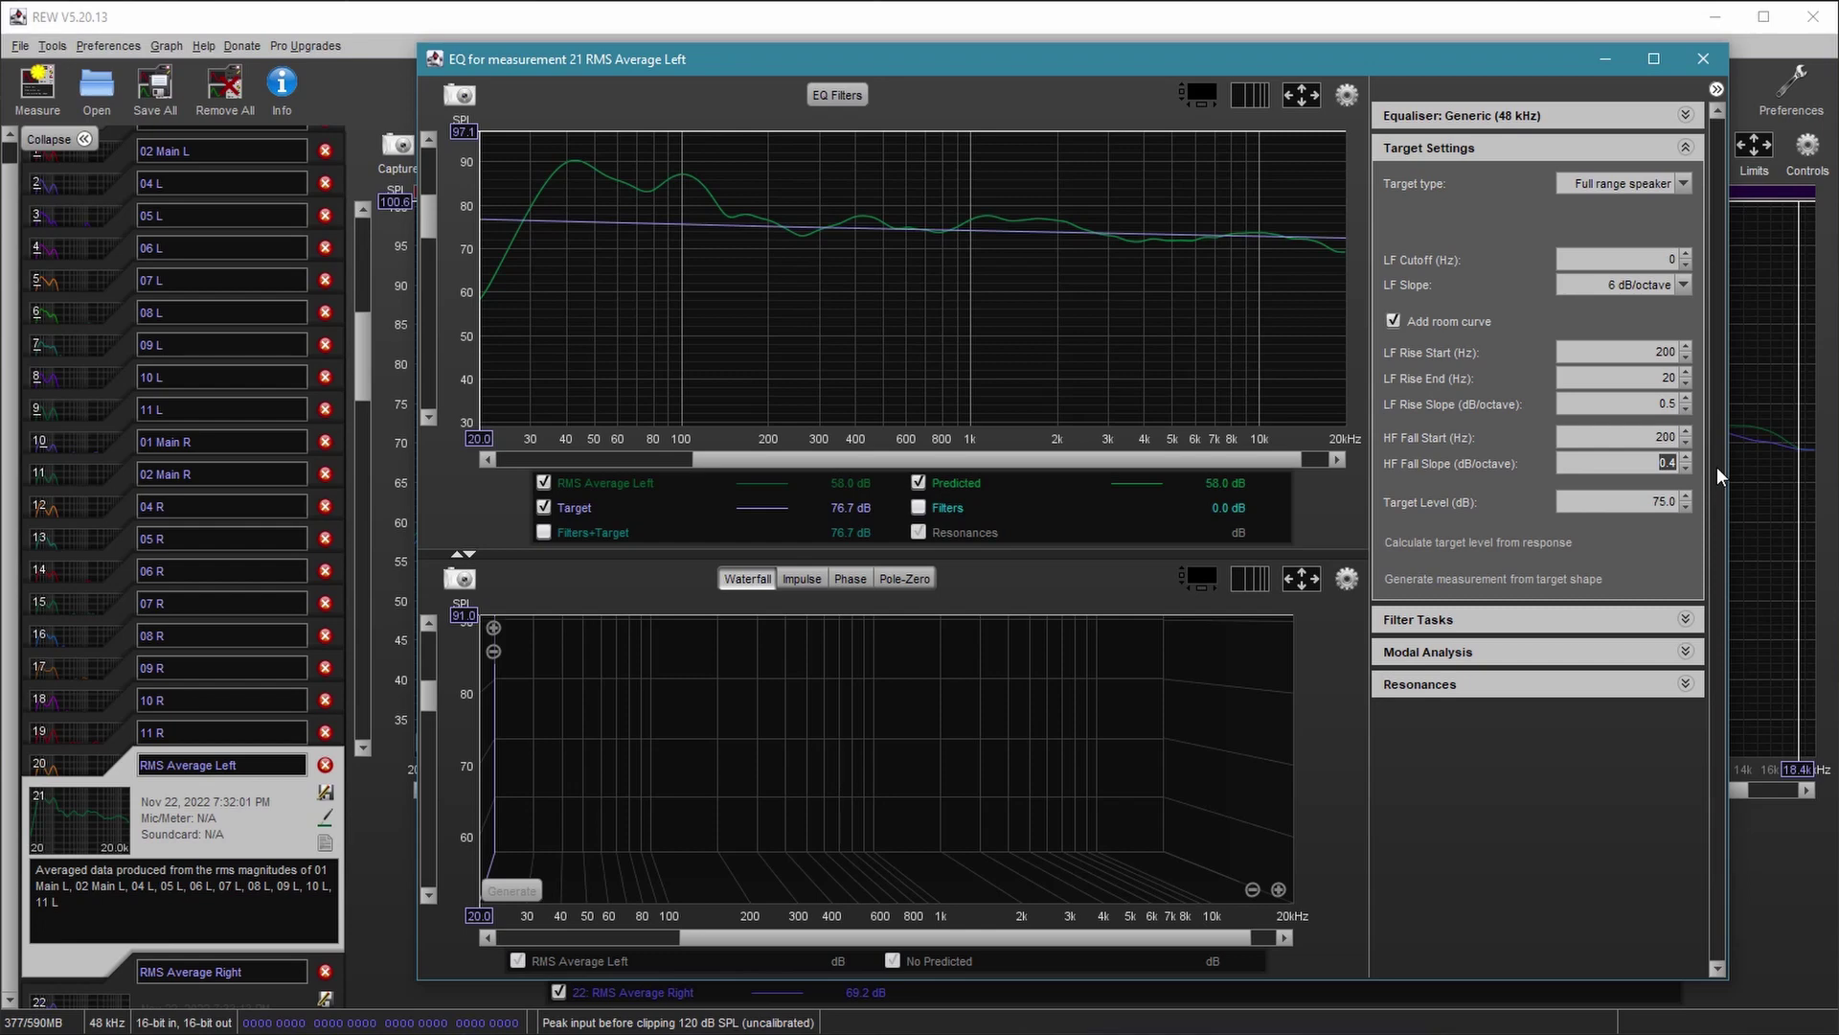
text(0.5)
key(Return)
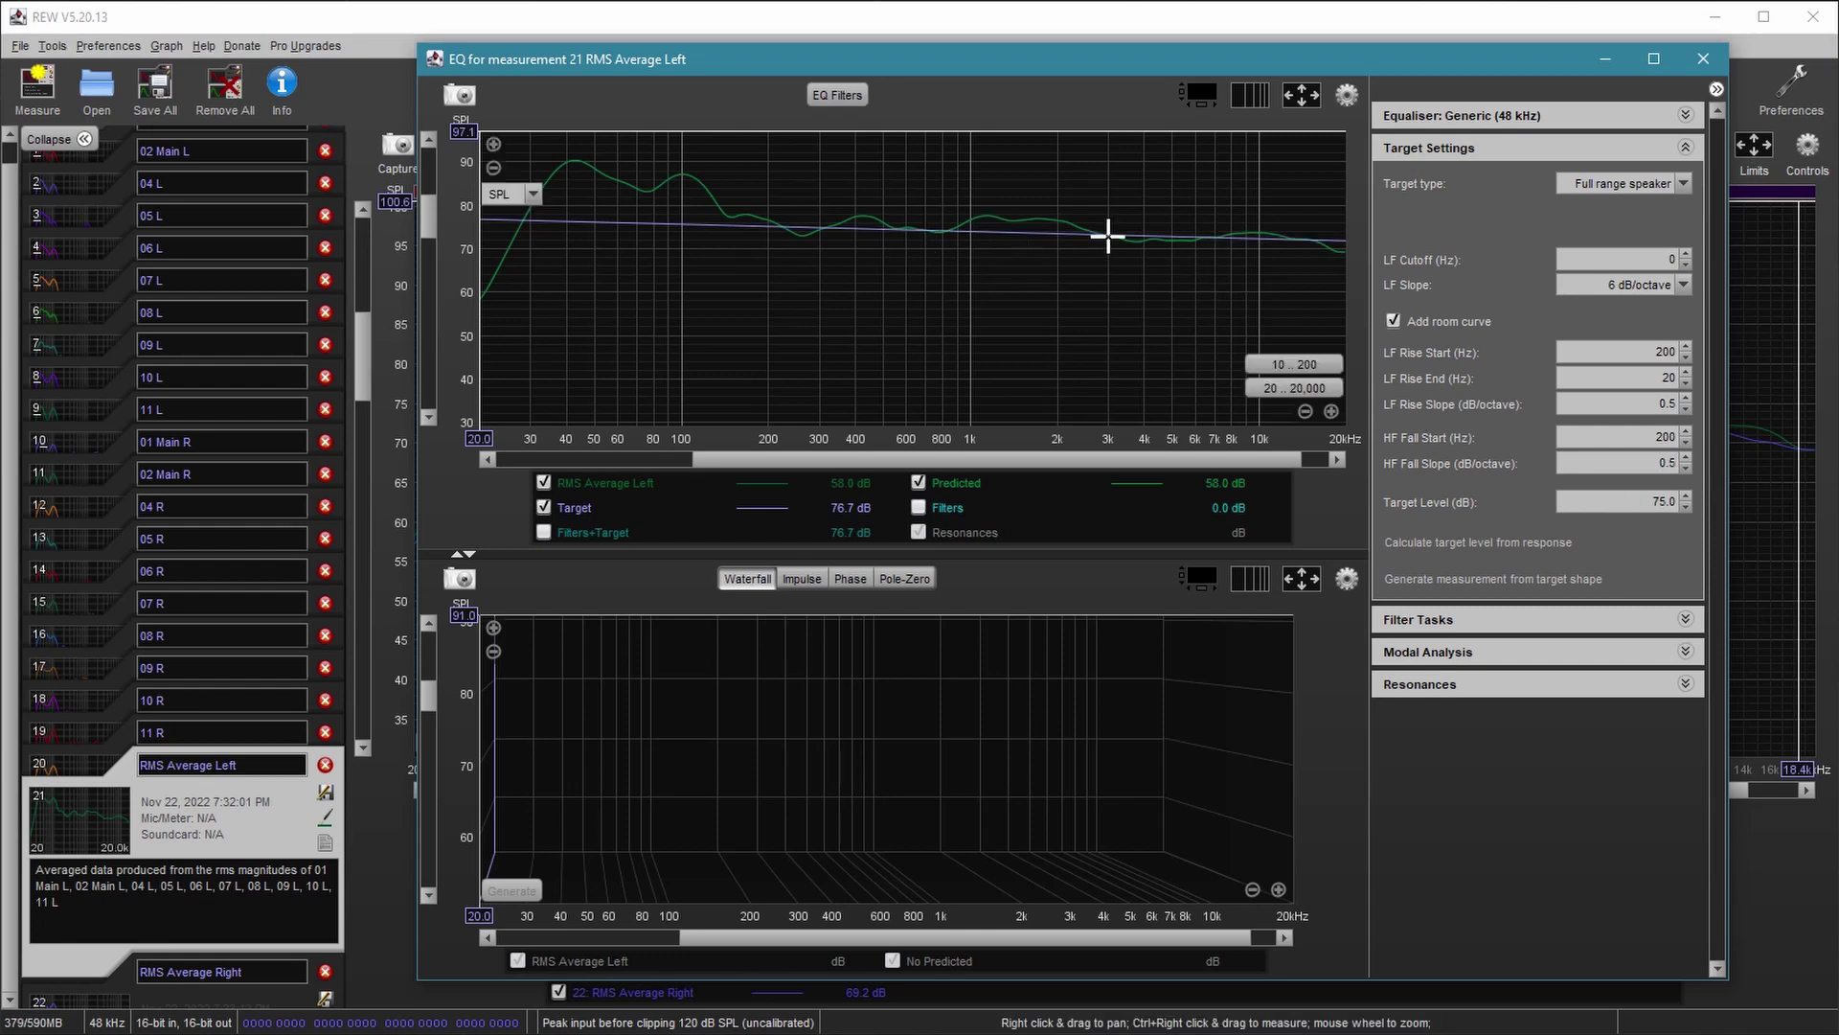
Lower the target level for RMS Average Left to 72.5 dB and close the EQ window.
click(1684, 504)
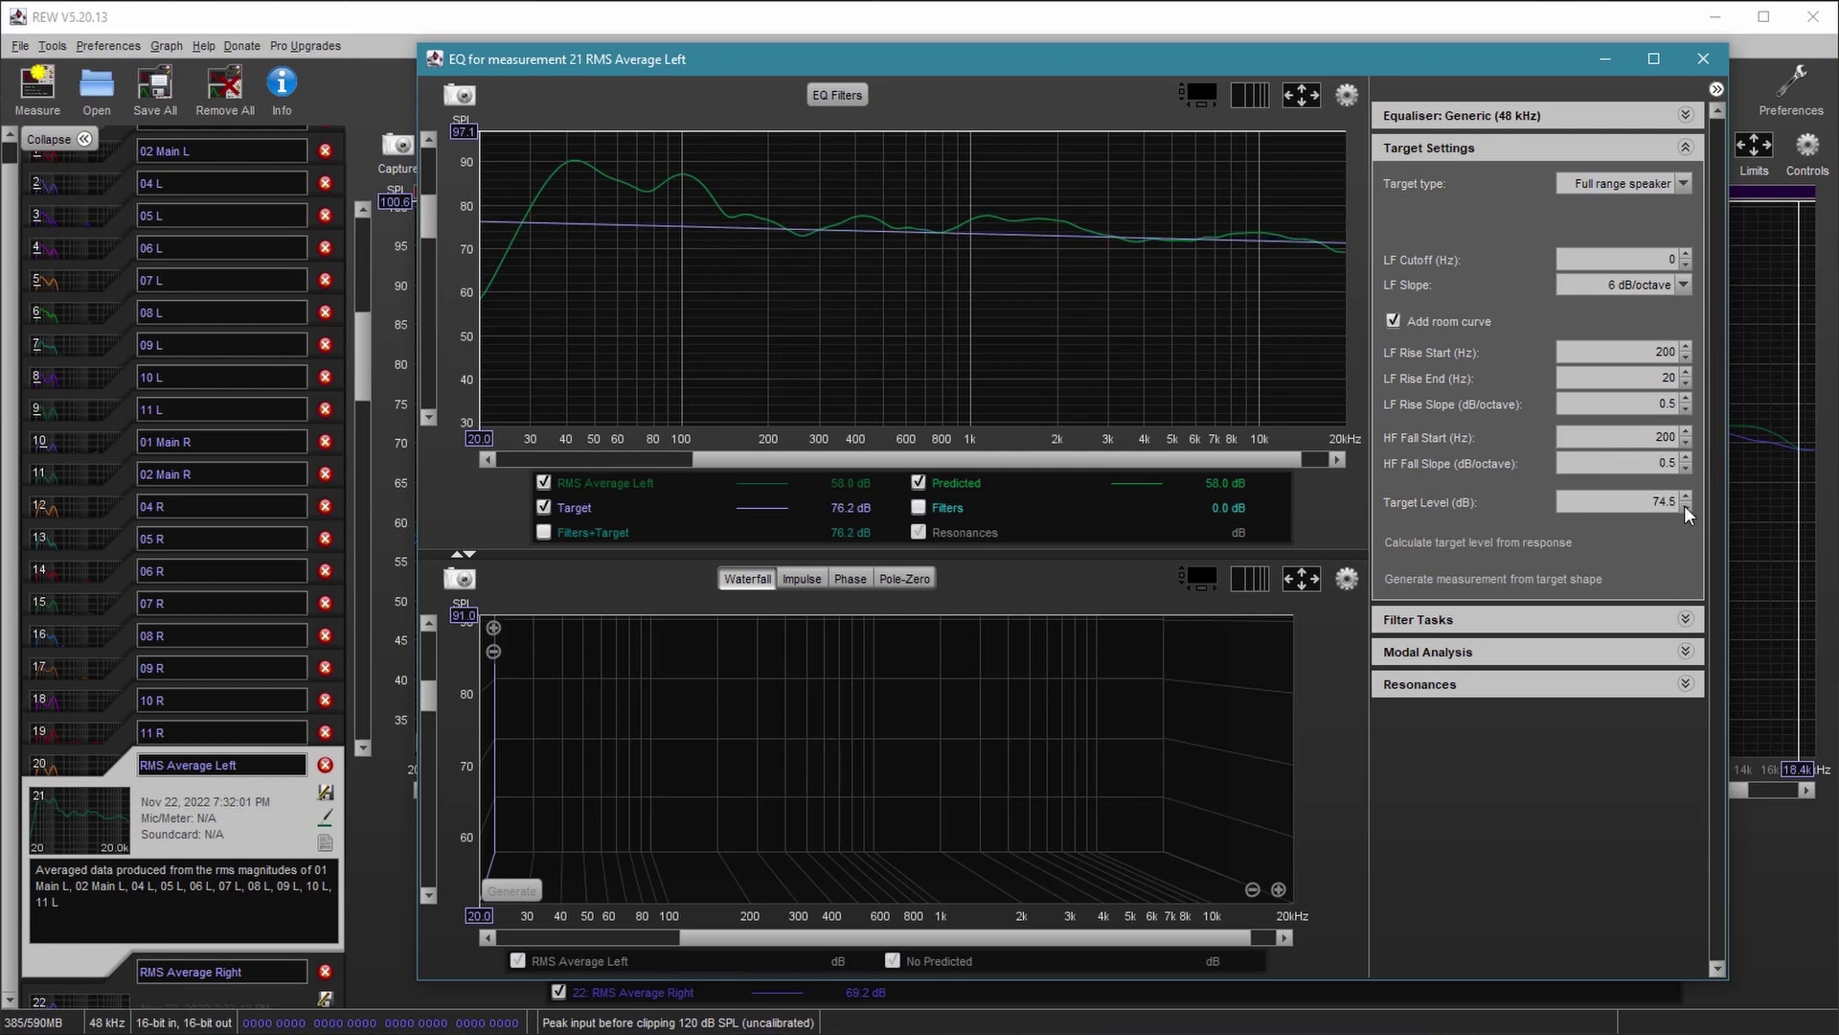
drag(1684, 504, 1683, 504)
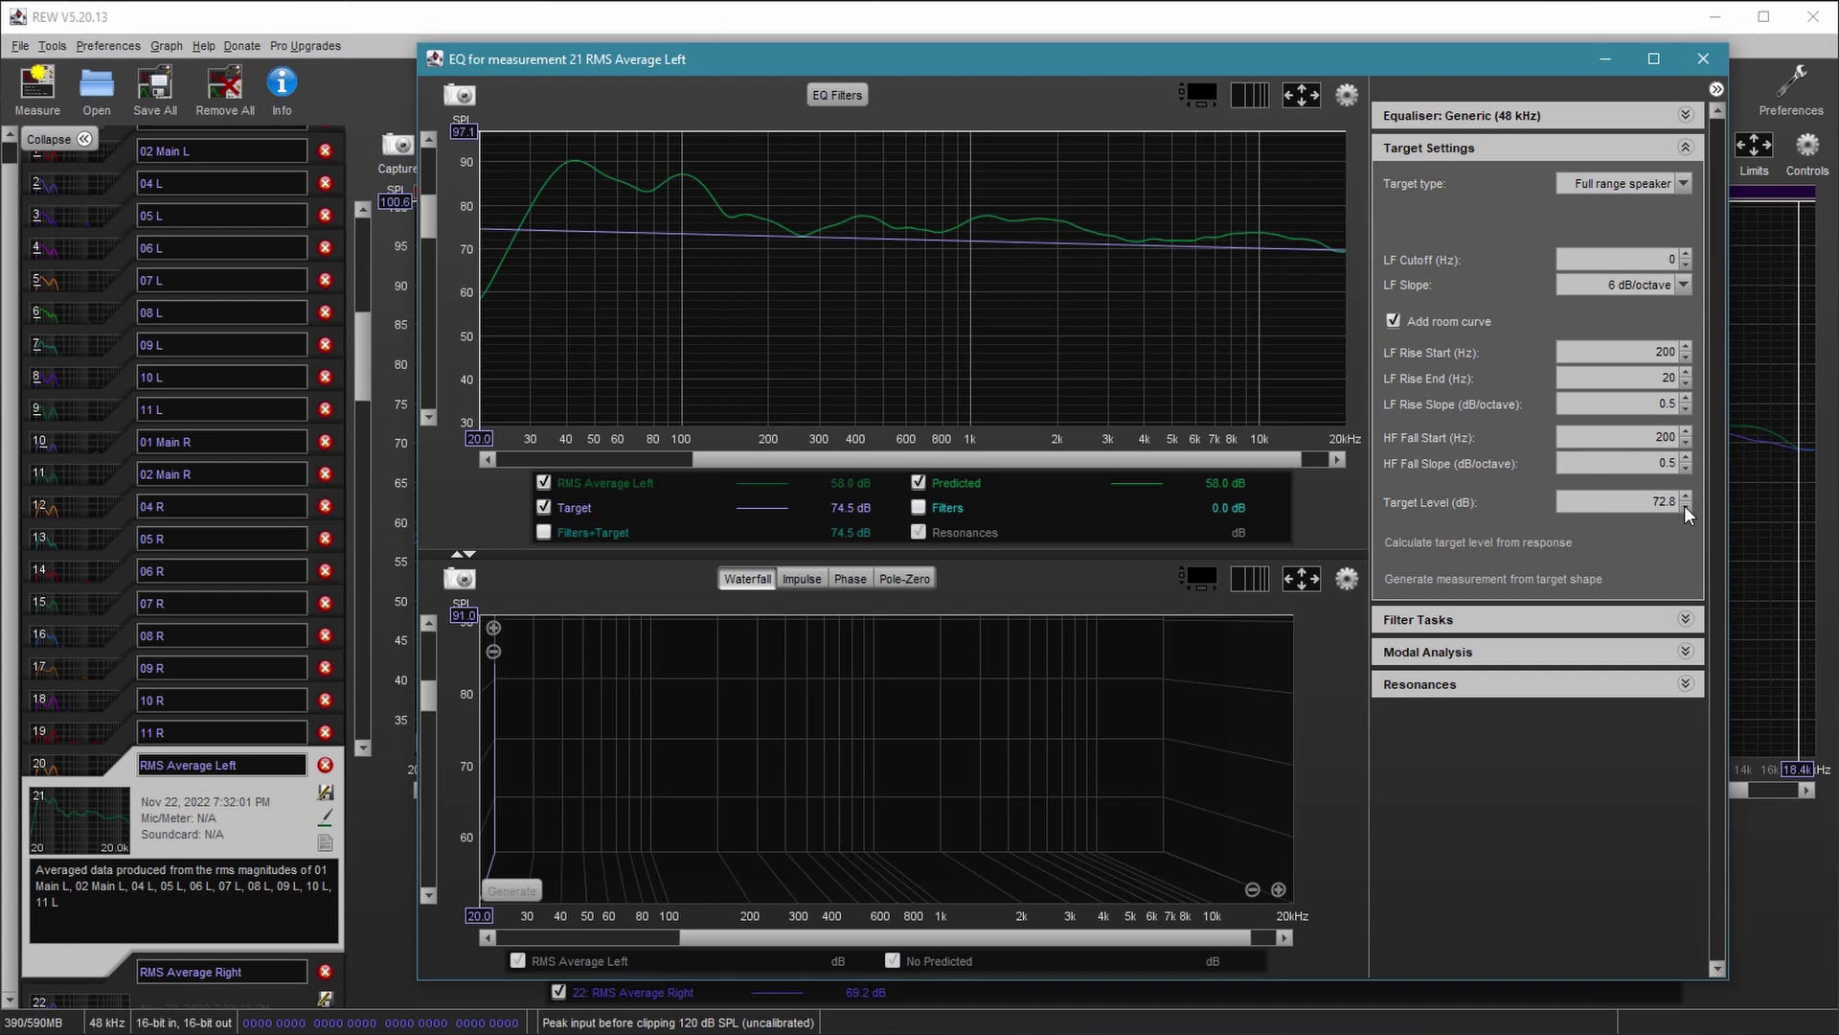
click(1684, 504)
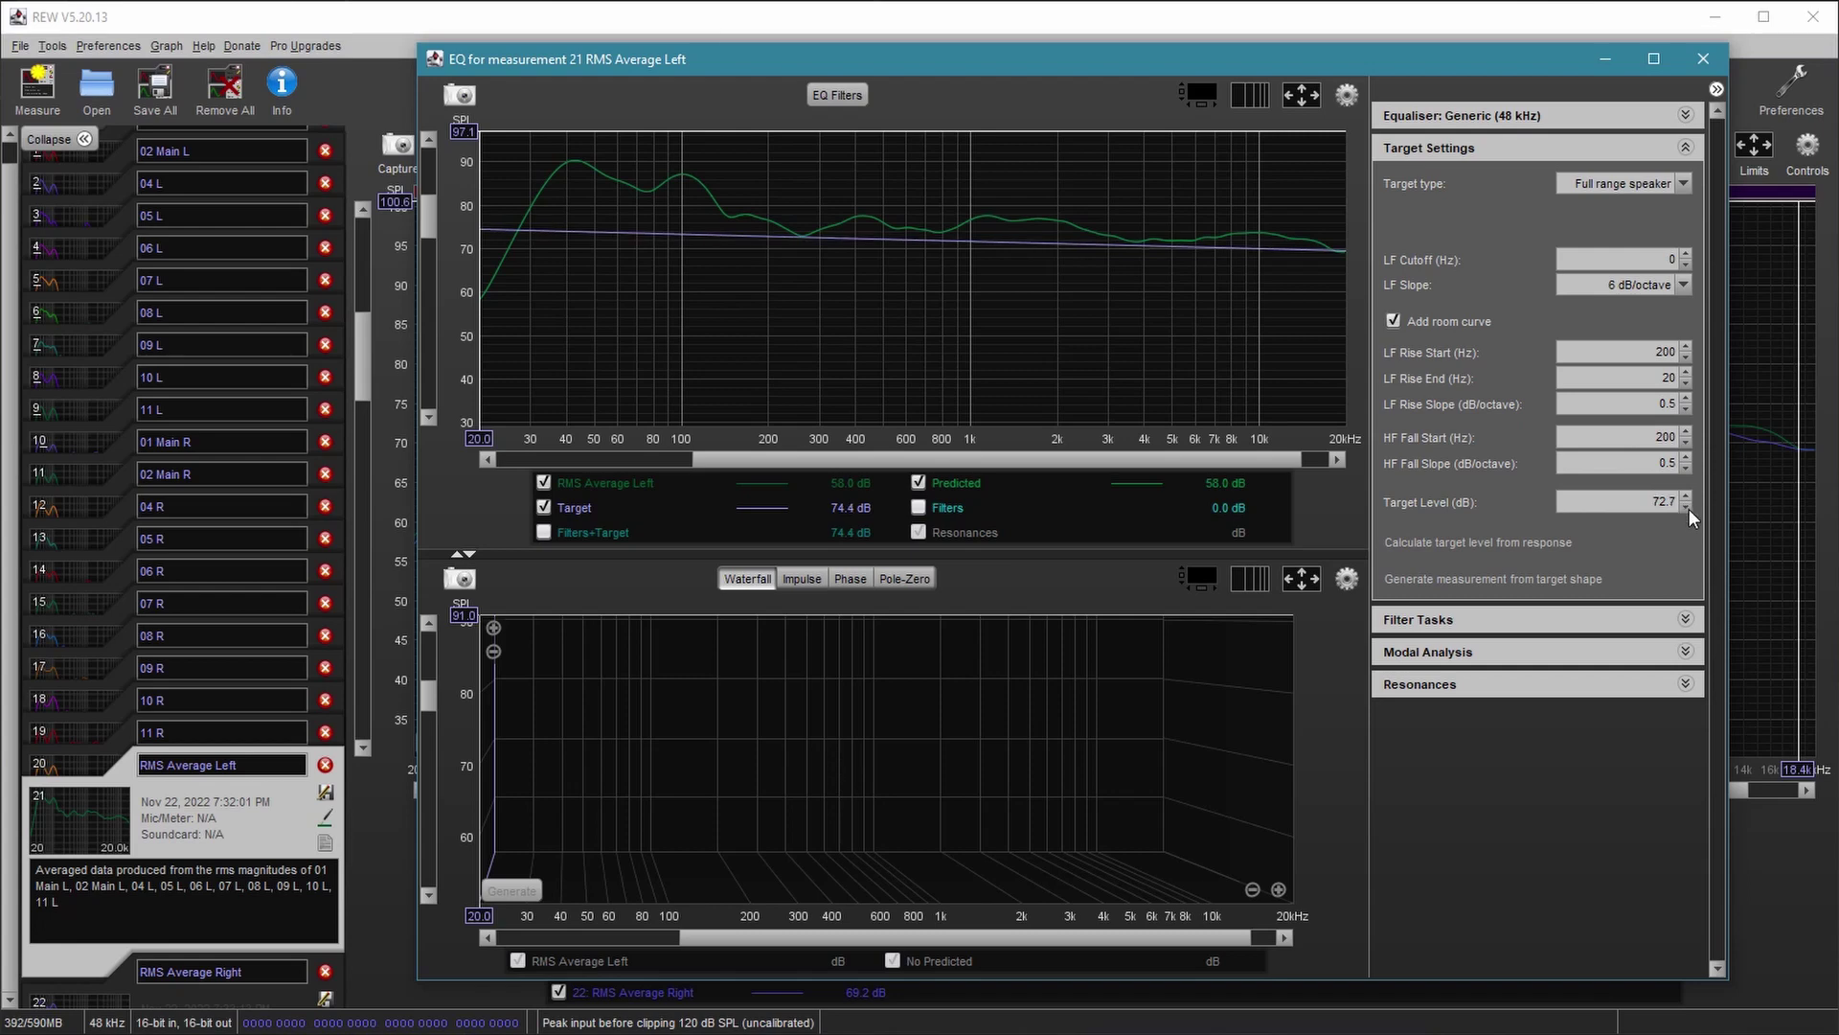
click(1686, 508)
click(1686, 508)
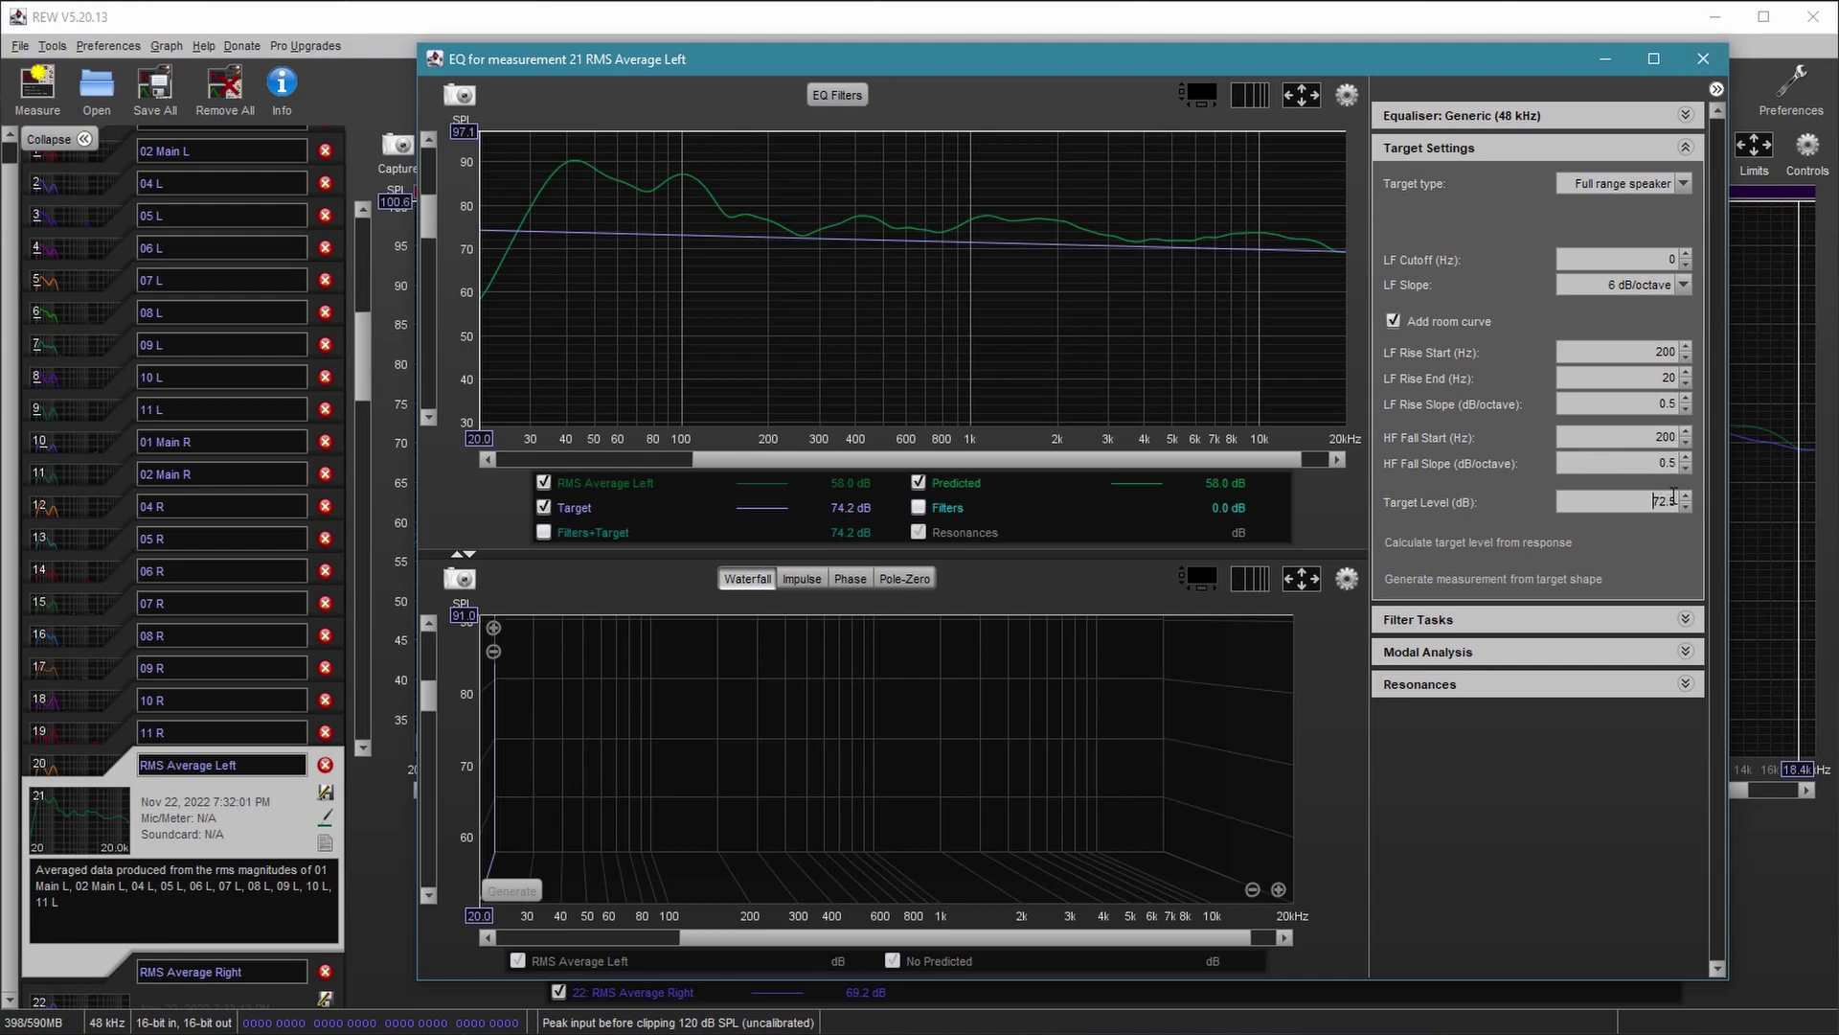
click(1703, 58)
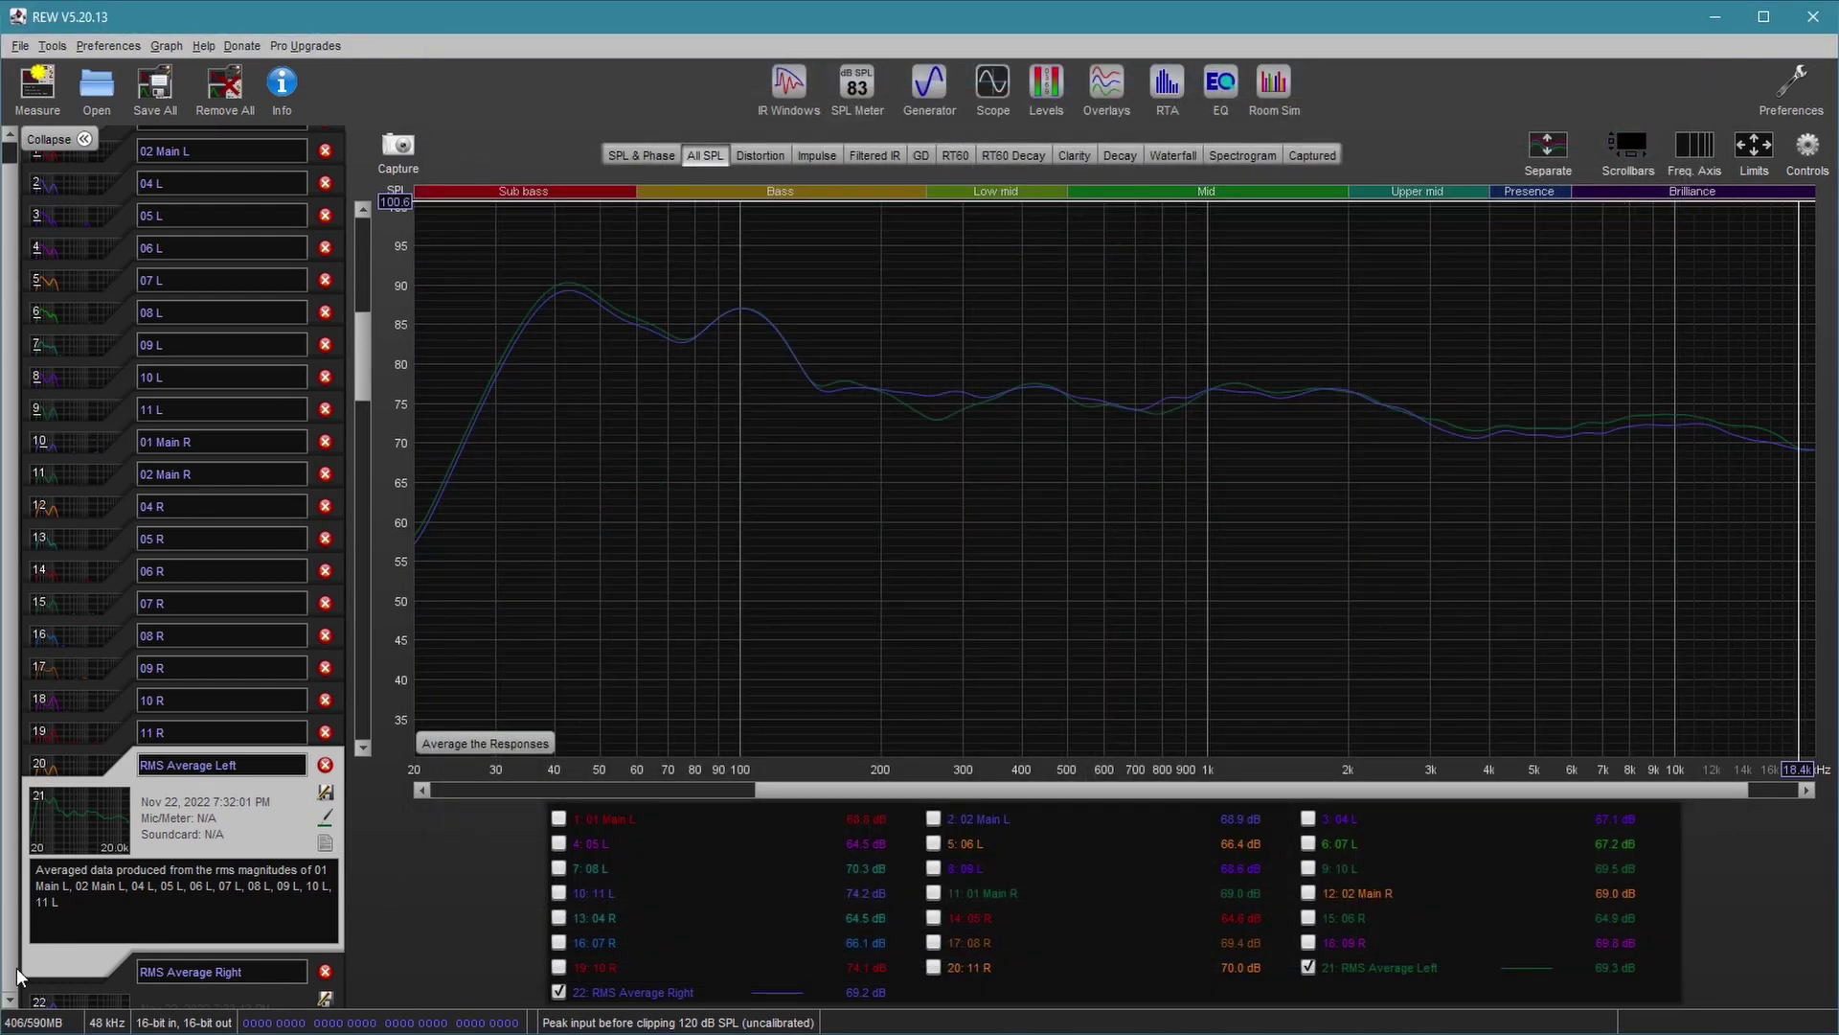
In the EQ for RMS Average Right, set the LF rise and HF fall slopes to 0.5 dB/octave and the target level to 72.5 dB.
click(115, 1003)
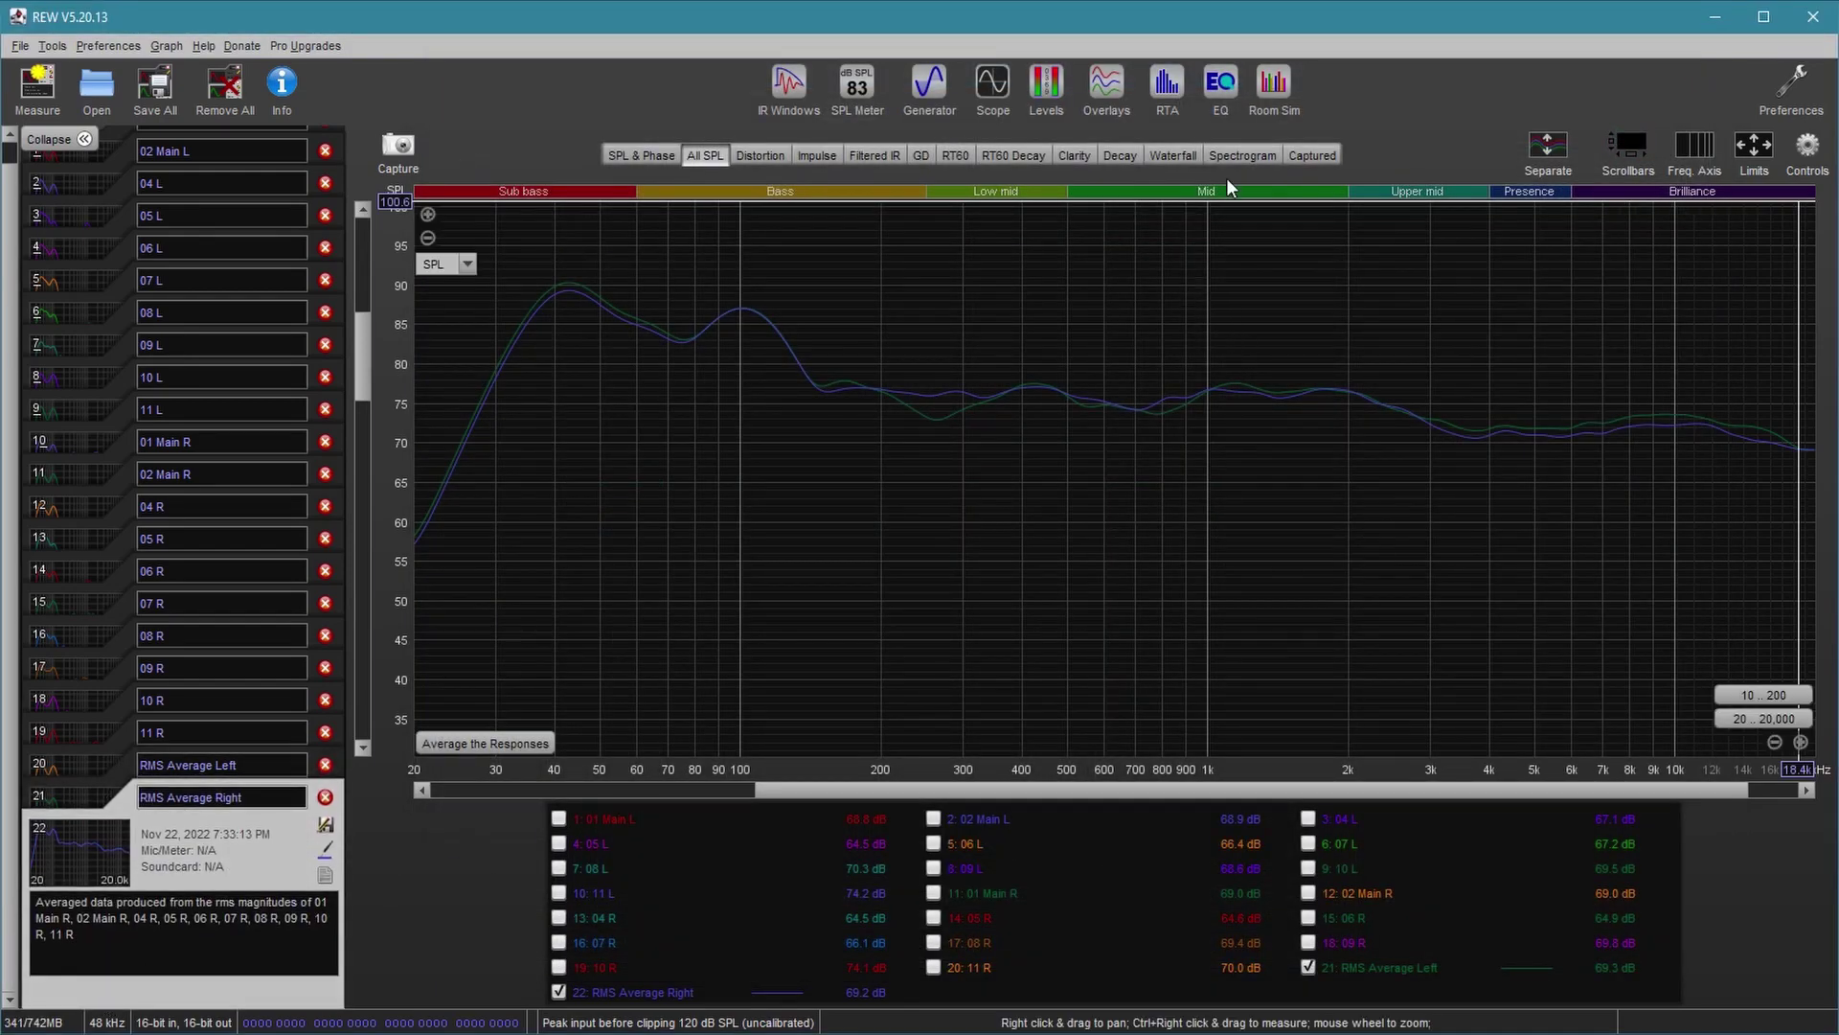
click(1222, 86)
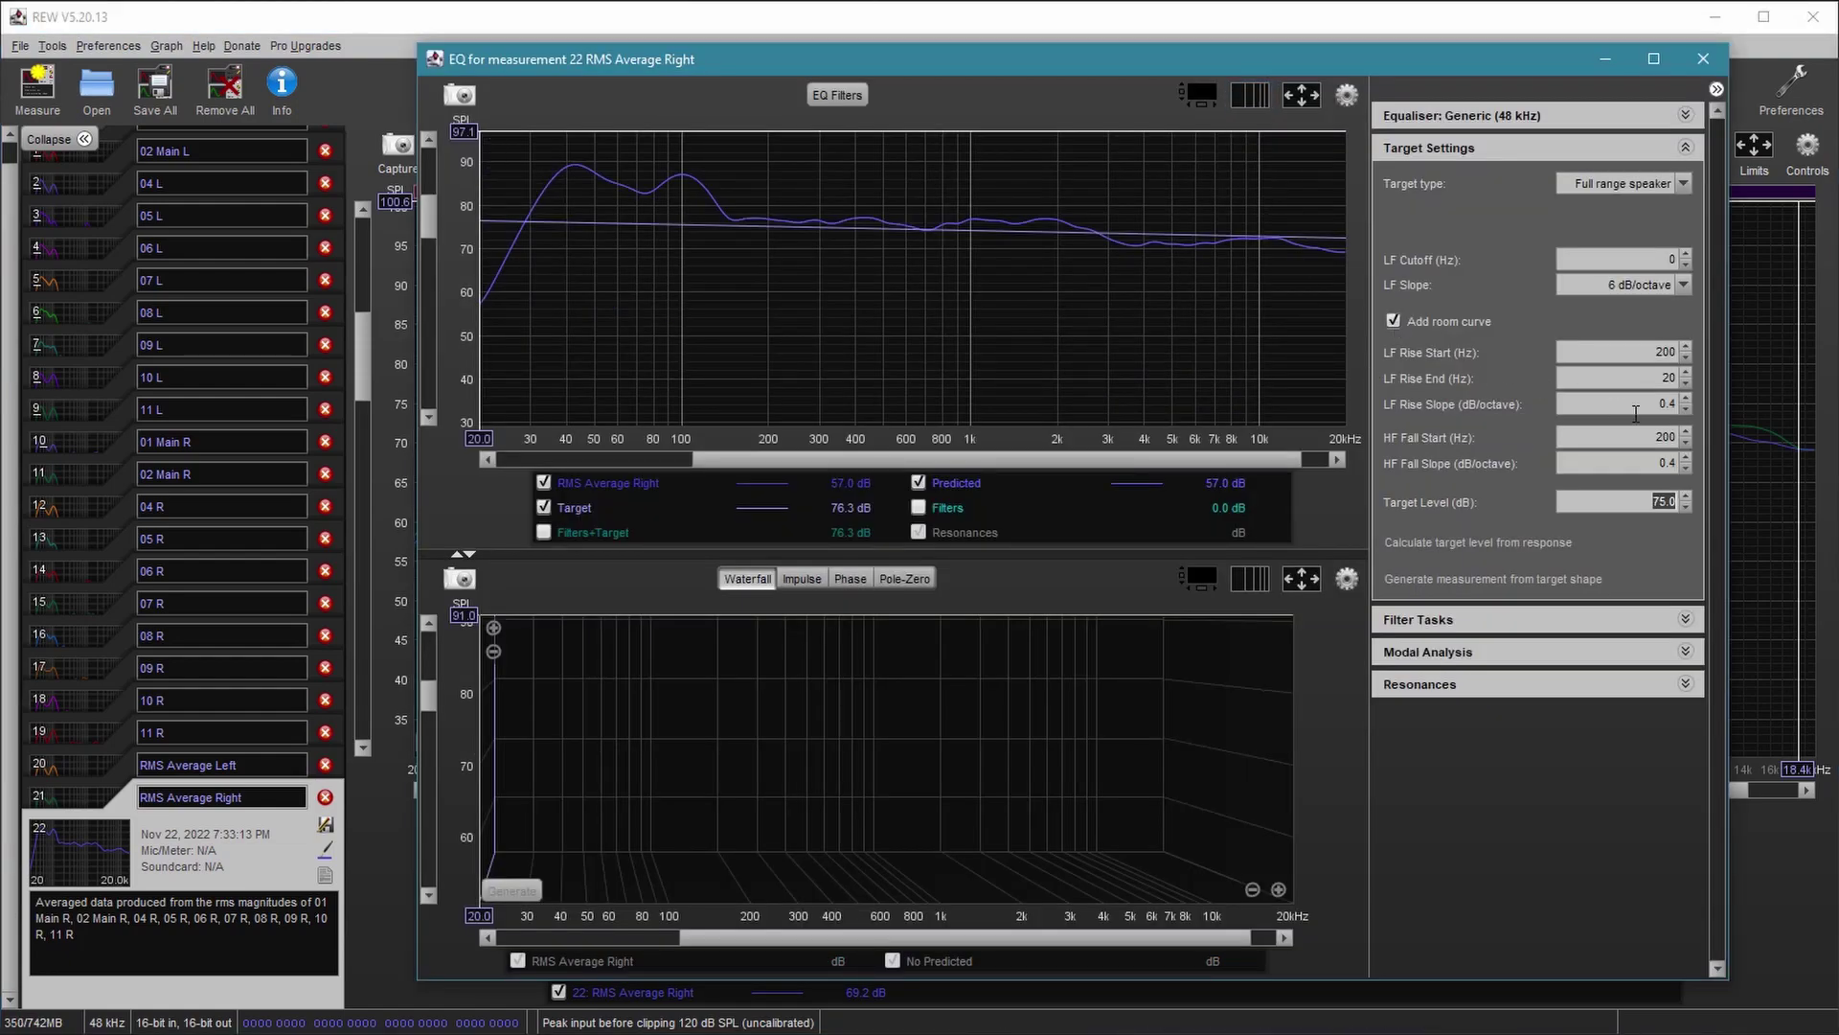
click(1687, 399)
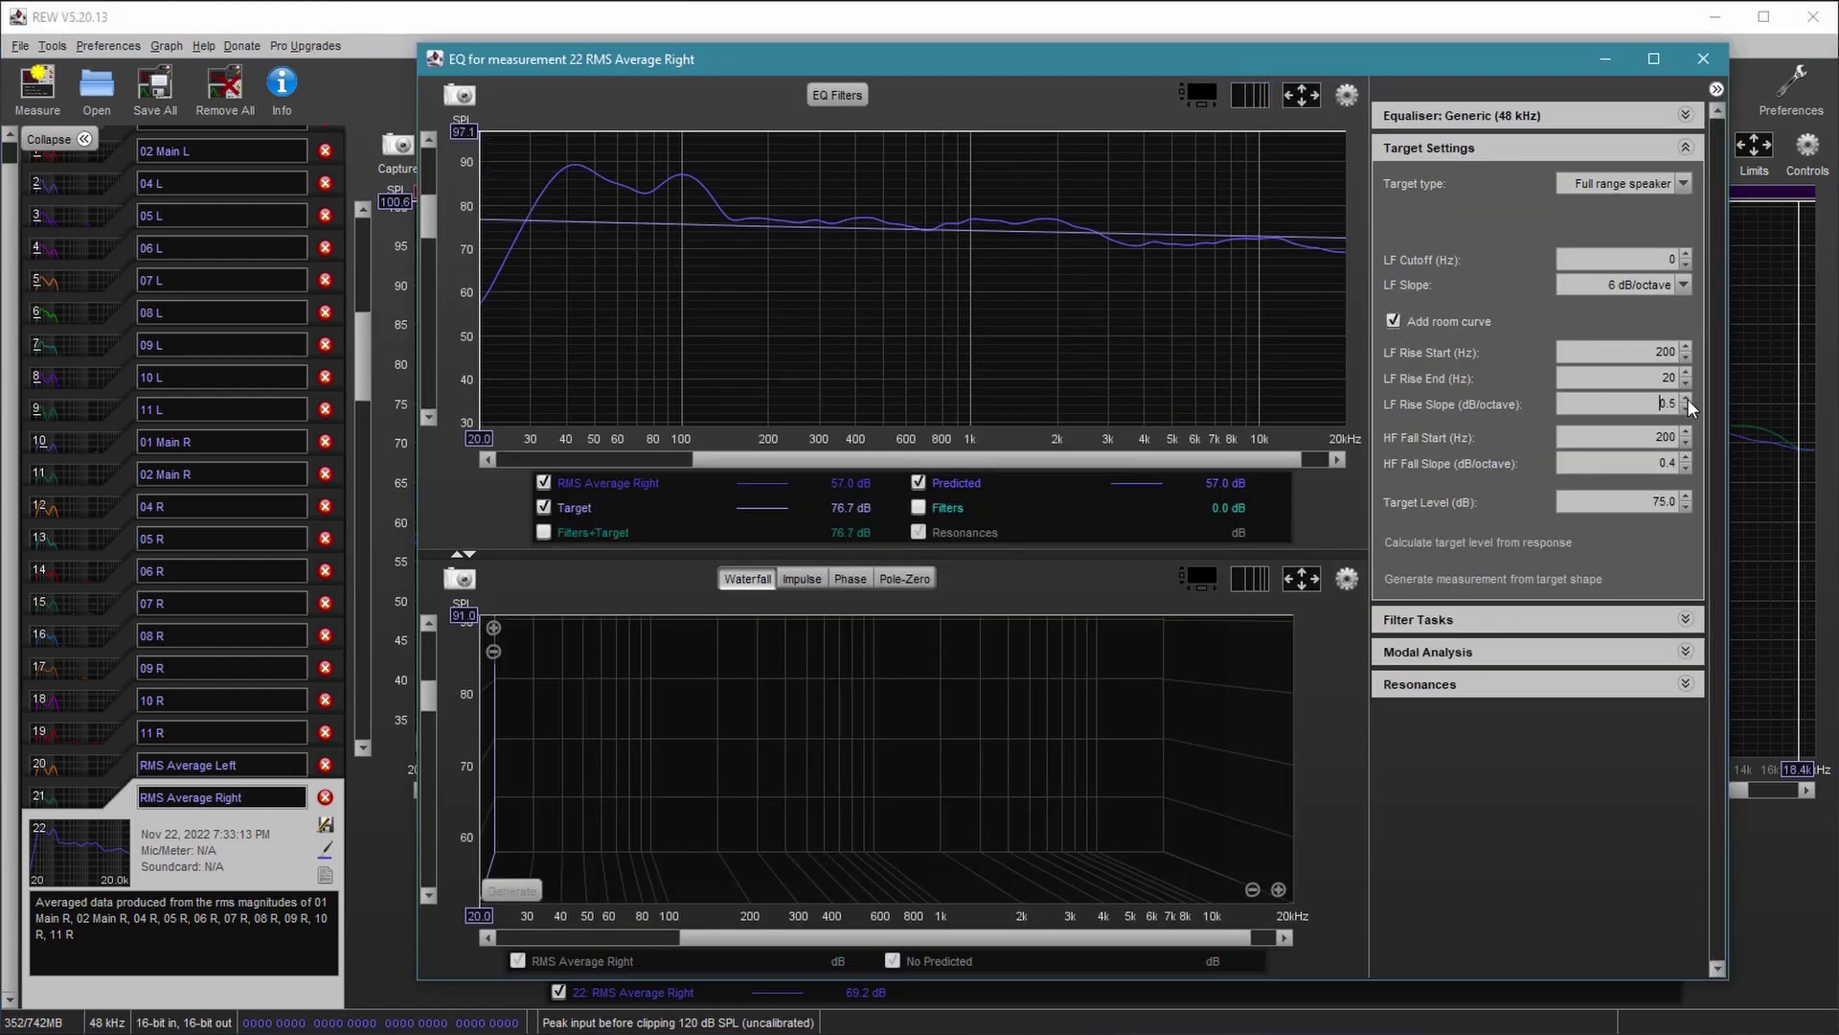
click(1687, 457)
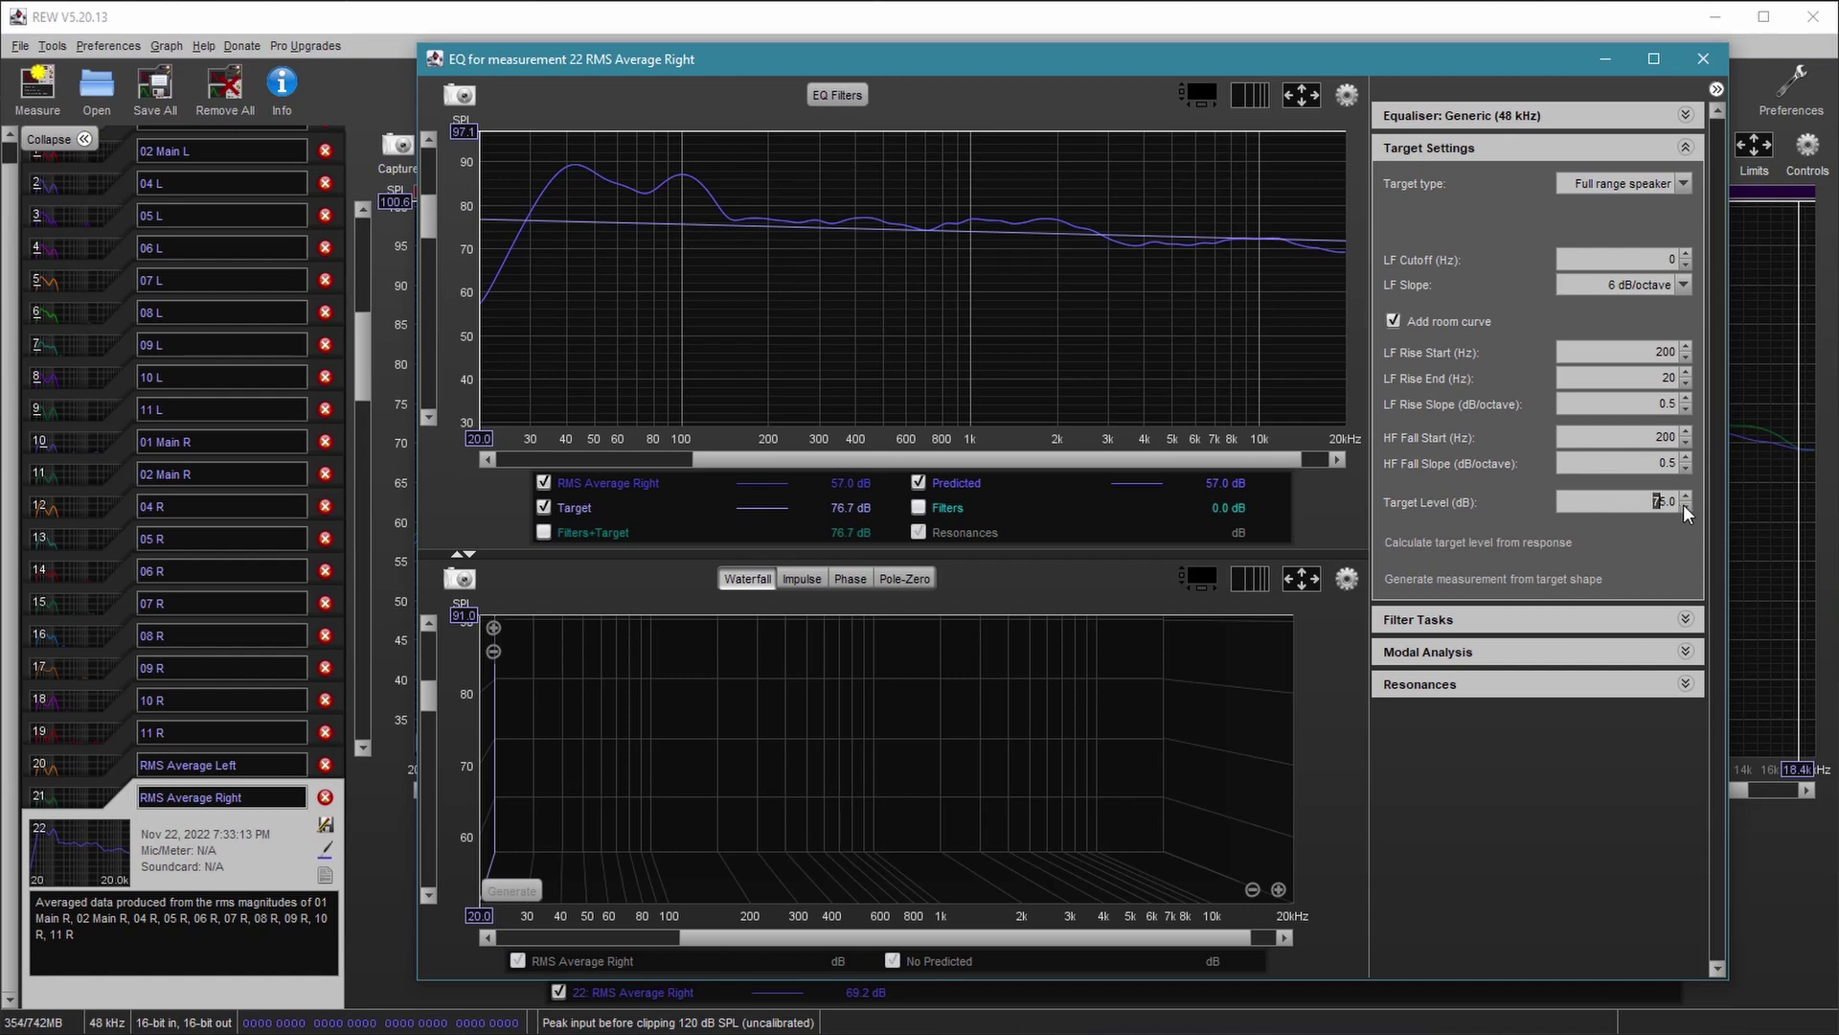
drag(1645, 504, 1682, 504)
text(72.5)
key(Return)
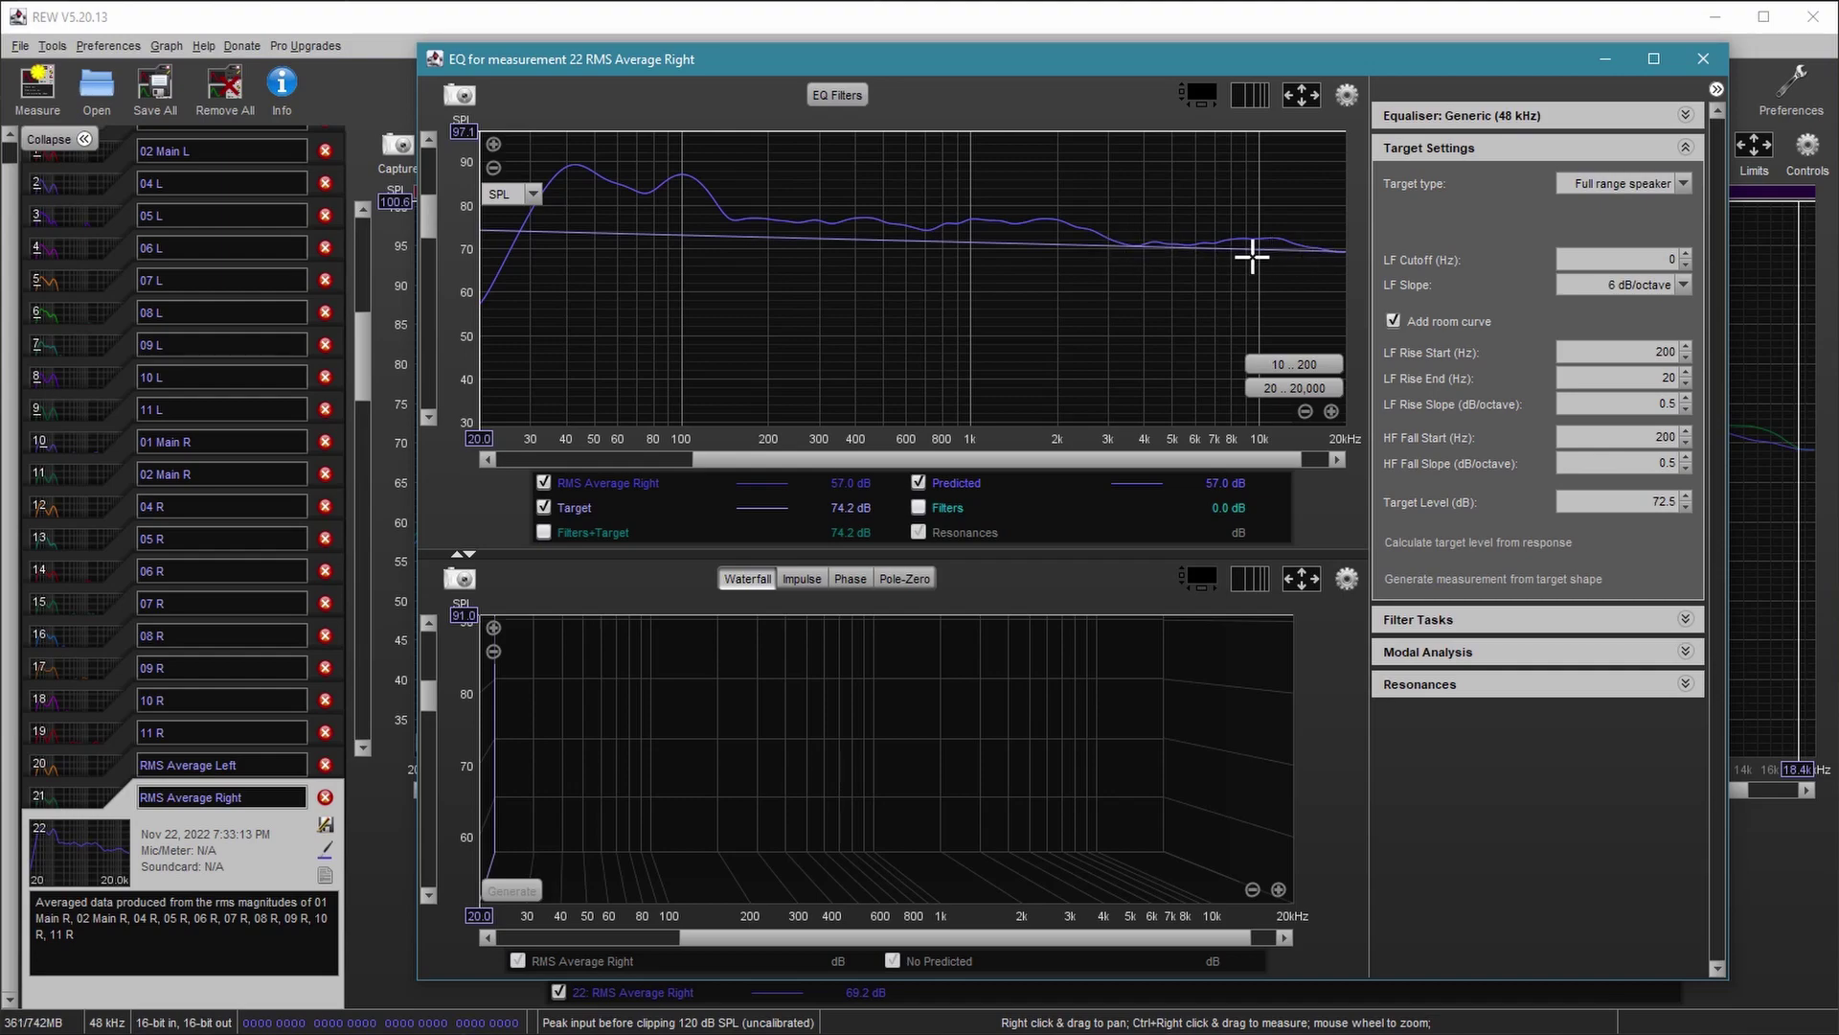
Match the response of RMS Average Left to its target with the filter tasks, and close the EQ window.
click(72, 766)
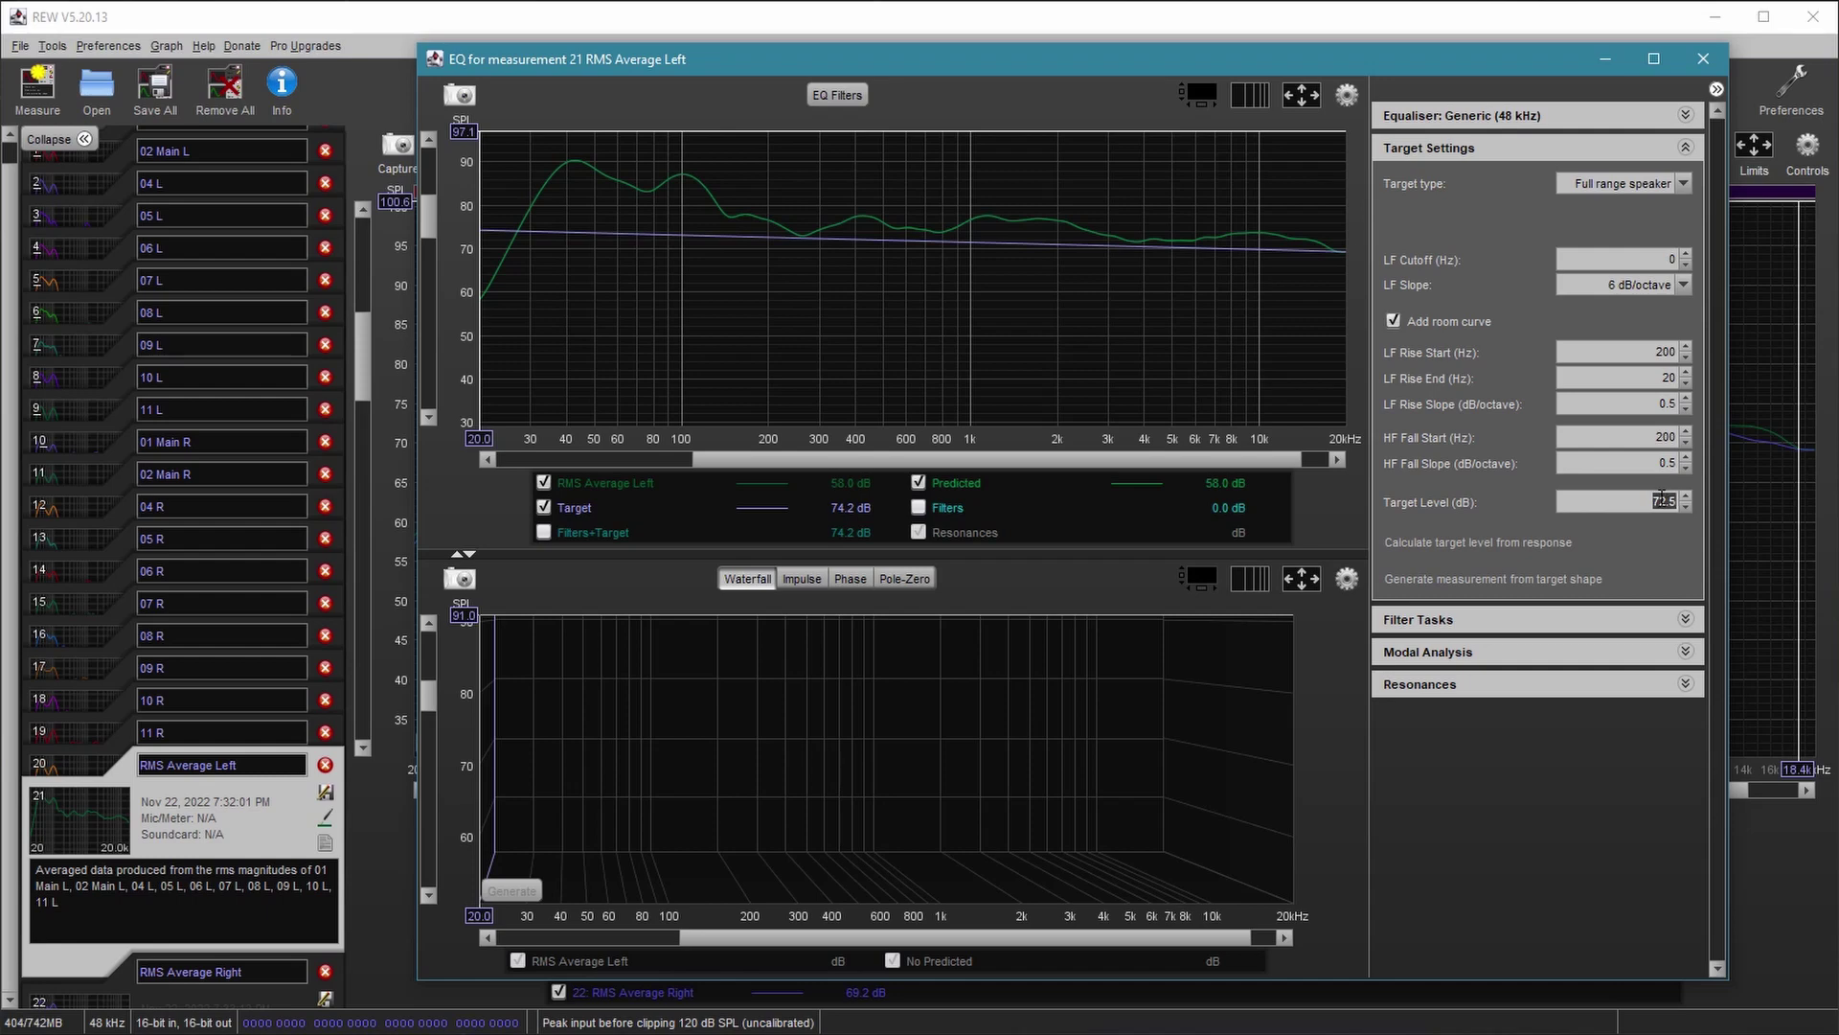
click(1439, 619)
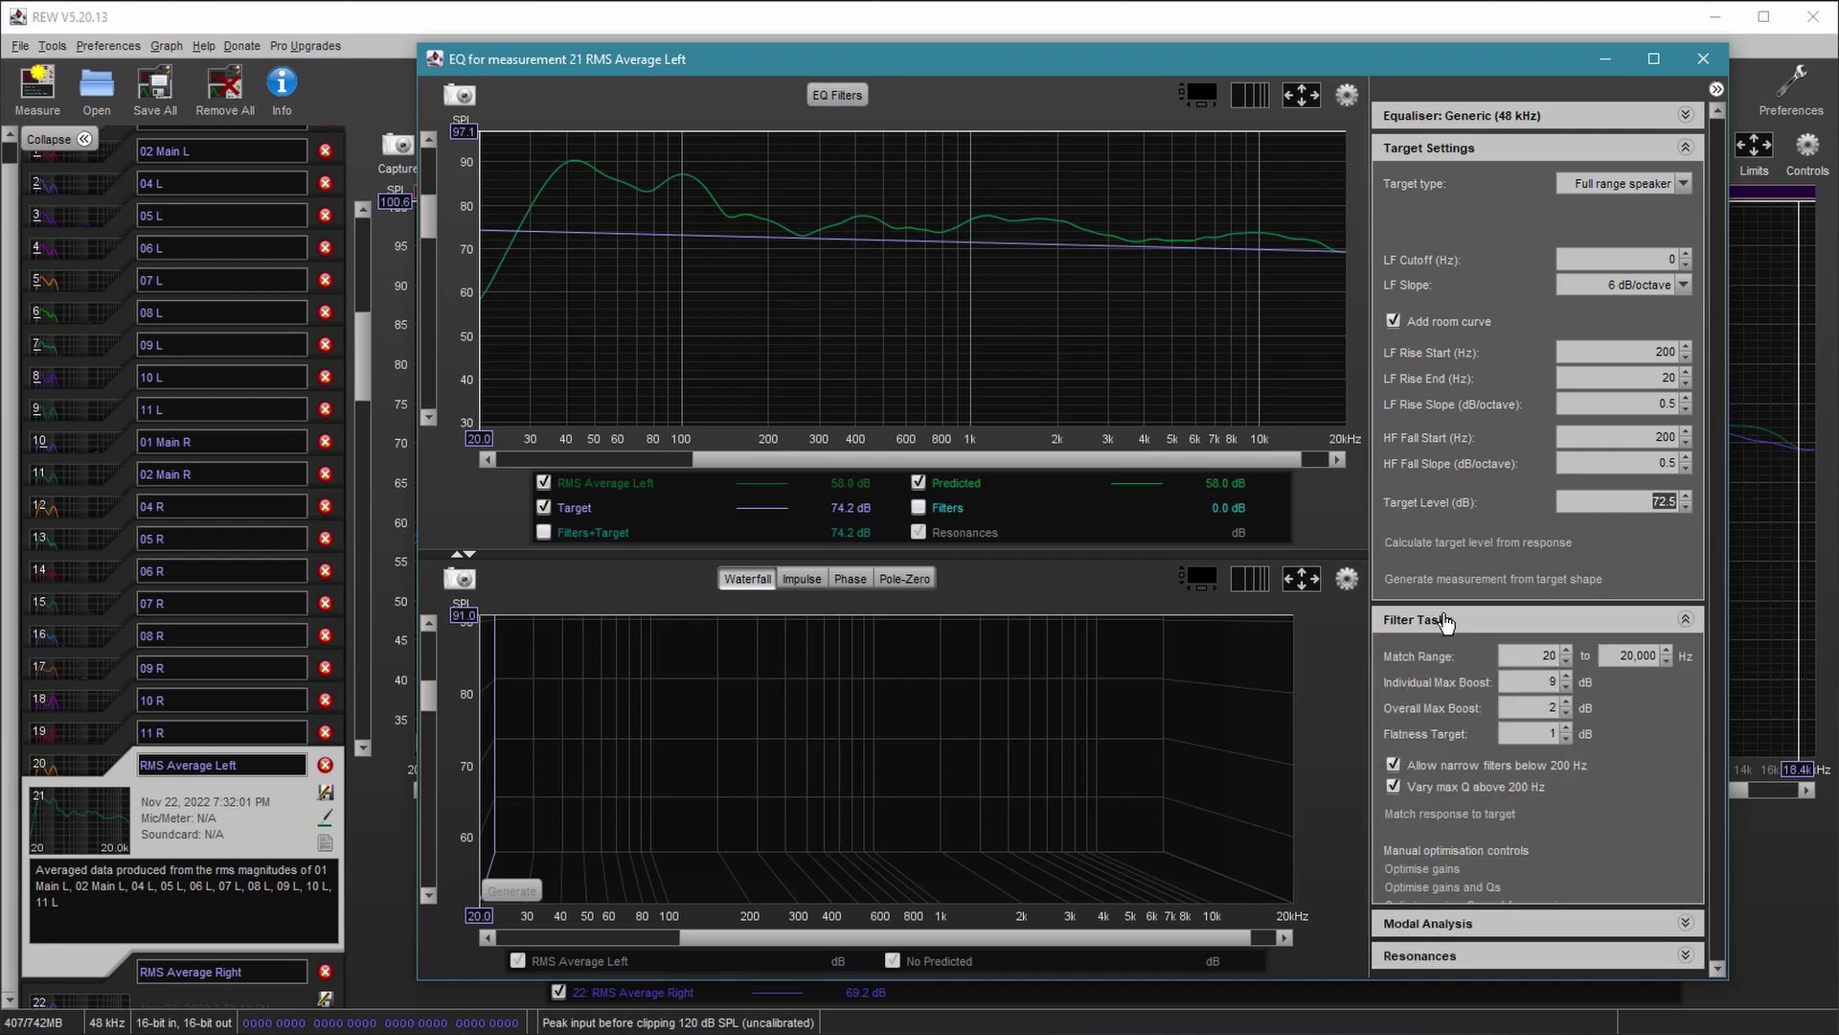
scroll(1635, 791, down, 4)
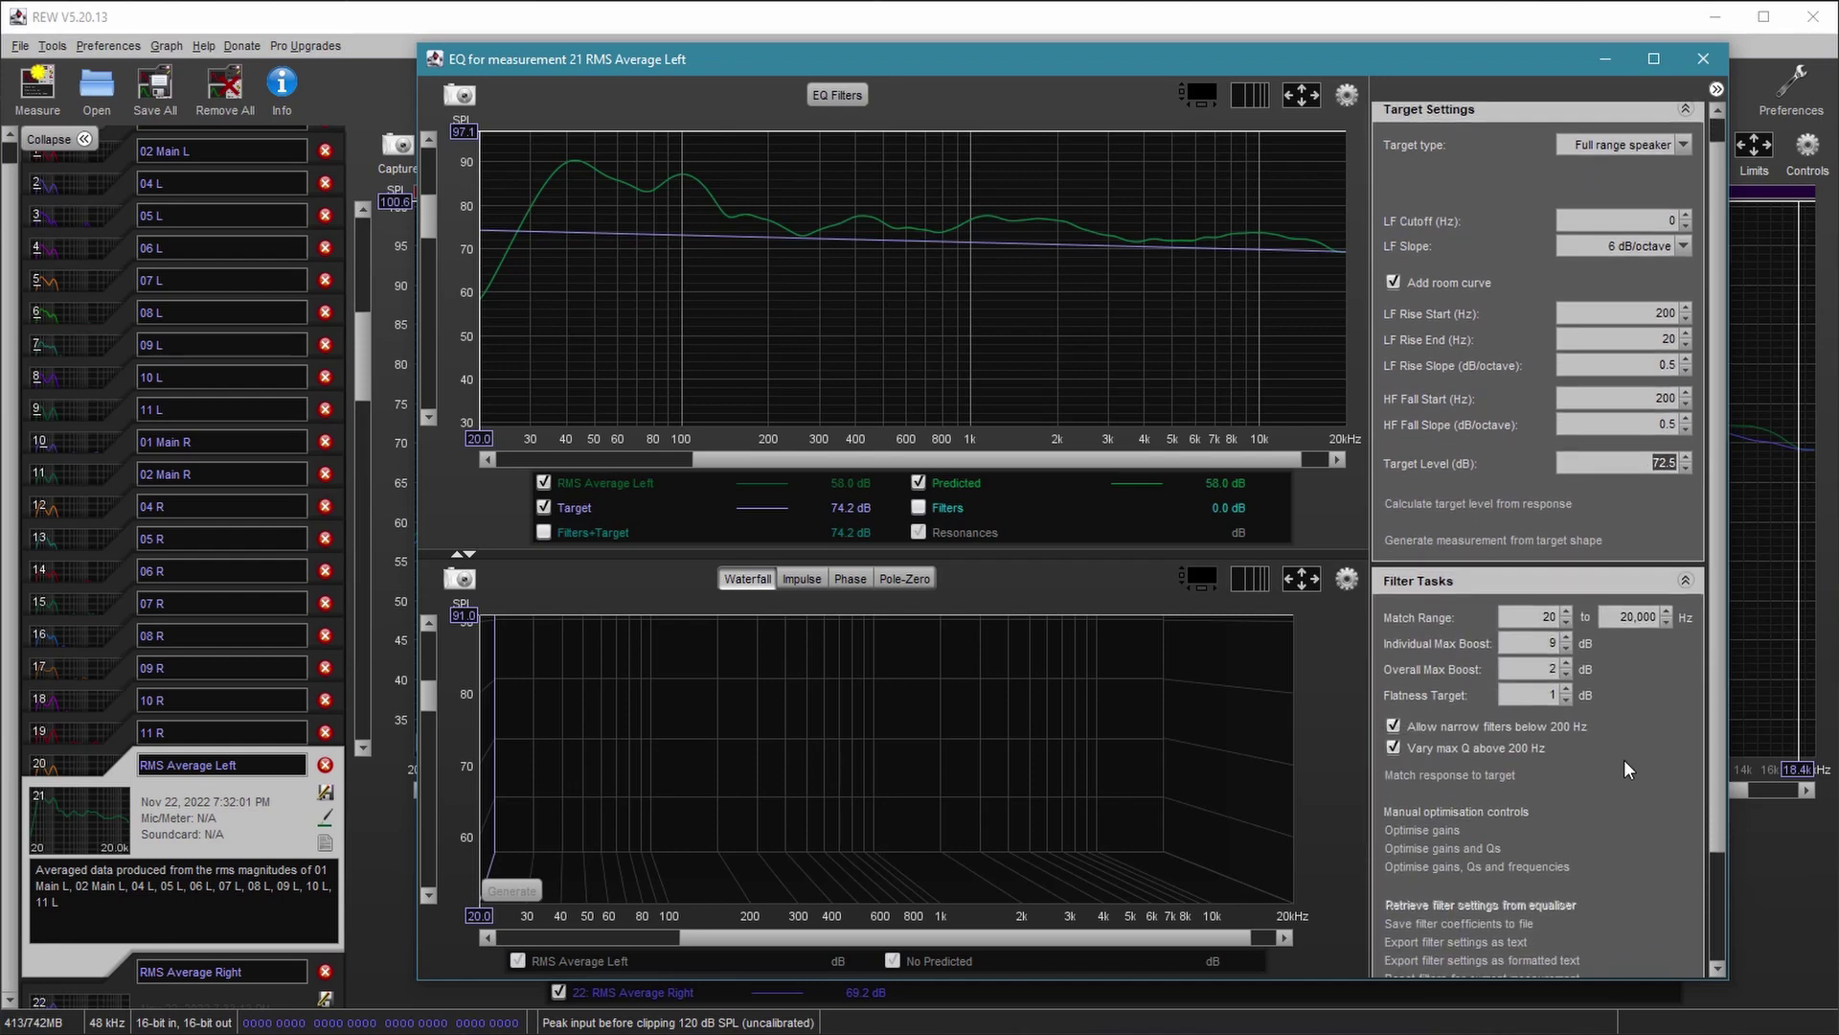
scroll(1623, 747, down, 1)
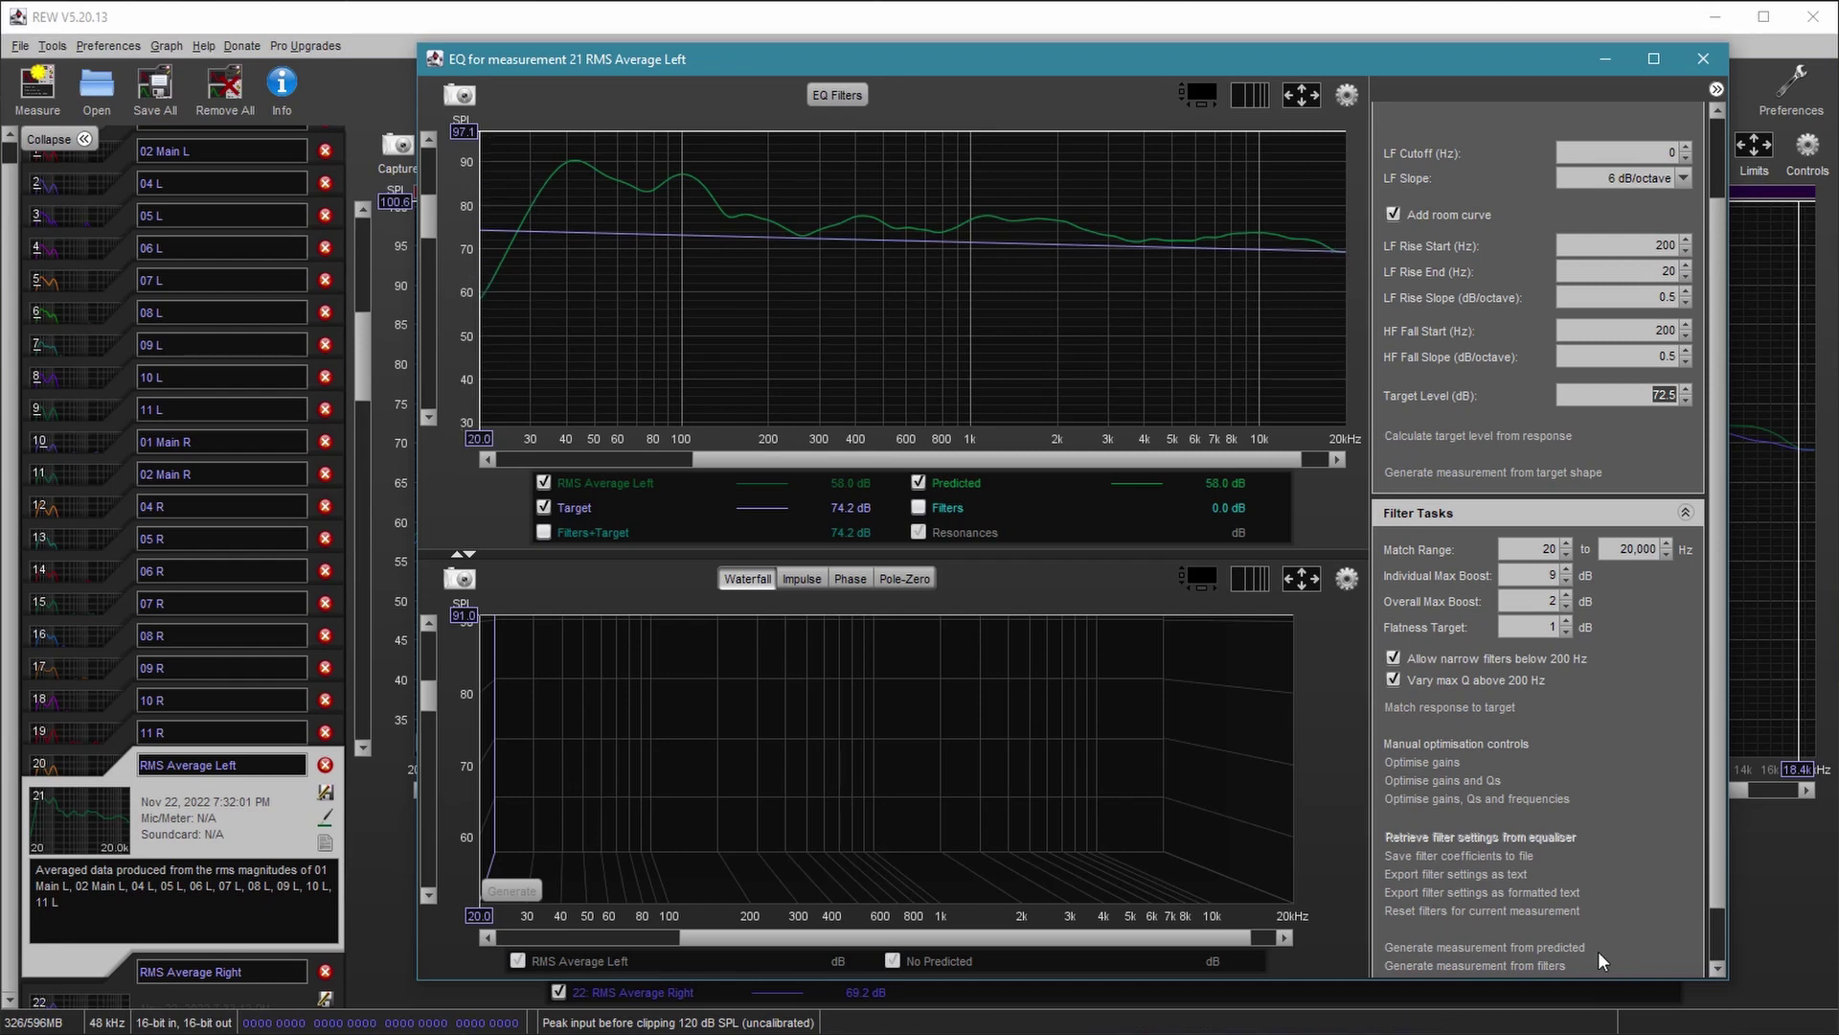
click(1477, 710)
click(1623, 816)
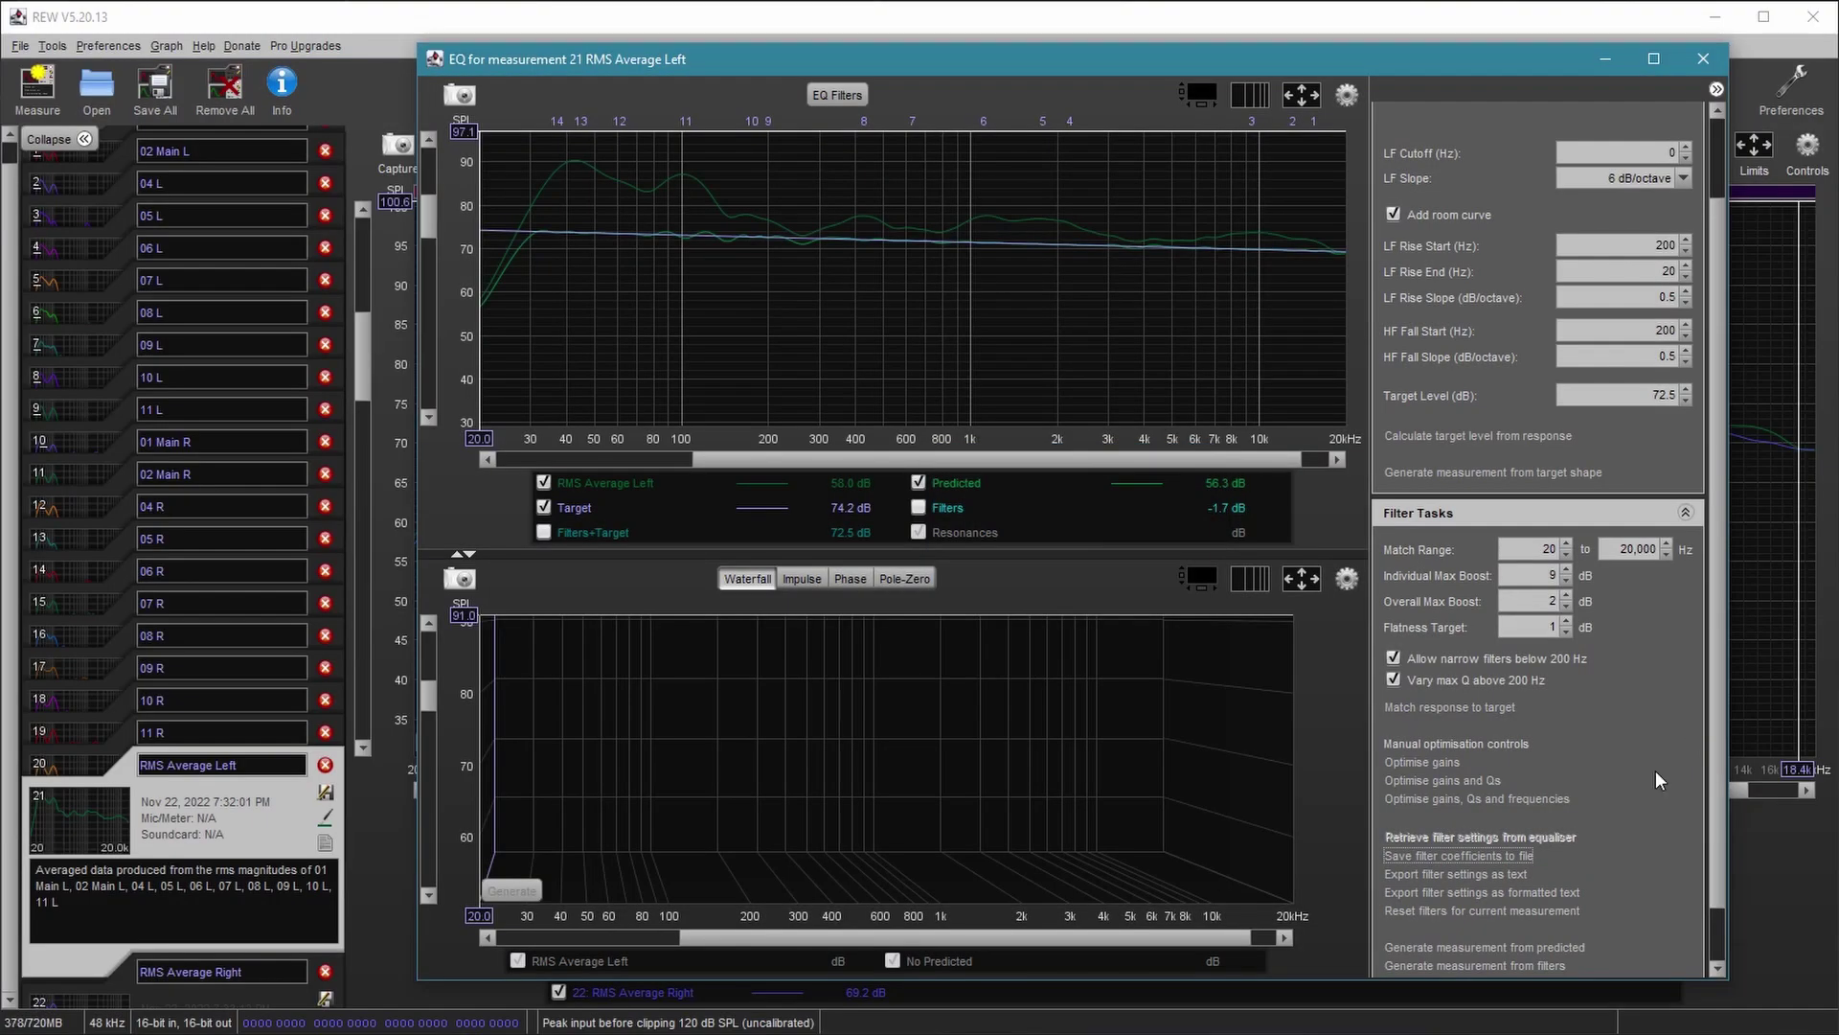
click(1703, 59)
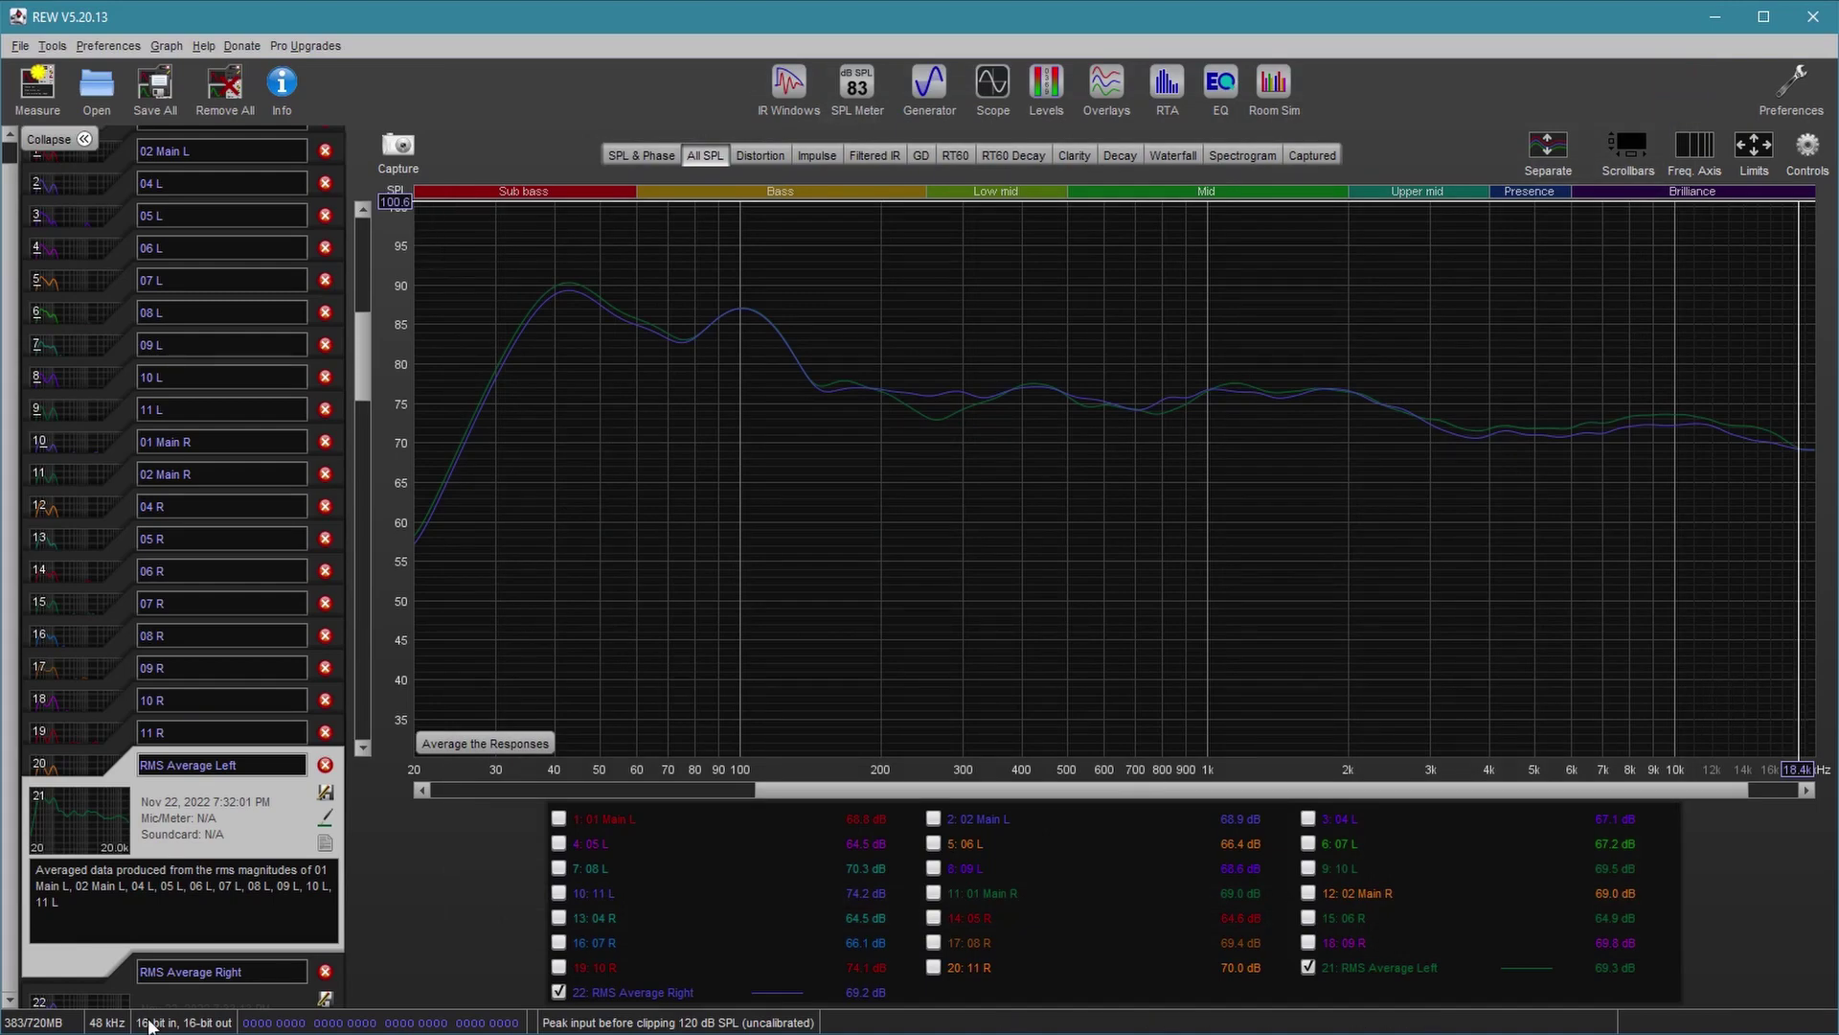
Open the EQ for RMS Average Right, match its response to the target, and close the EQ window.
click(220, 971)
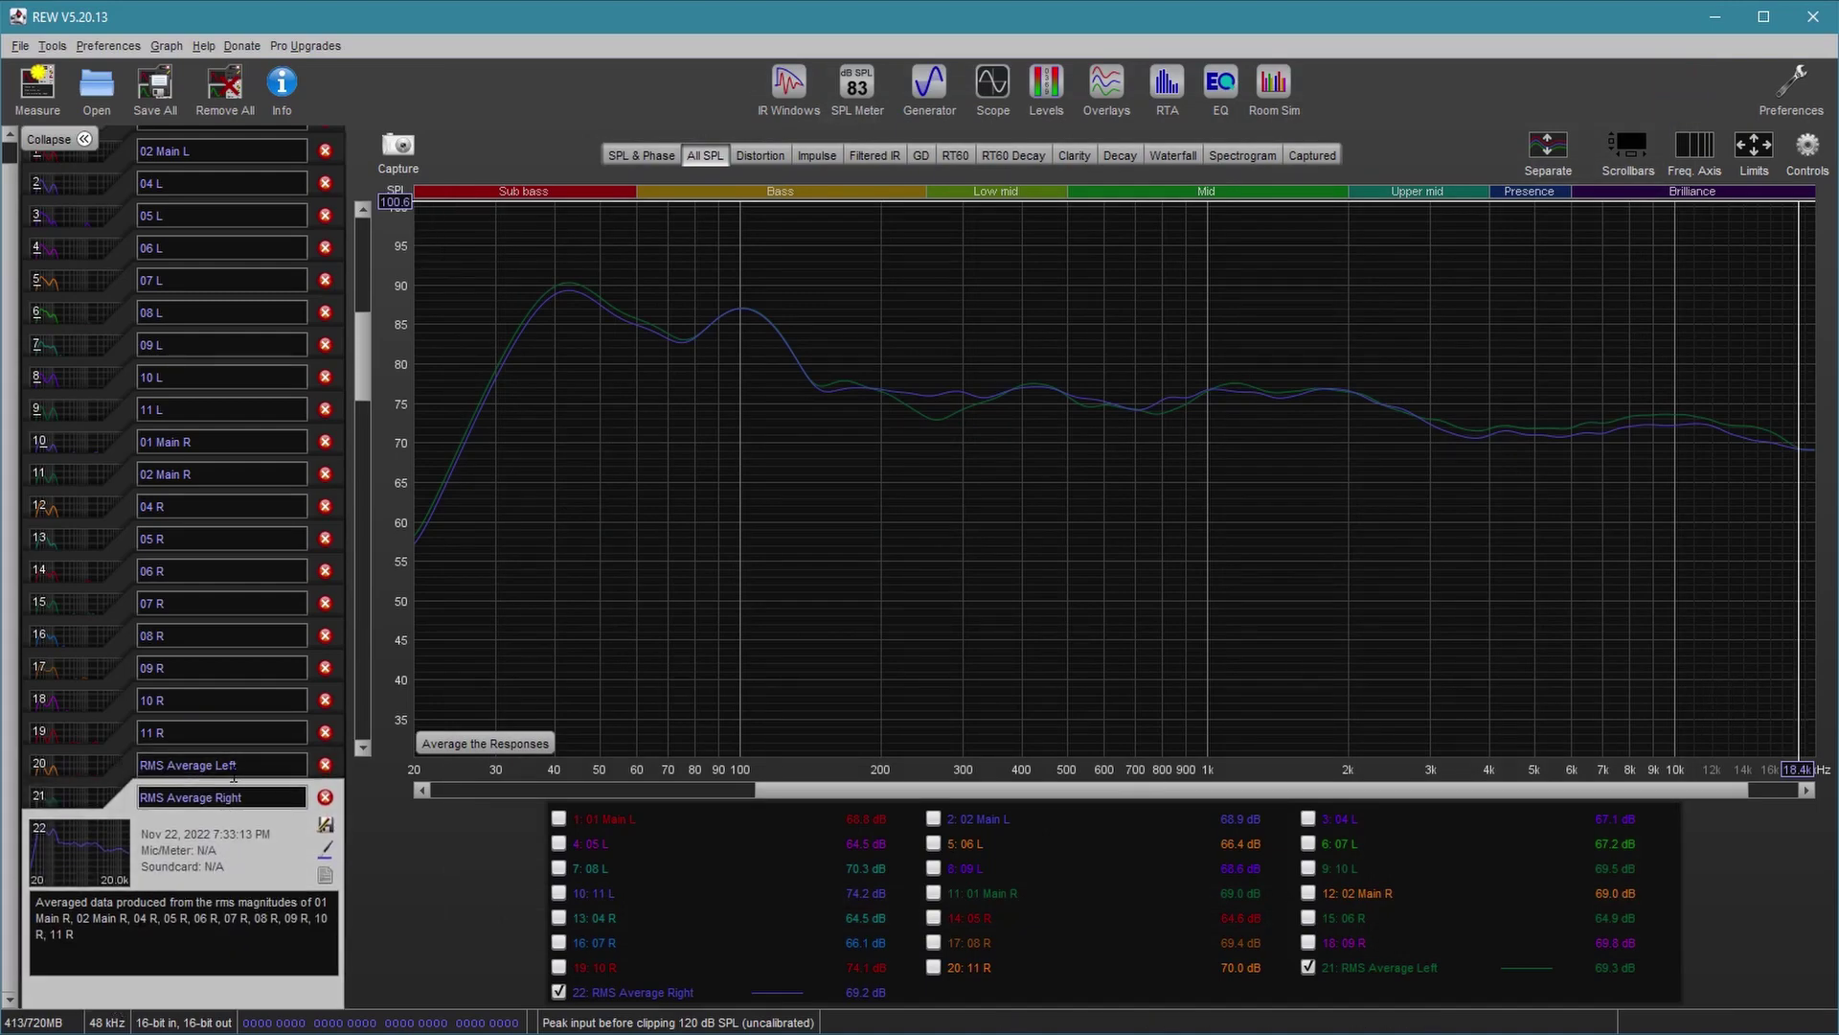
click(1224, 88)
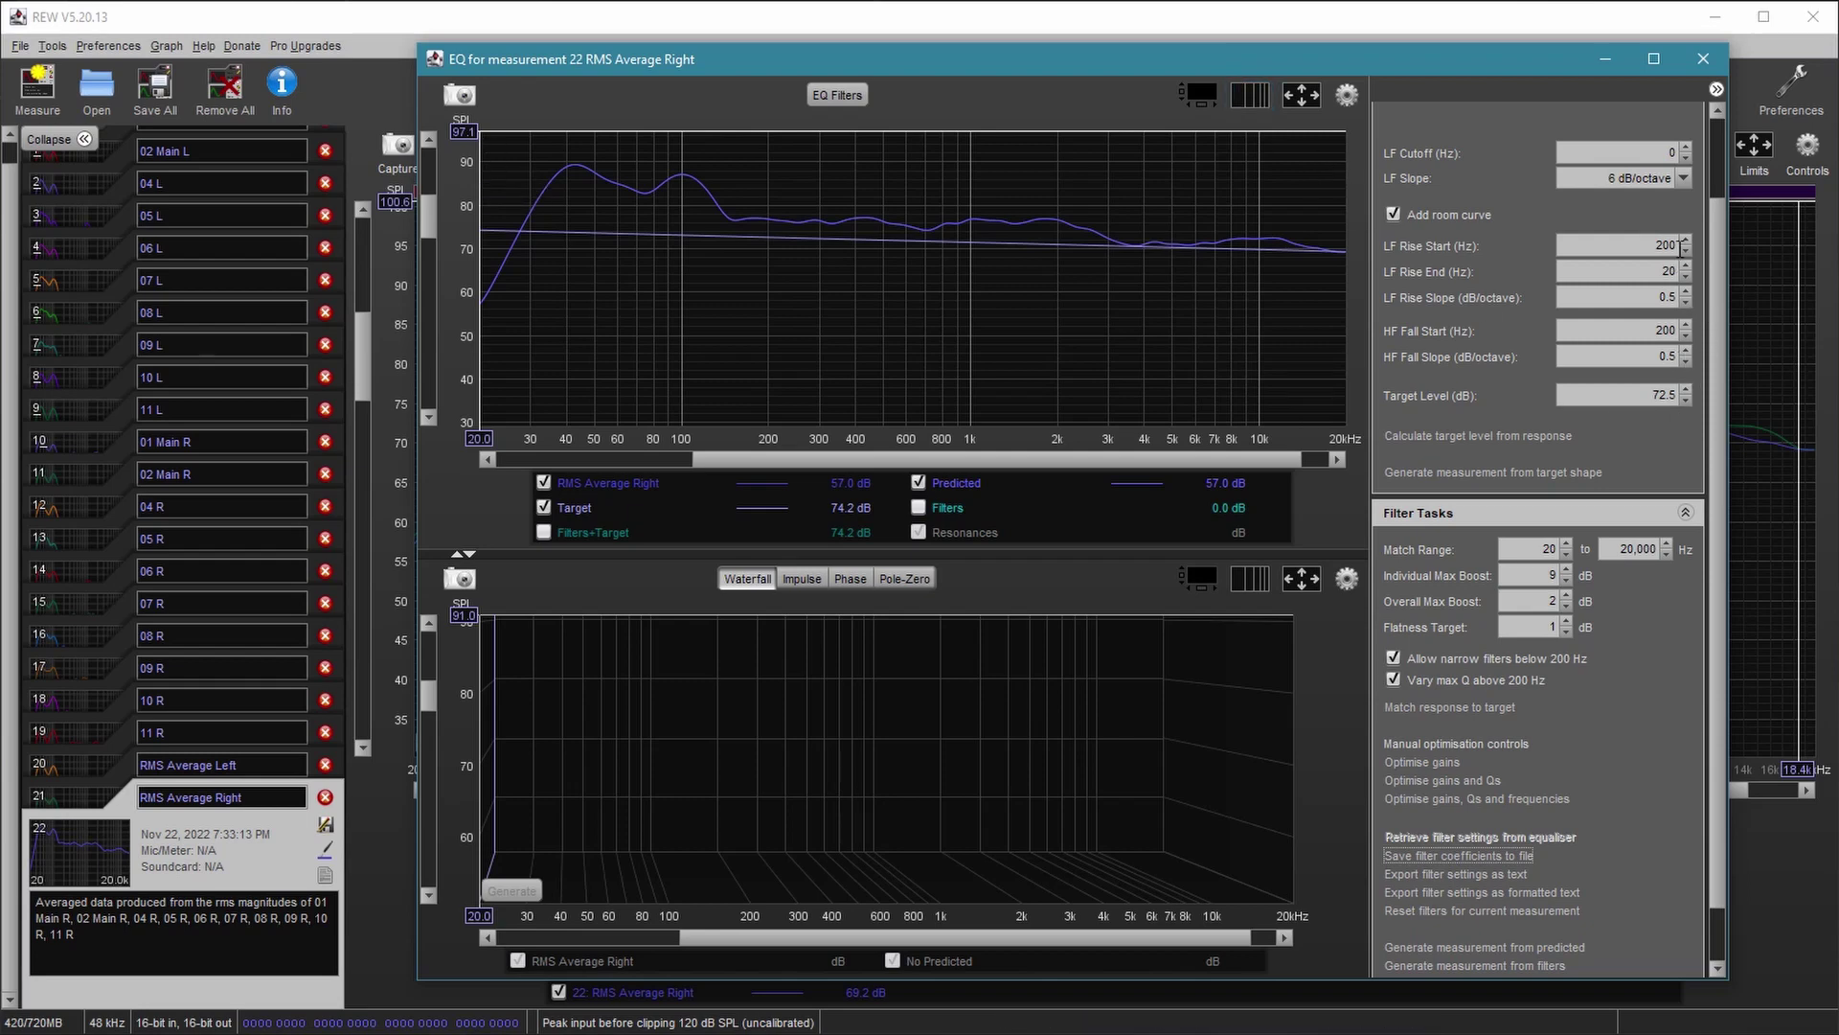
scroll(1718, 321, up, 3)
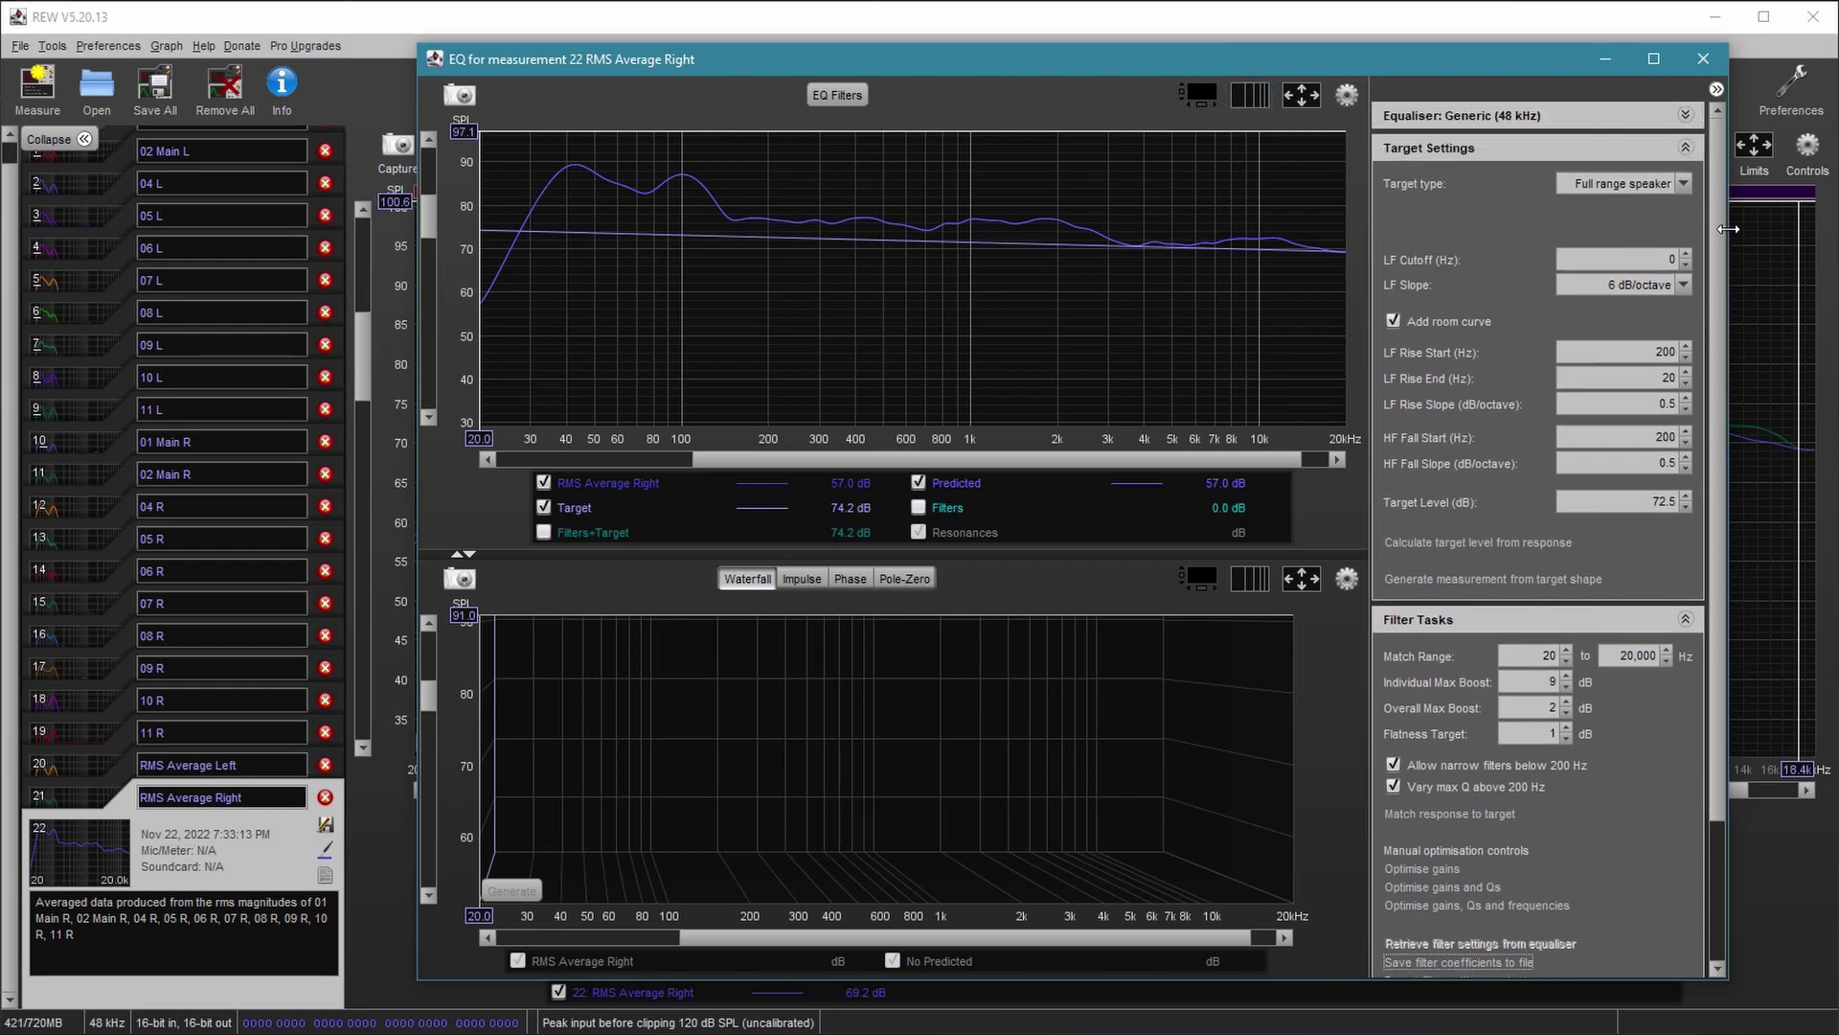
scroll(1725, 288, down, 4)
scroll(1730, 358, down, 1)
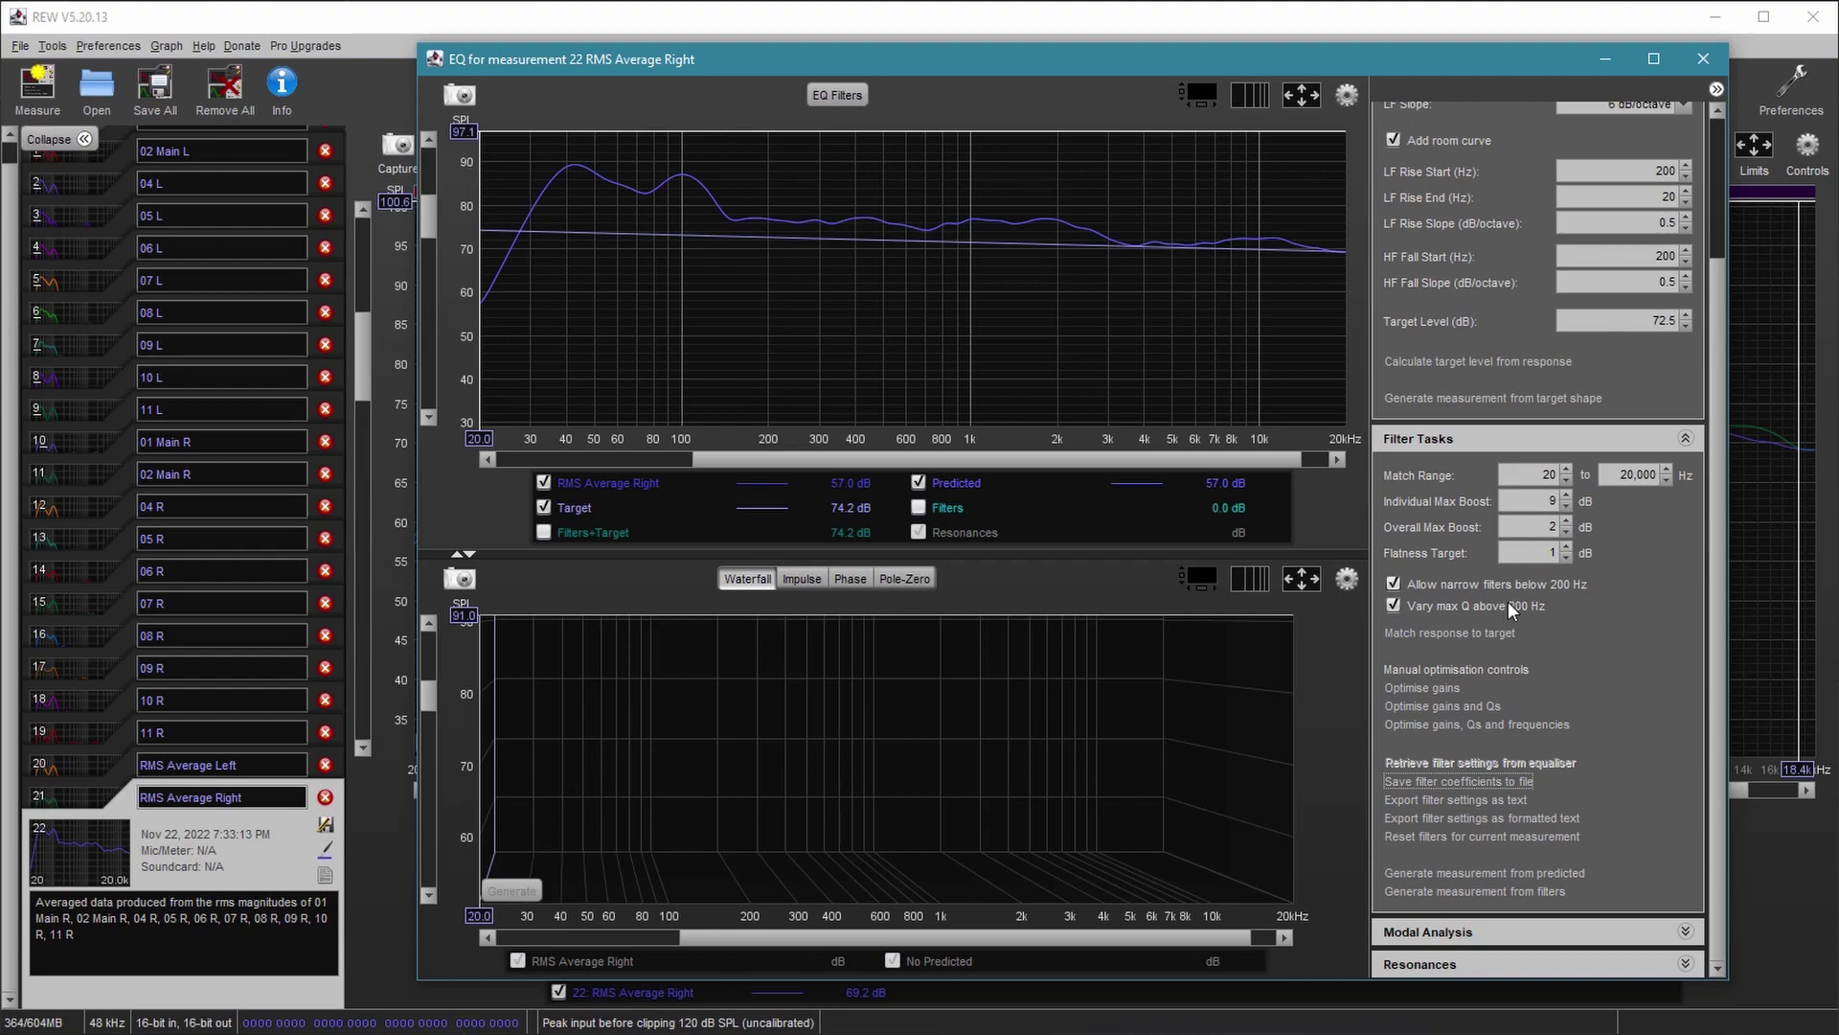
click(1449, 632)
click(1612, 747)
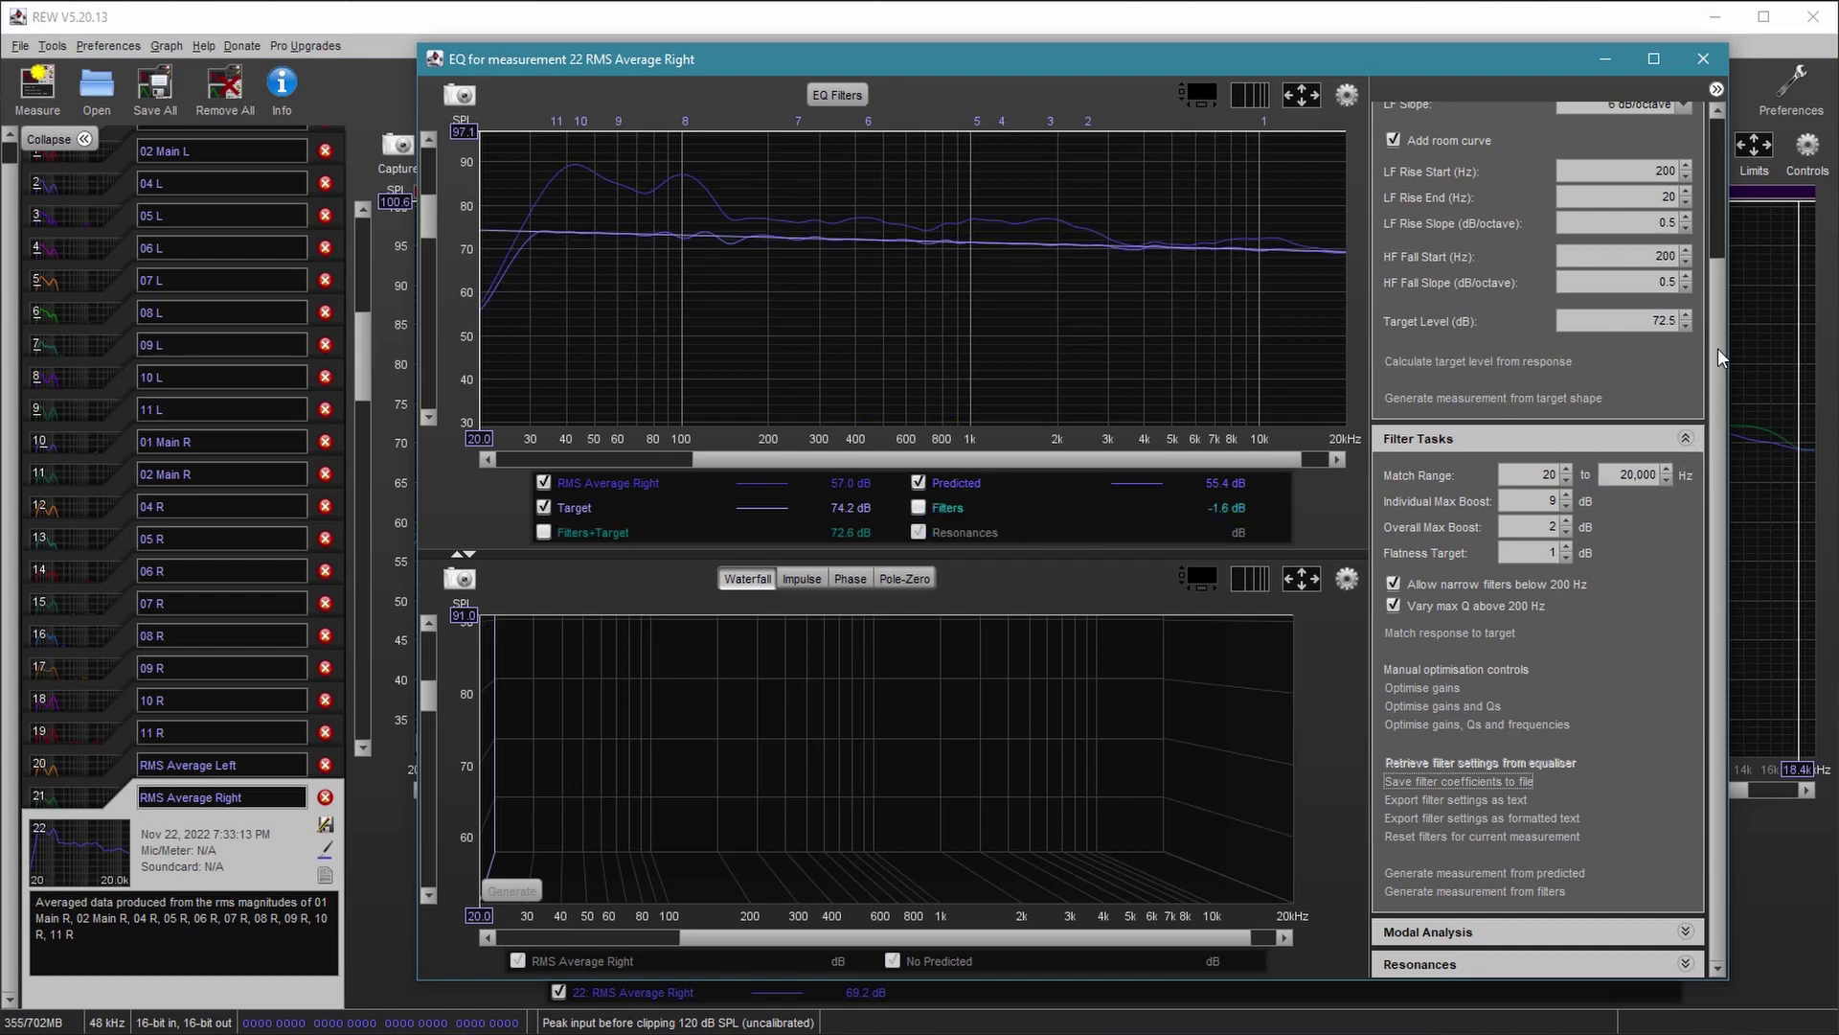
click(1703, 59)
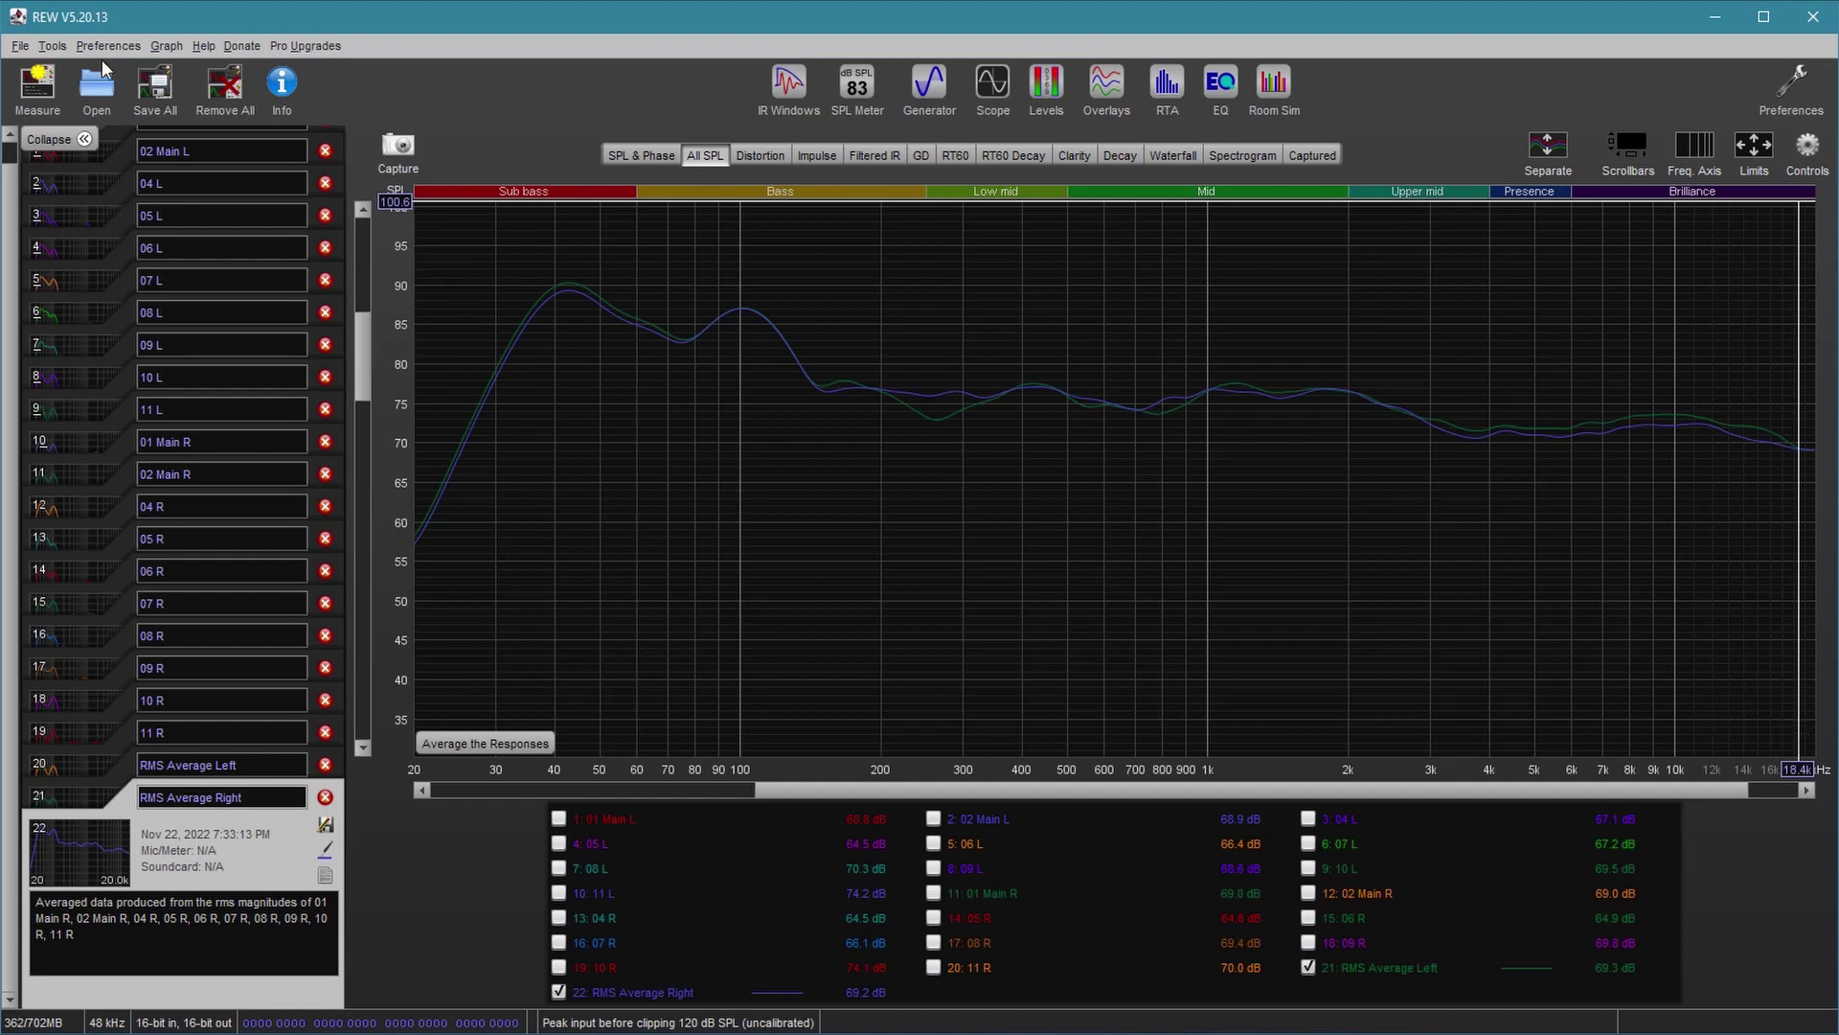
Set up a stereo WAV export of the filters' impulse responses with RMS Average Left as the left channel and 48 kHz as the only sample rate.
click(19, 46)
mouse_move(234, 235)
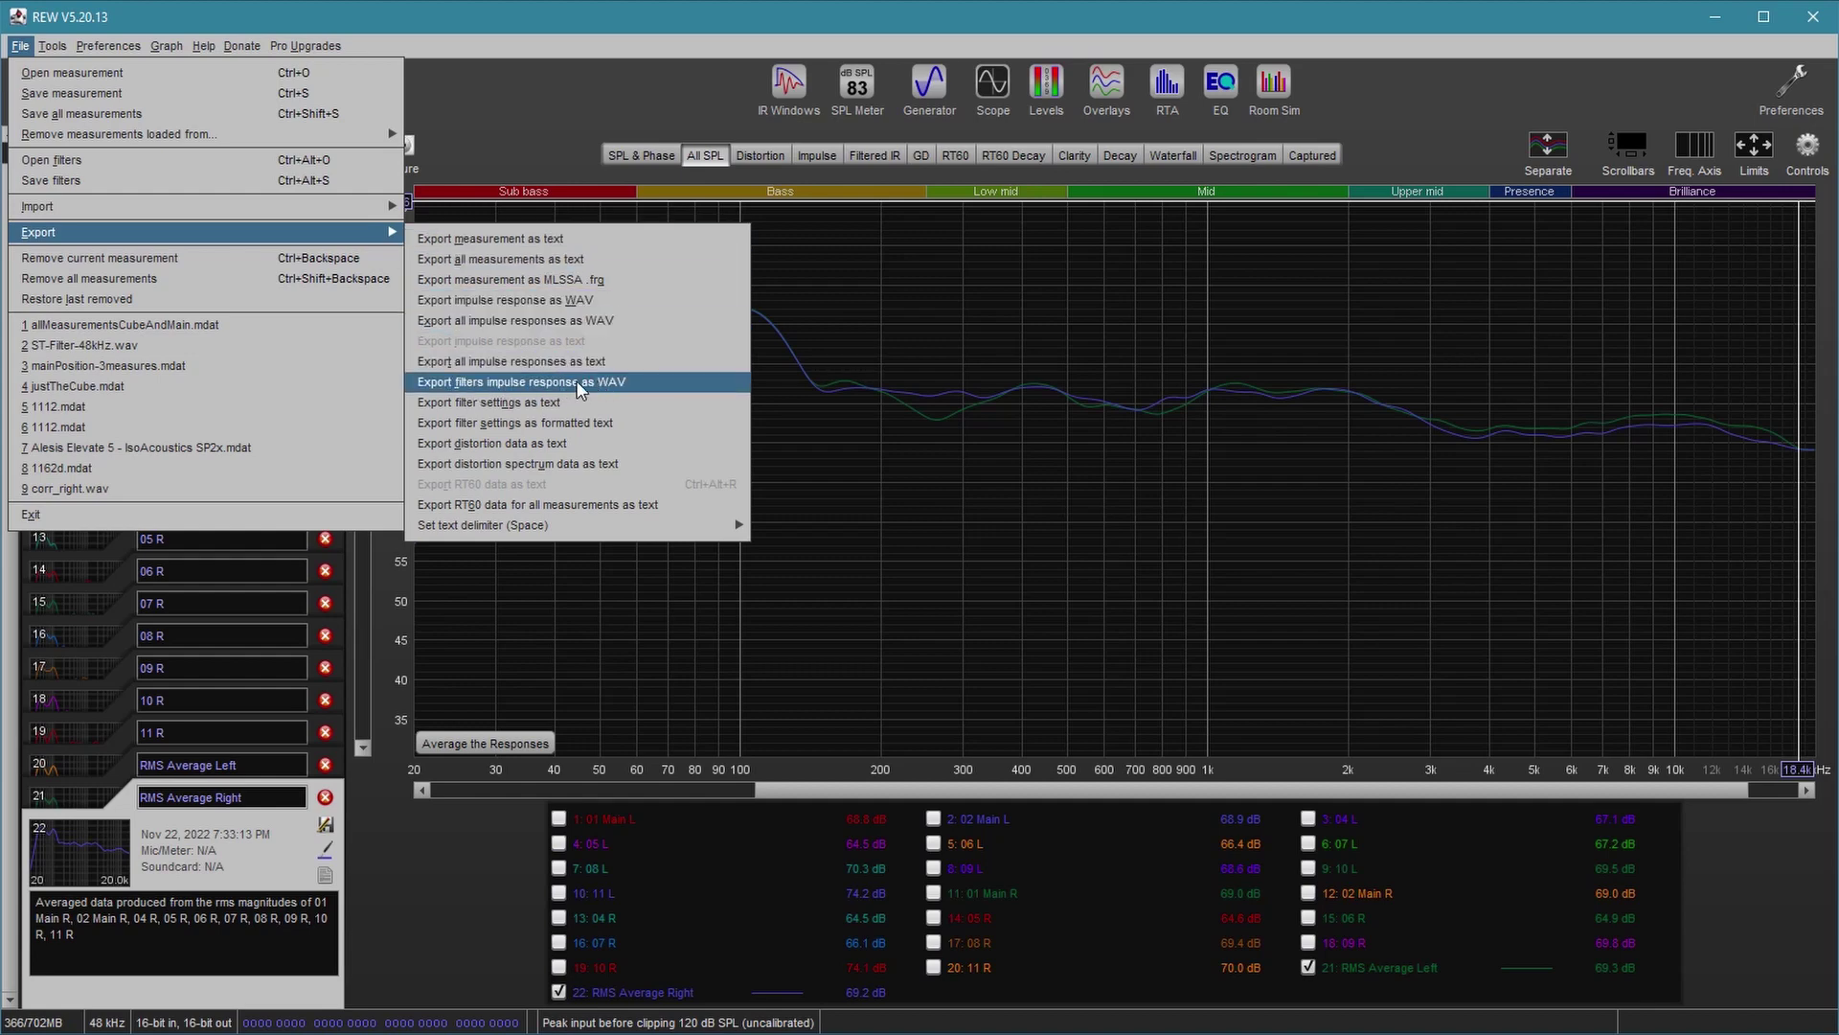
click(648, 383)
click(820, 349)
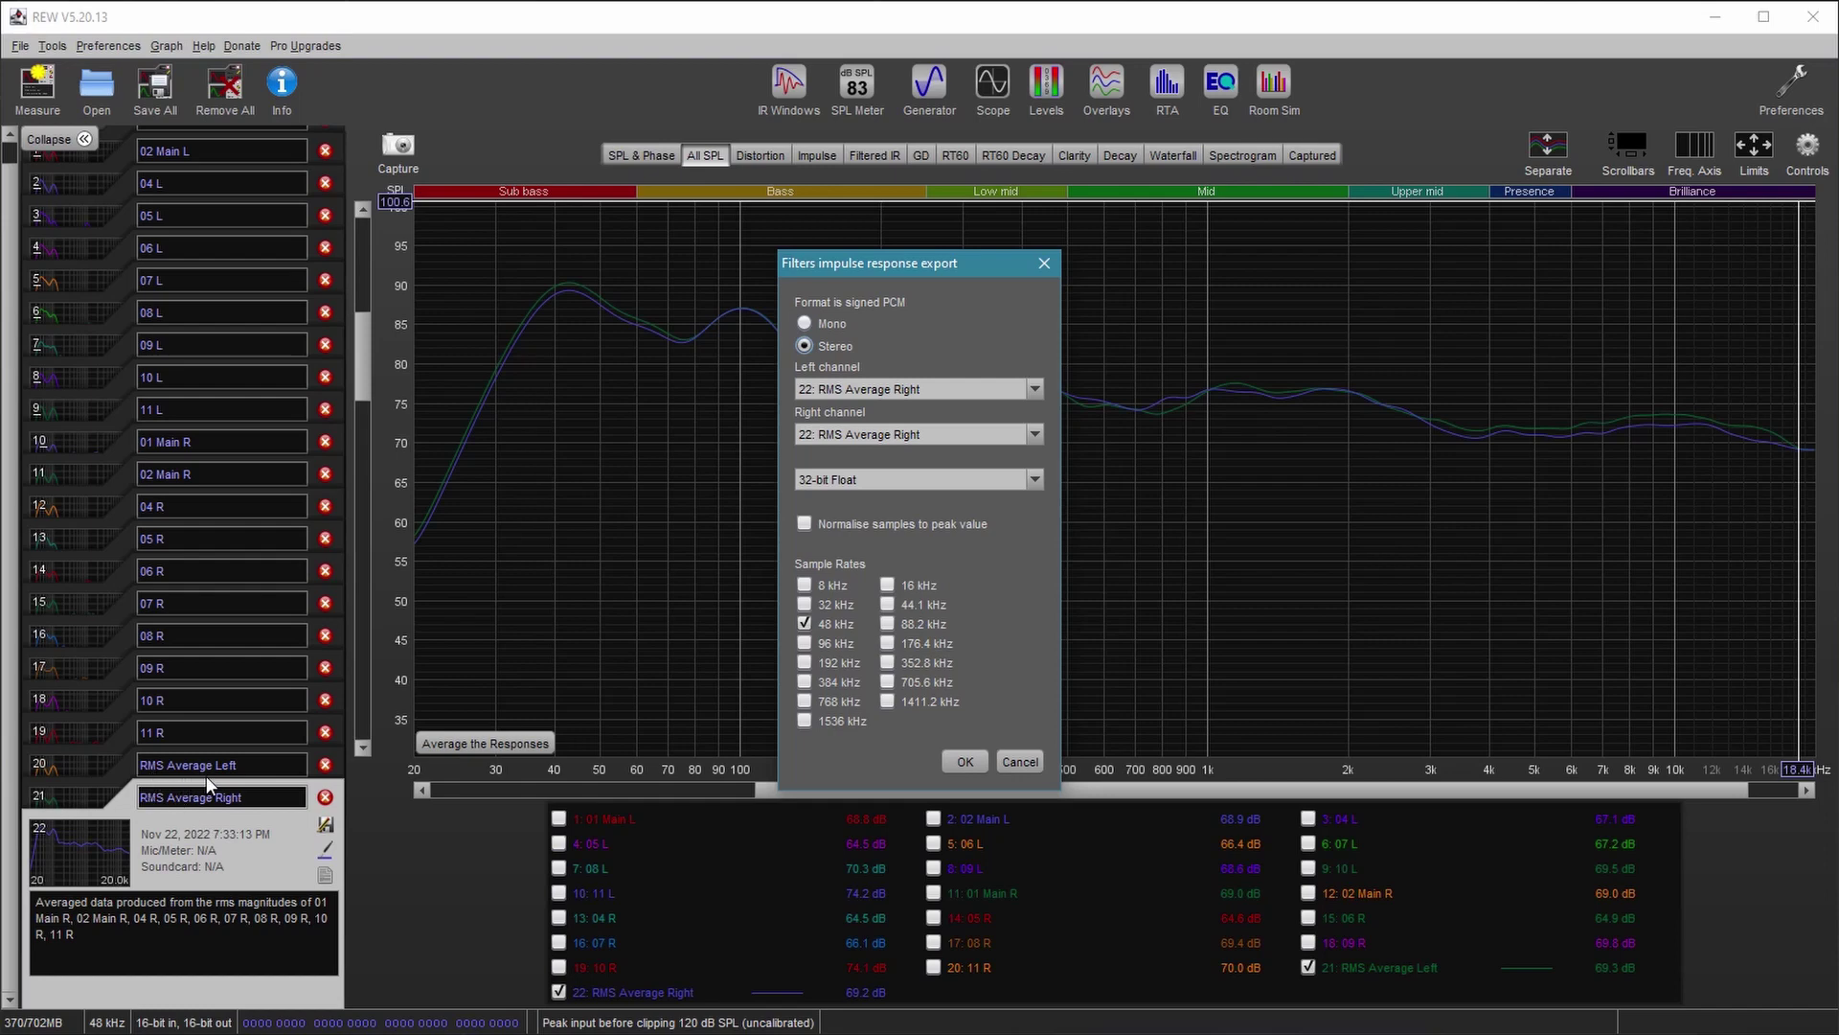
click(1011, 390)
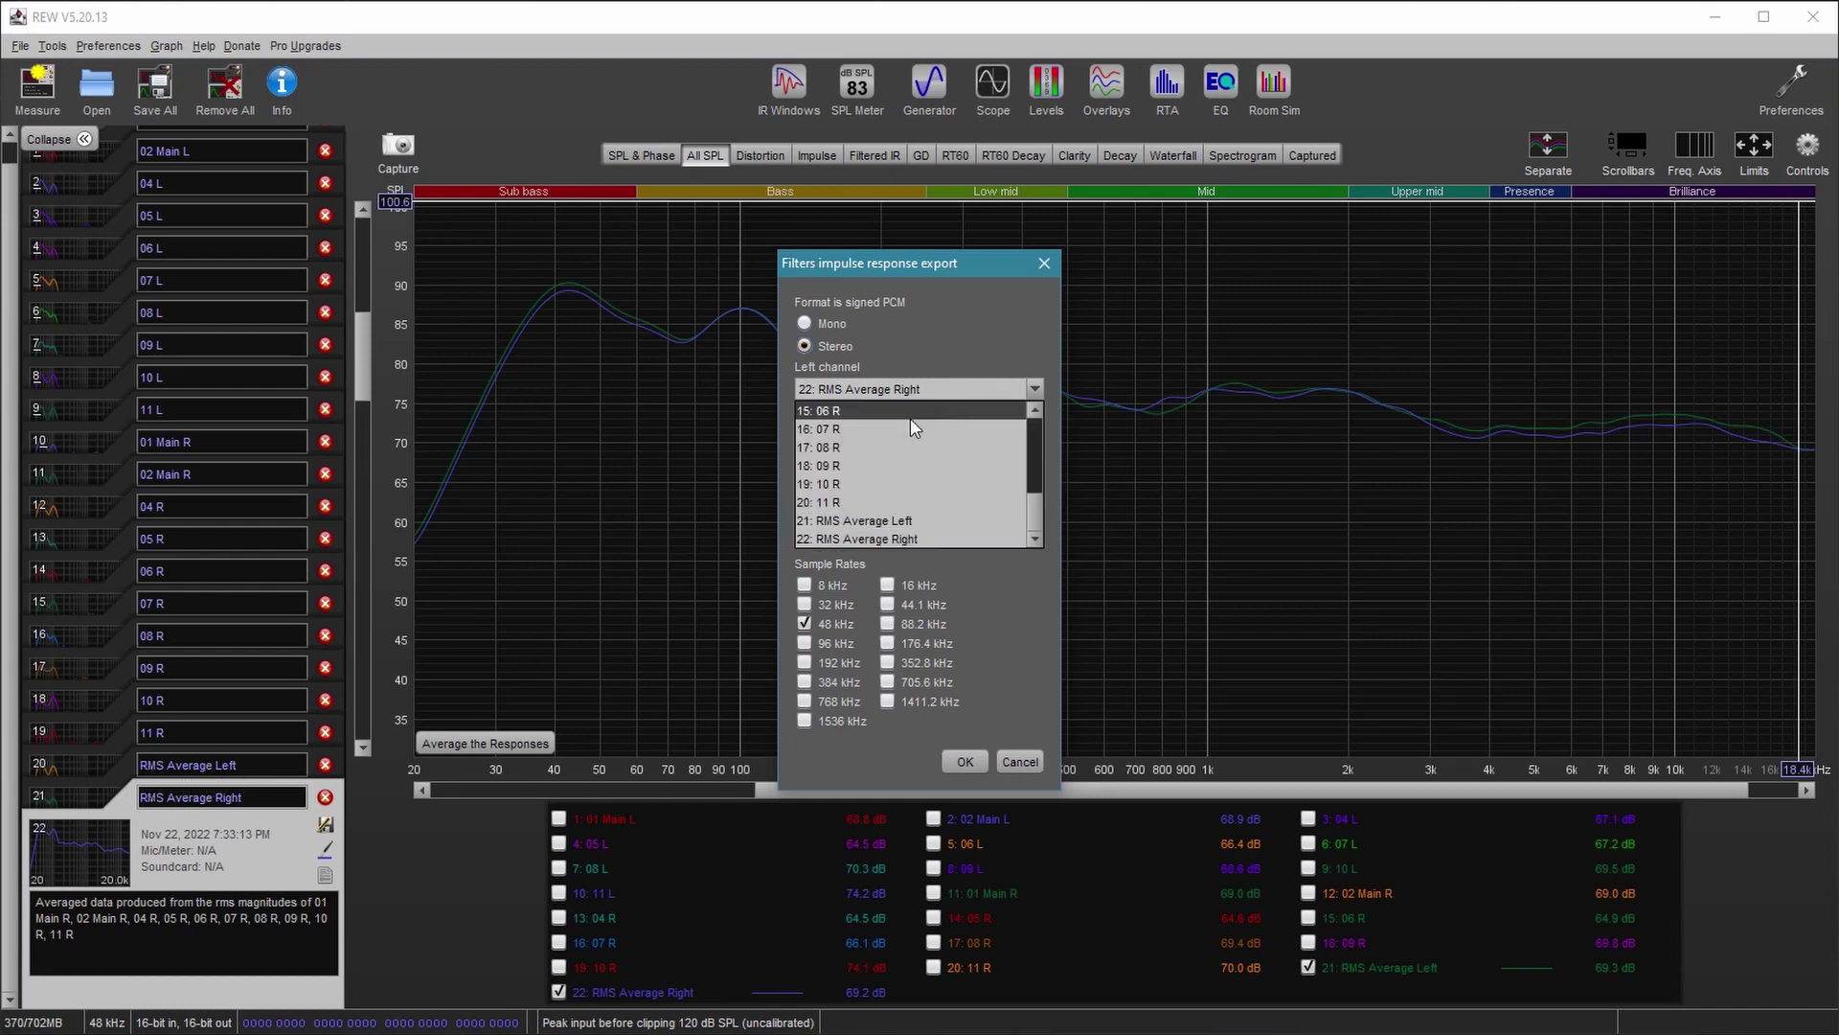
click(910, 744)
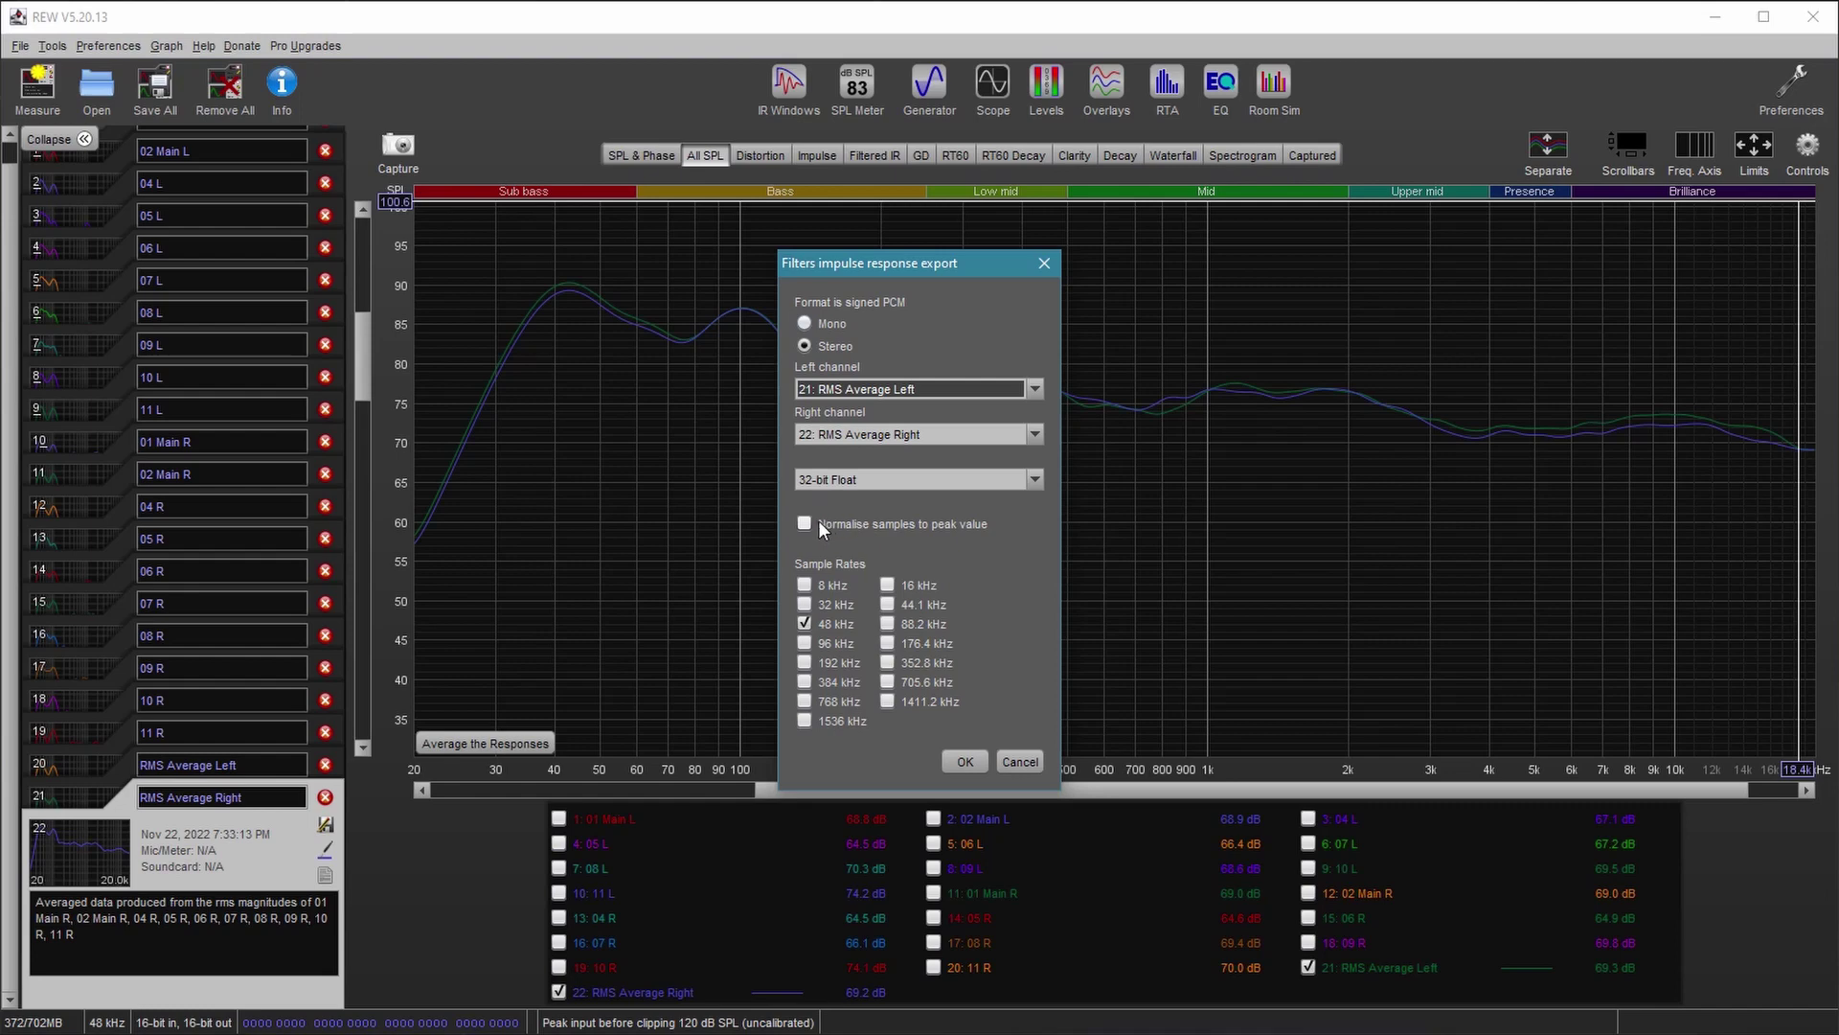
click(805, 643)
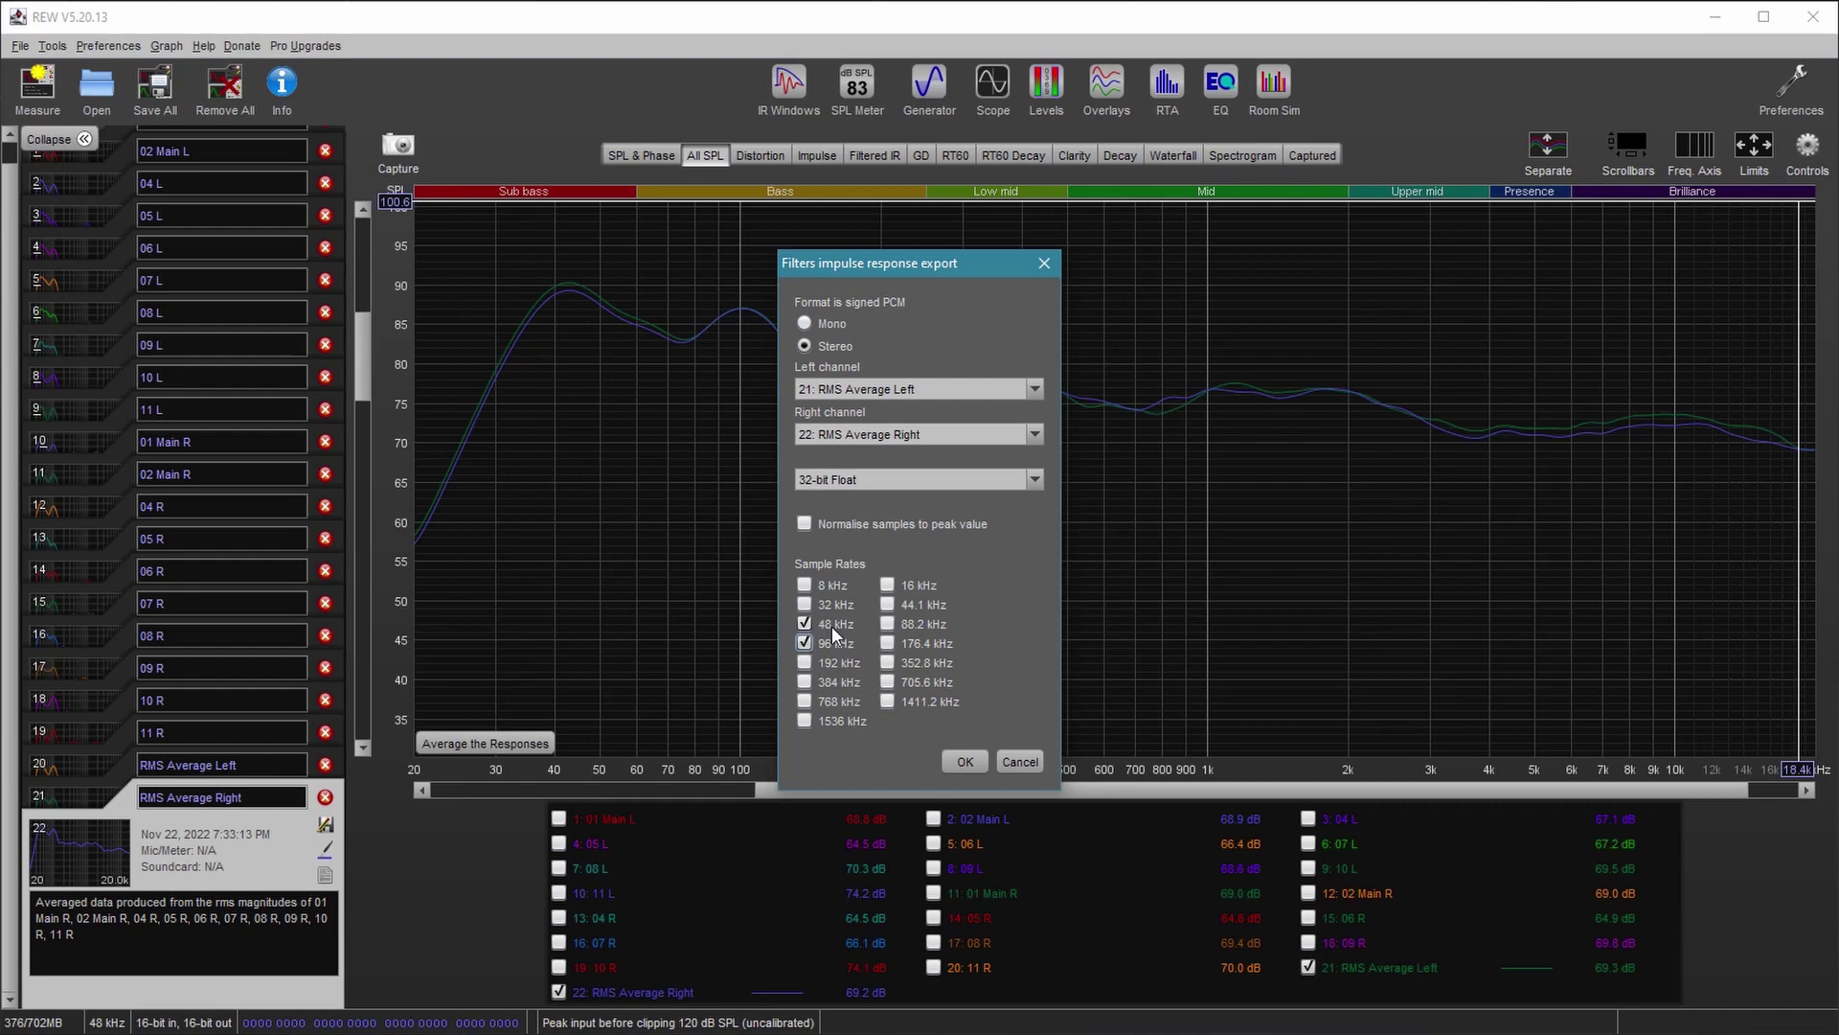
click(822, 641)
click(965, 761)
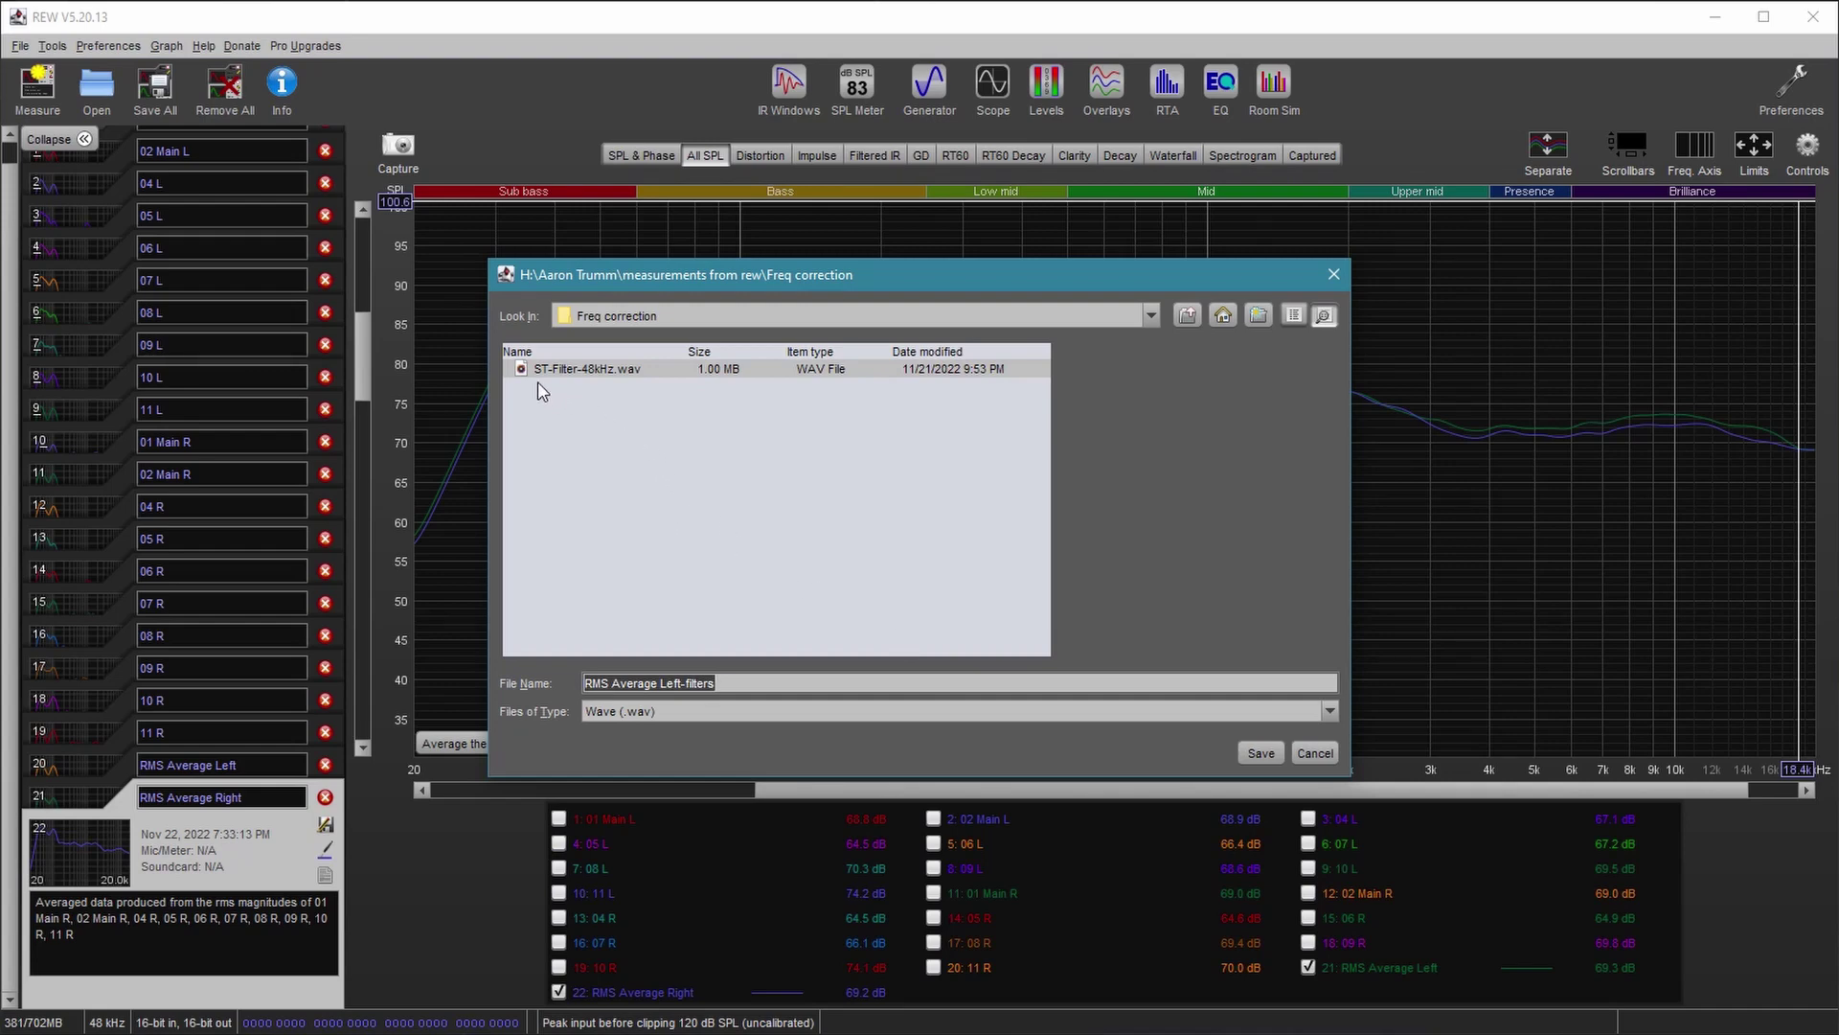
Save the filter WAV in the Freq correction folder, reusing the name ST-Filter-48kHz.wav with "9-pt-" added to it.
click(594, 374)
click(633, 683)
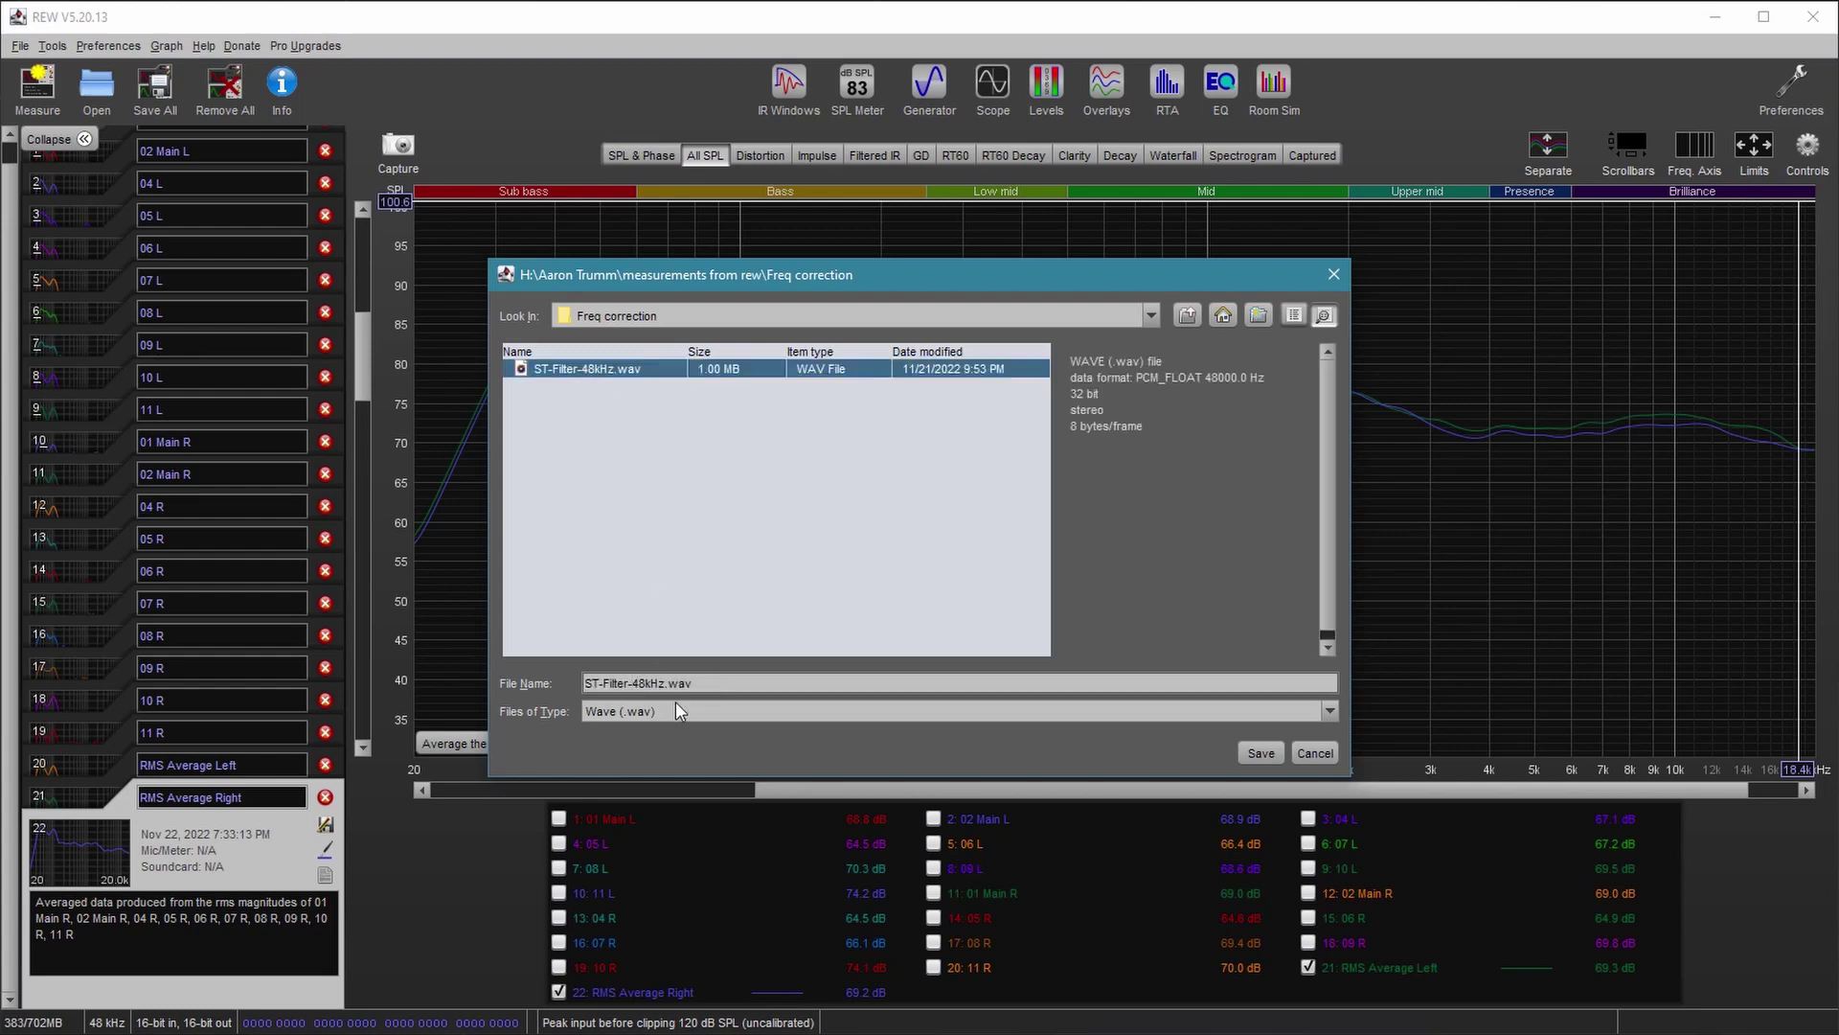
text(9-pt-)
click(1262, 752)
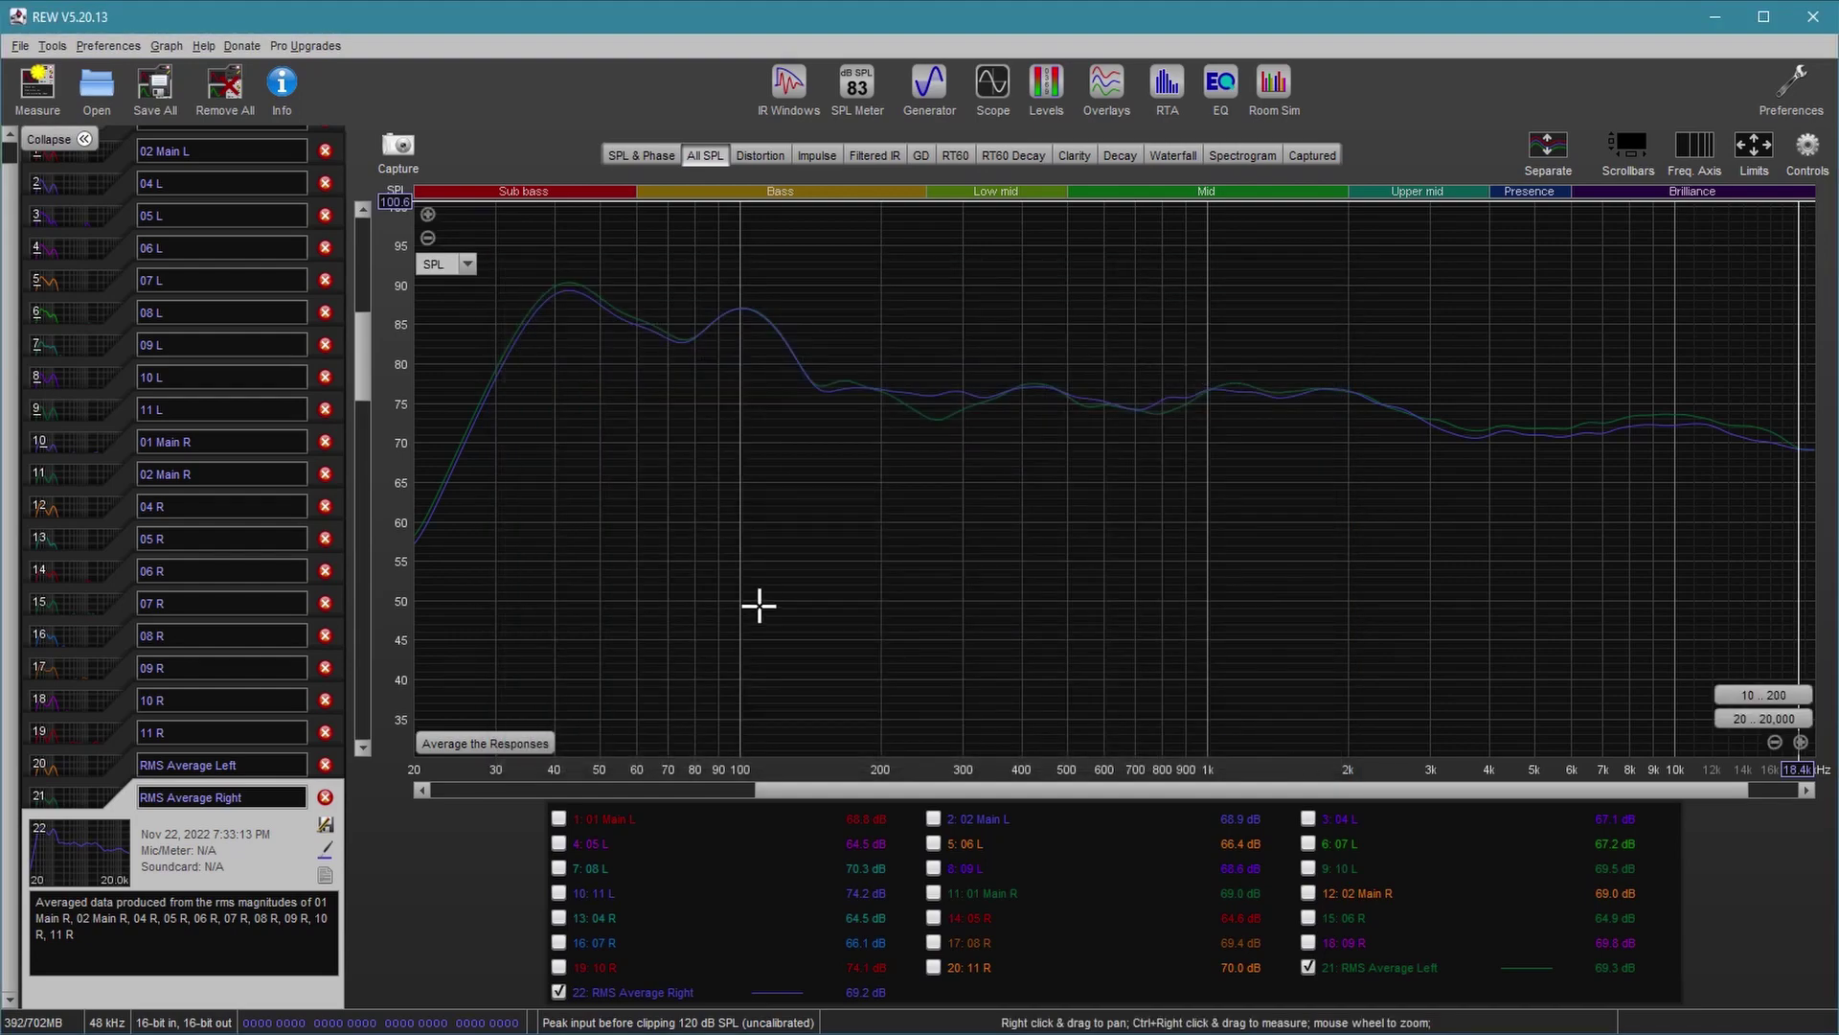